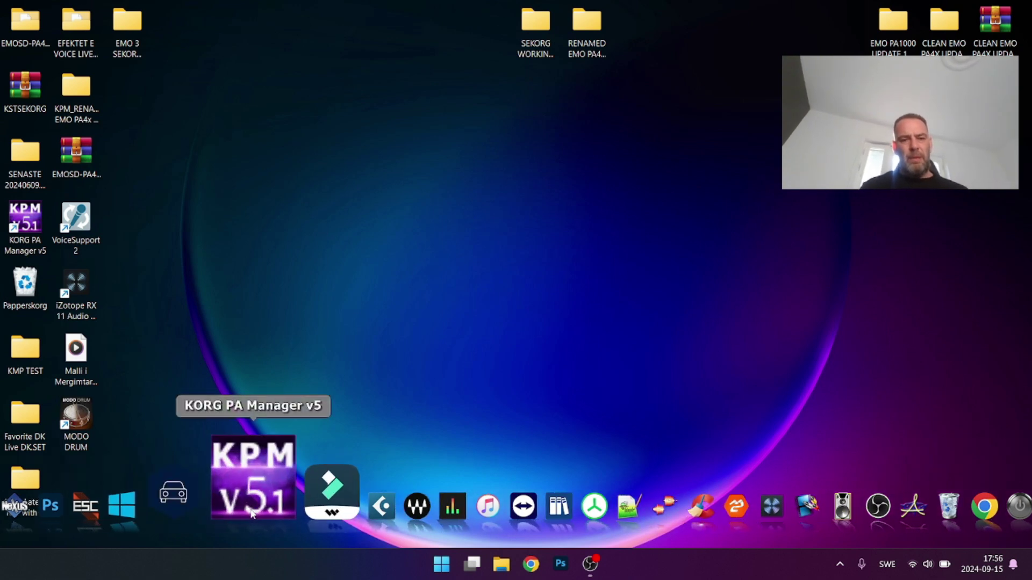
Launch KORG PA Manager and load EMO PA1000 UPDATE 1.9.2.SET in the SET manager.
{"action": "mouse_move", "coordinate": [252, 513]}
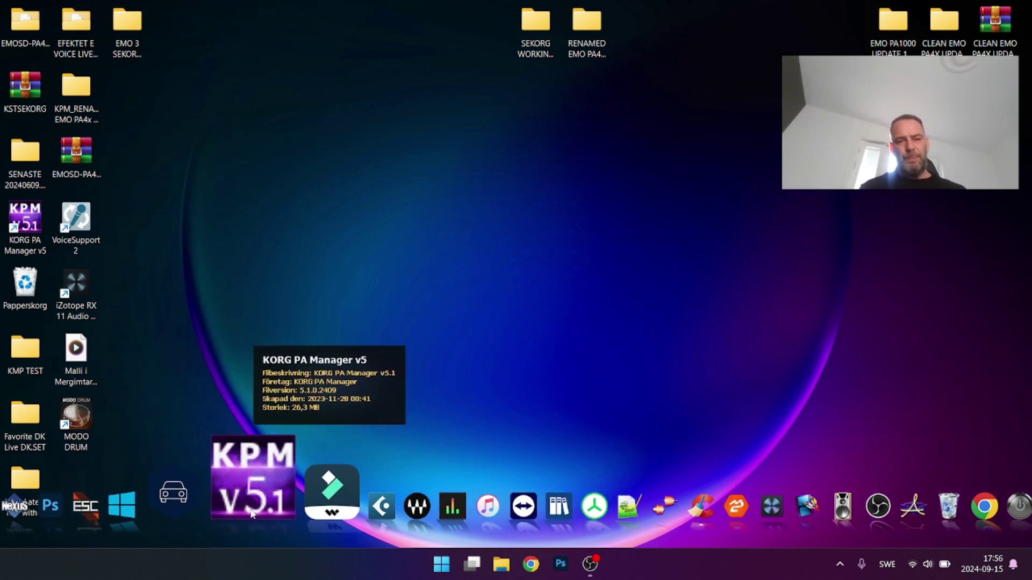
{"action": "left_click", "coordinate": [252, 513]}
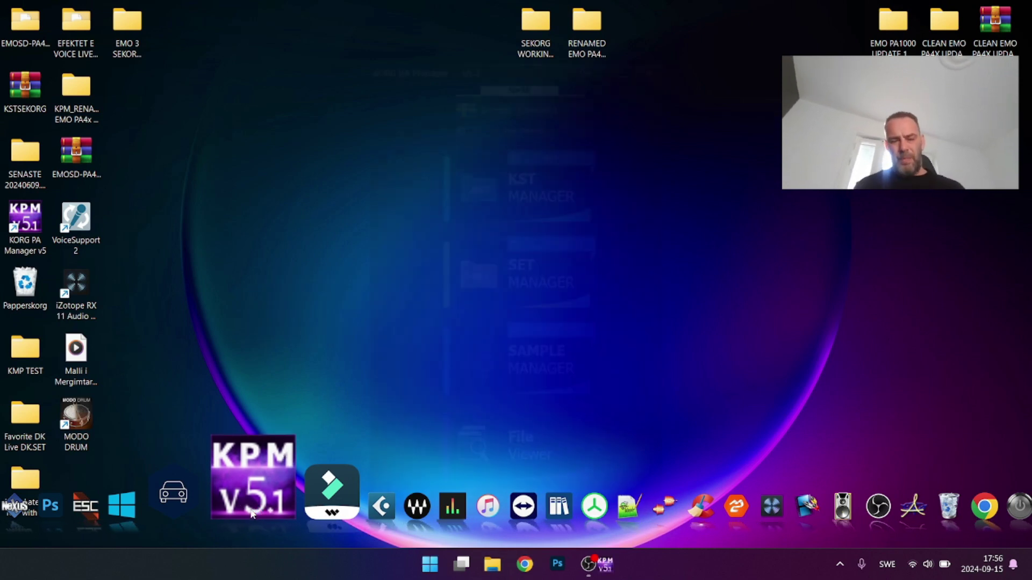
{"action": "mouse_move", "coordinate": [470, 296]}
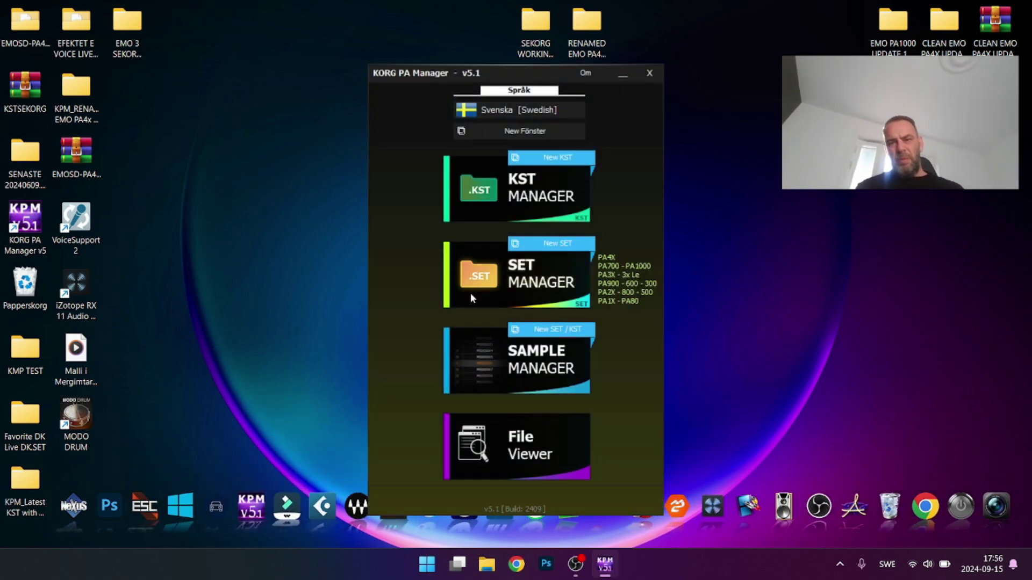
{"action": "left_click", "coordinate": [528, 291]}
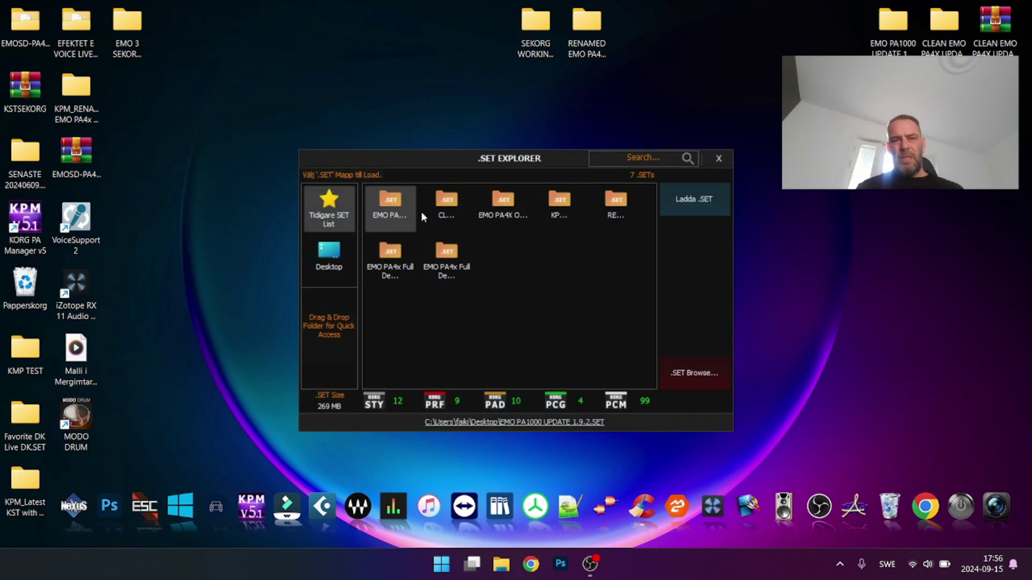
{"action": "left_click", "coordinate": [680, 203]}
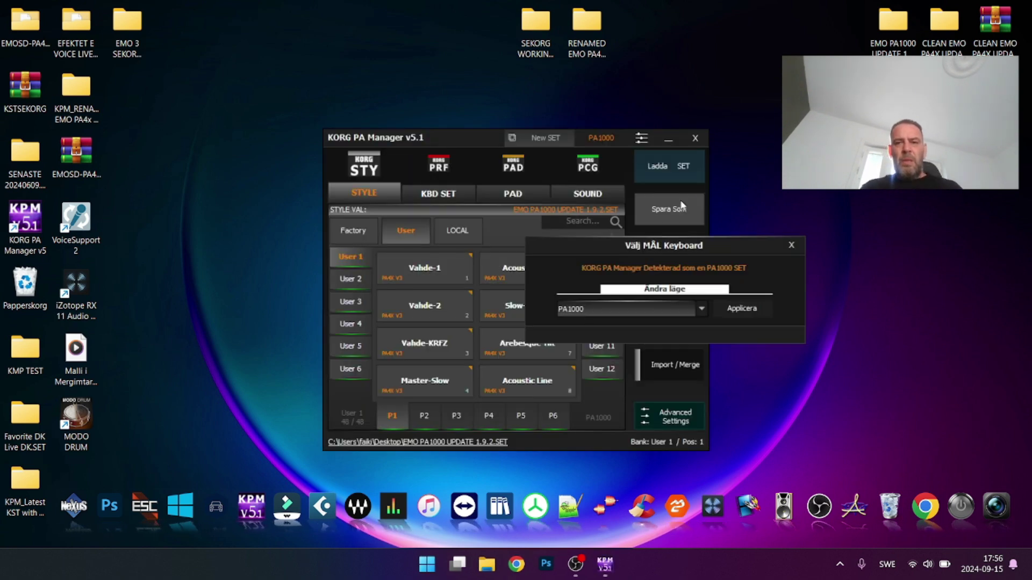
Confirm PA1000 as the target keyboard and select Emo-Studio-Kit from the Drum Kit 01 bank.
{"action": "left_click", "coordinate": [752, 308]}
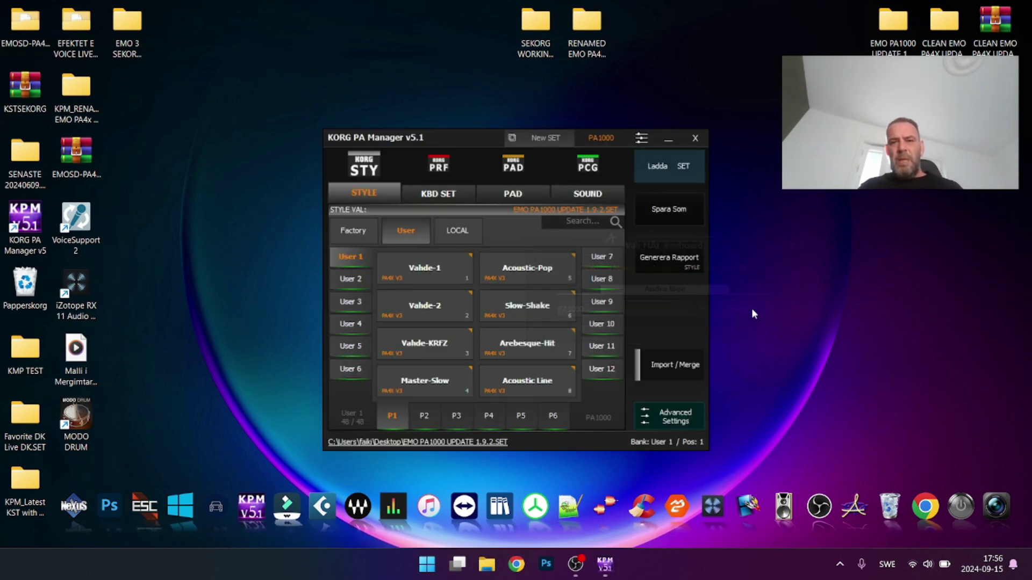
{"action": "left_click", "coordinate": [593, 197]}
{"action": "left_click", "coordinate": [594, 261]}
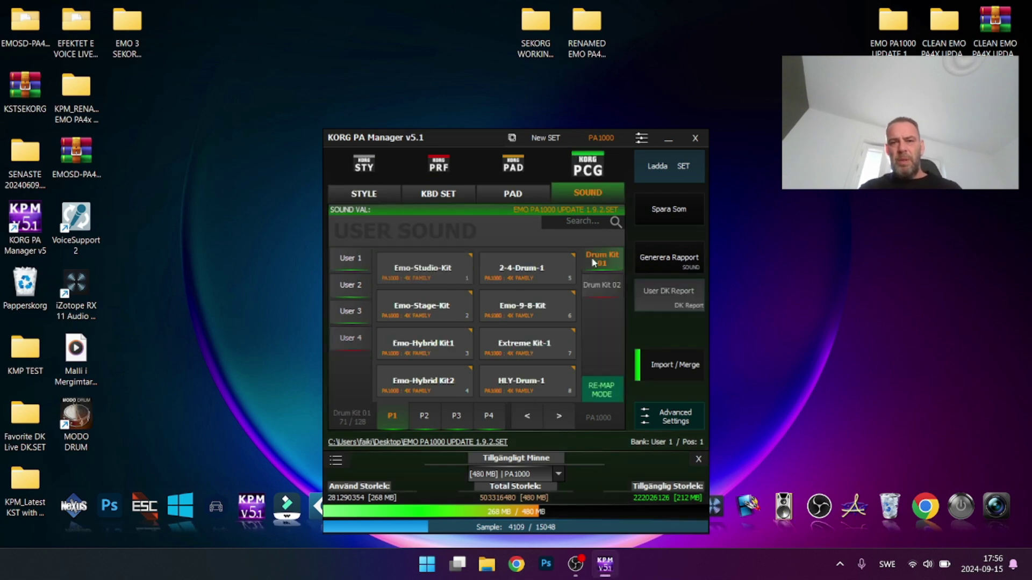
{"action": "left_click", "coordinate": [433, 271]}
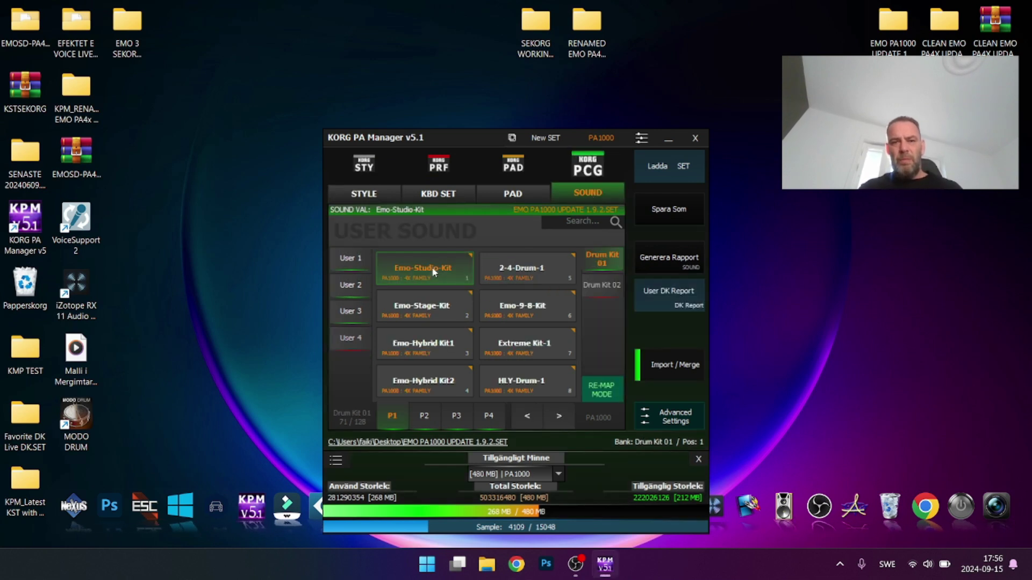
Open the kit's per-key drum sample settings and inspect keys A3 and B2.
{"action": "left_click", "coordinate": [675, 425]}
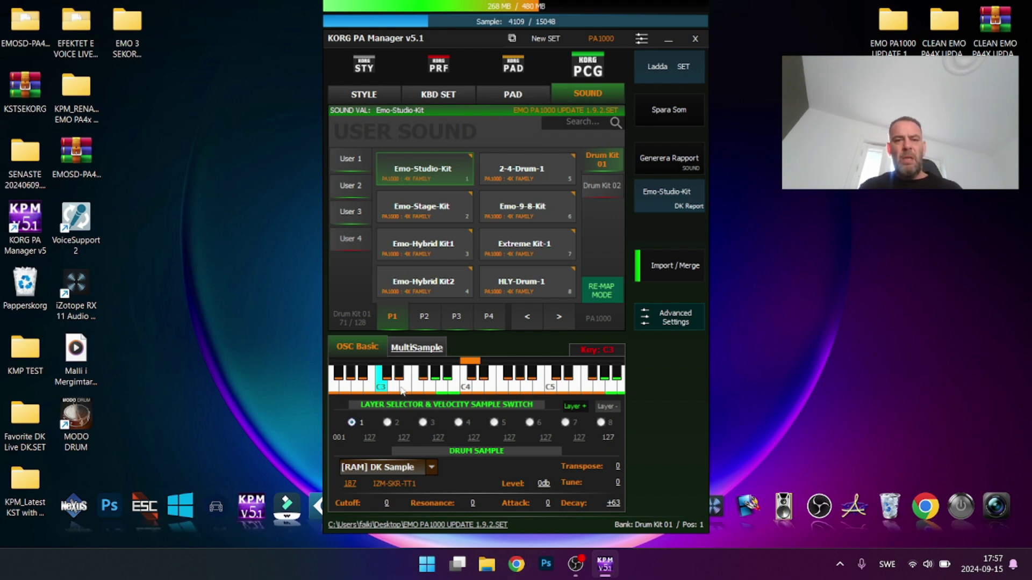
{"action": "left_click", "coordinate": [444, 390]}
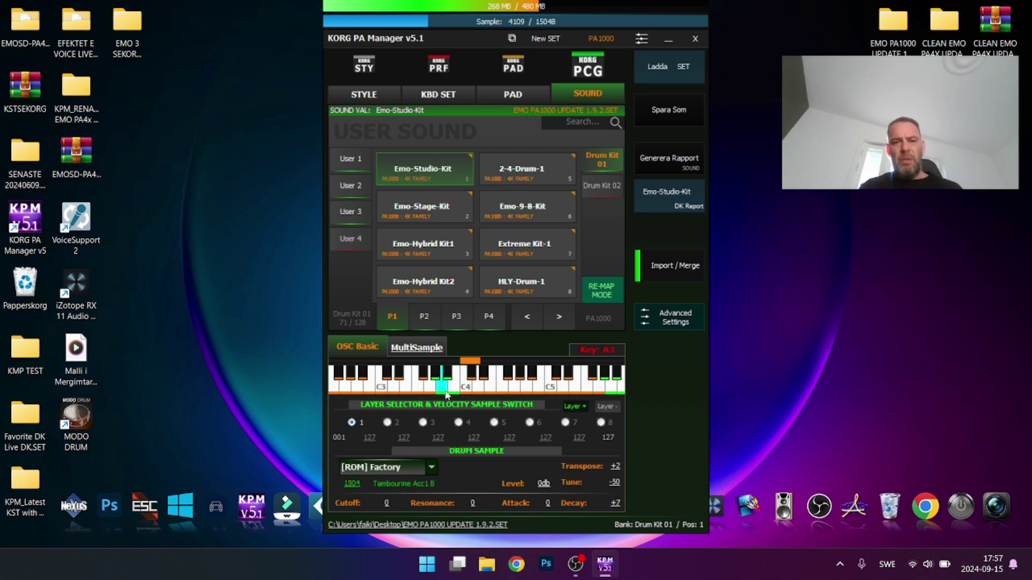
{"action": "left_click", "coordinate": [373, 387]}
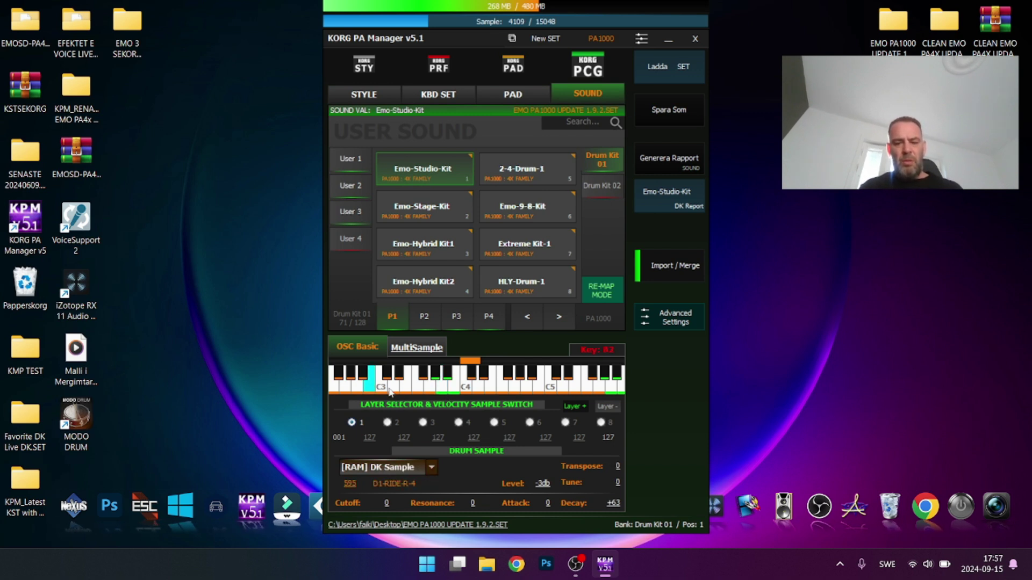
Export Emo-Studio-Kit as WAVs into a new folder 'dk wave test', with ##_KEY file naming.
{"action": "right_click", "coordinate": [390, 391]}
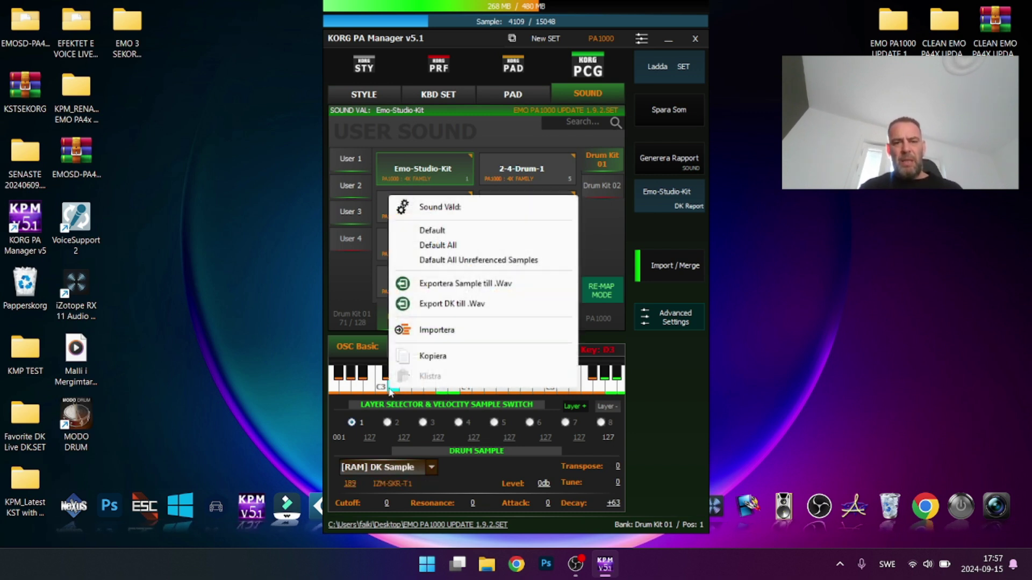
{"action": "left_click", "coordinate": [460, 306]}
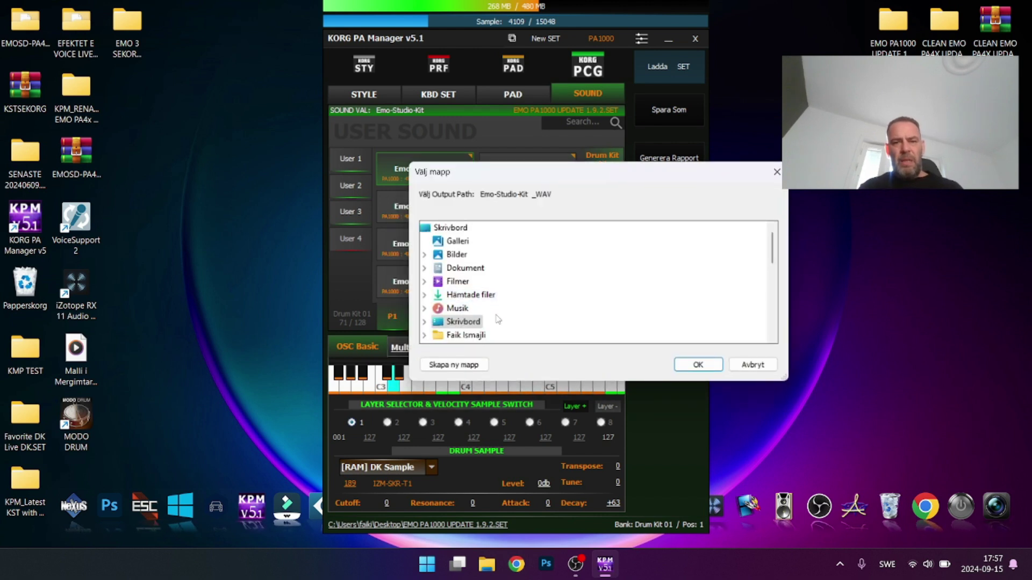
{"action": "left_click", "coordinate": [456, 365]}
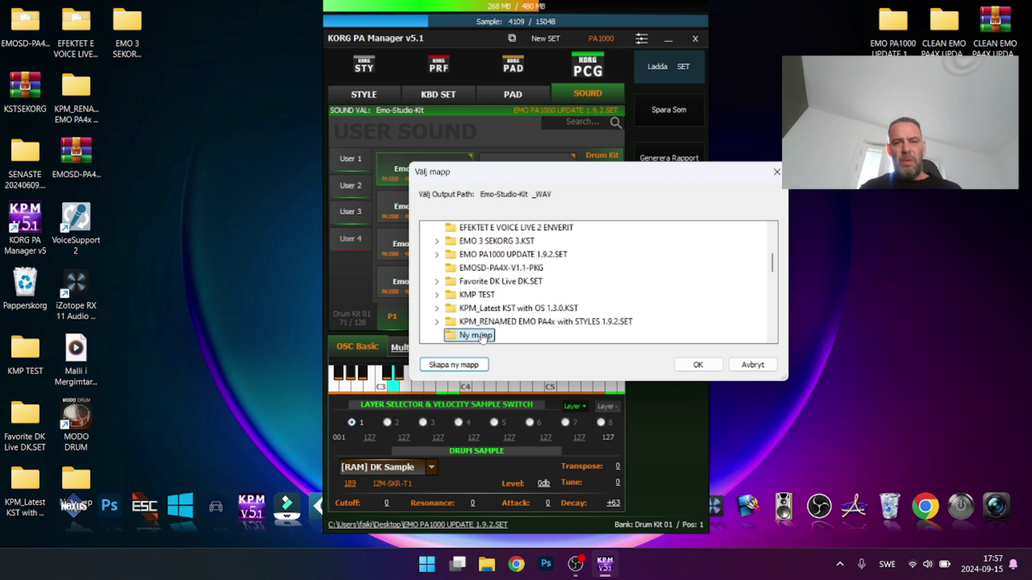
{"action": "right_click", "coordinate": [480, 333]}
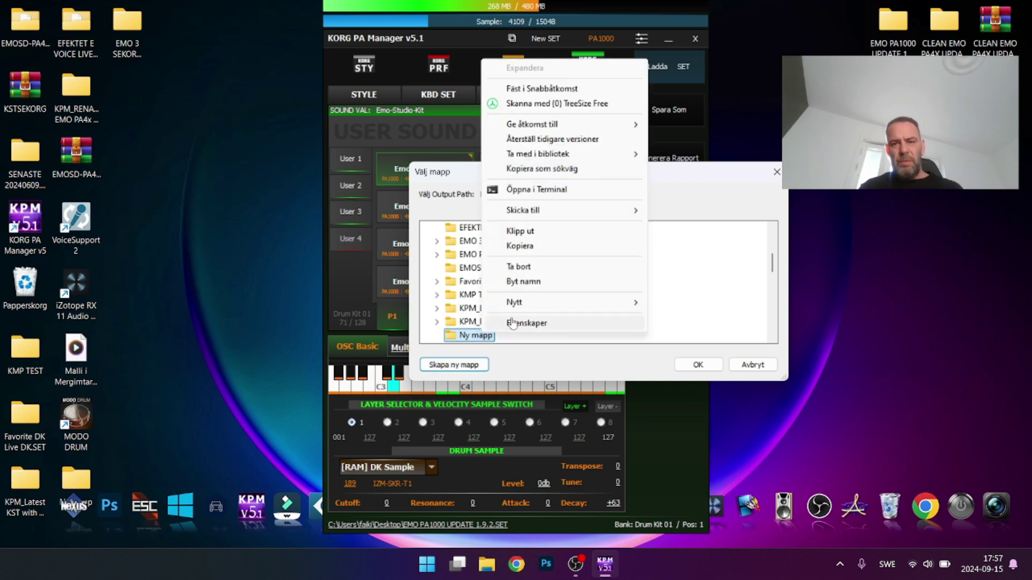
{"action": "left_click", "coordinate": [525, 288]}
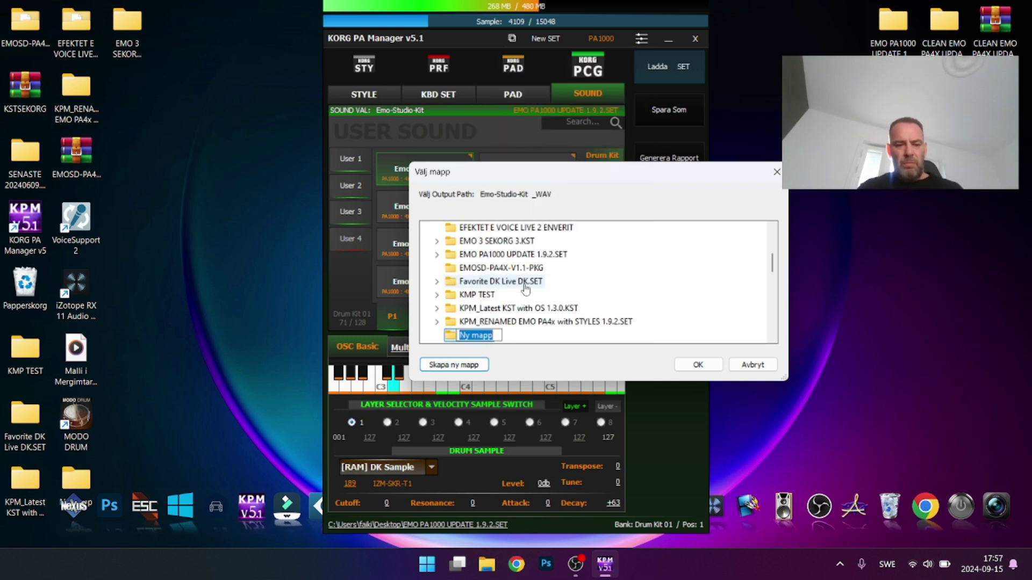
{"action": "type", "text": "dk wave test"}
{"action": "key", "text": "Return"}
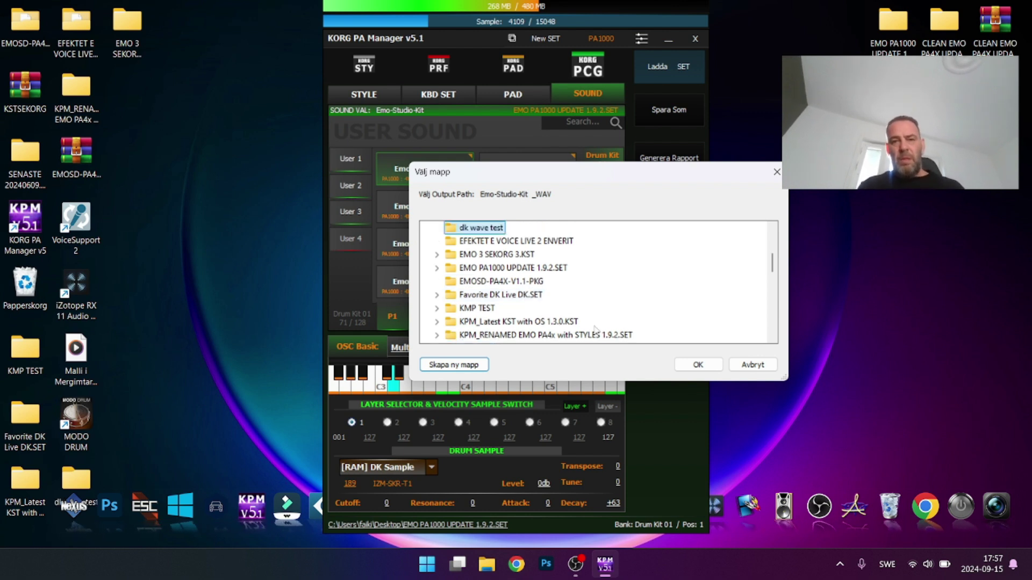
{"action": "left_click", "coordinate": [691, 370]}
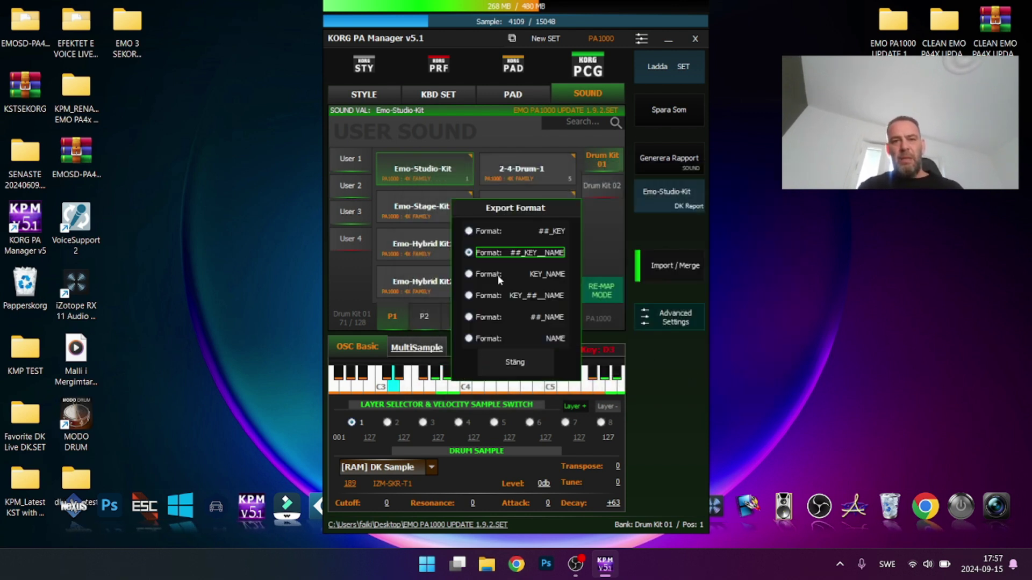
{"action": "left_click", "coordinate": [469, 232]}
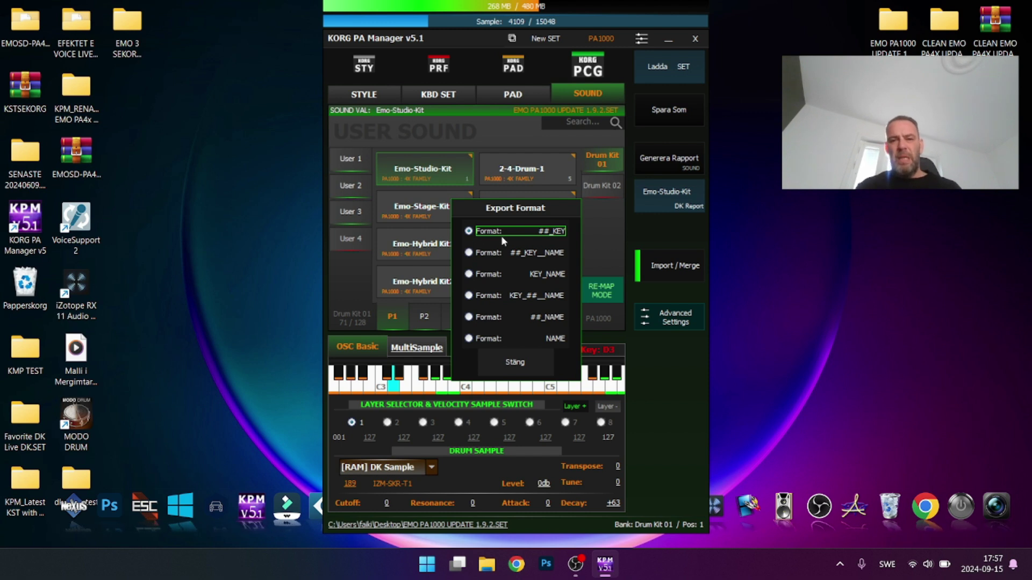
Close the format dialog and let the export of 137 WAV files complete.
{"action": "left_click", "coordinate": [515, 367]}
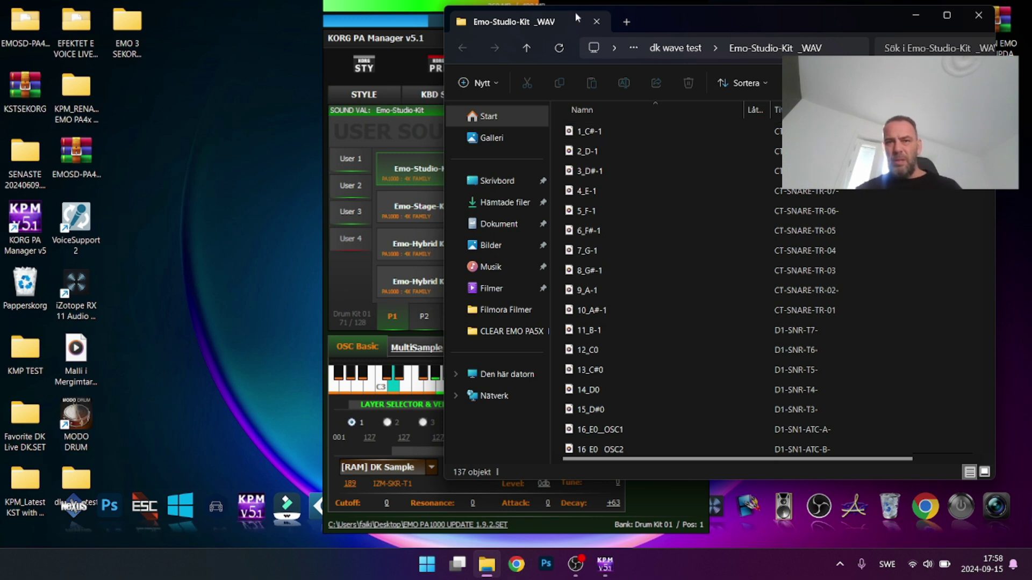
Detach the Emo-Studio-Kit _WAV folder into its own top-left window and minimize PA Manager.
{"action": "left_click_drag", "start_coordinate": [576, 16], "coordinate": [620, 14]}
{"action": "left_click_drag", "start_coordinate": [794, 25], "coordinate": [581, 245]}
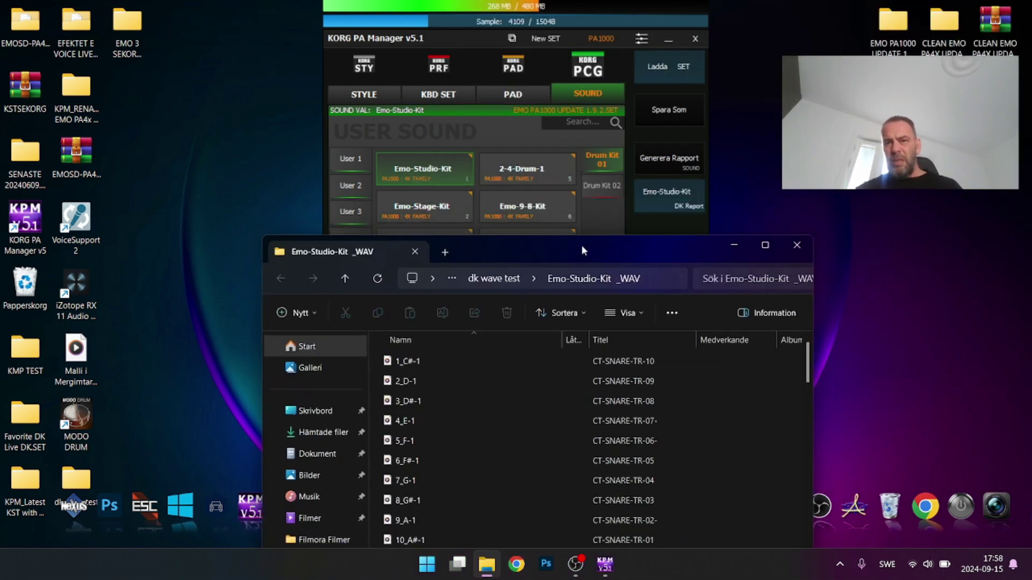
{"action": "left_click", "coordinate": [665, 37]}
{"action": "left_click", "coordinate": [667, 38]}
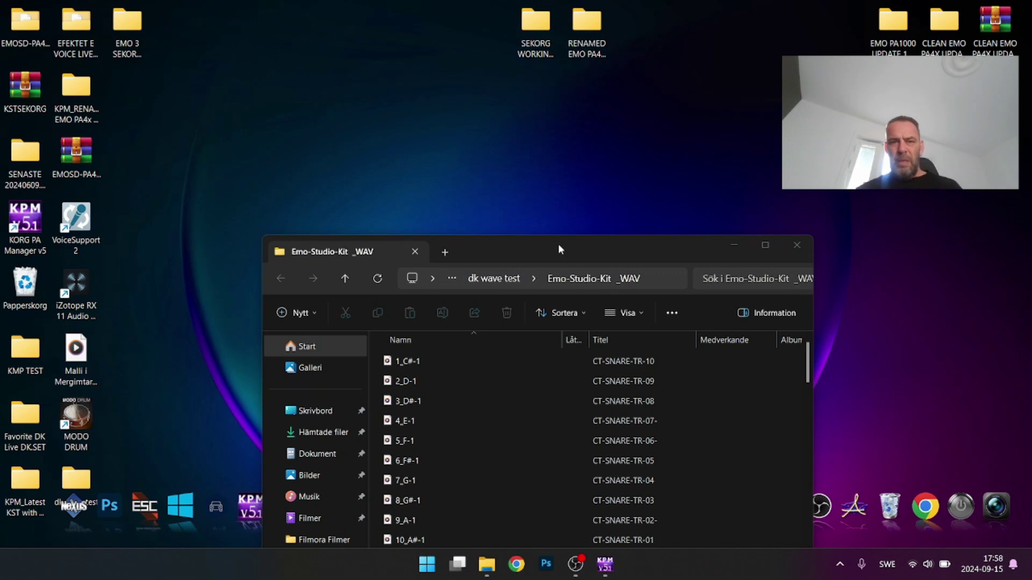
{"action": "left_click_drag", "start_coordinate": [559, 246], "coordinate": [398, 43]}
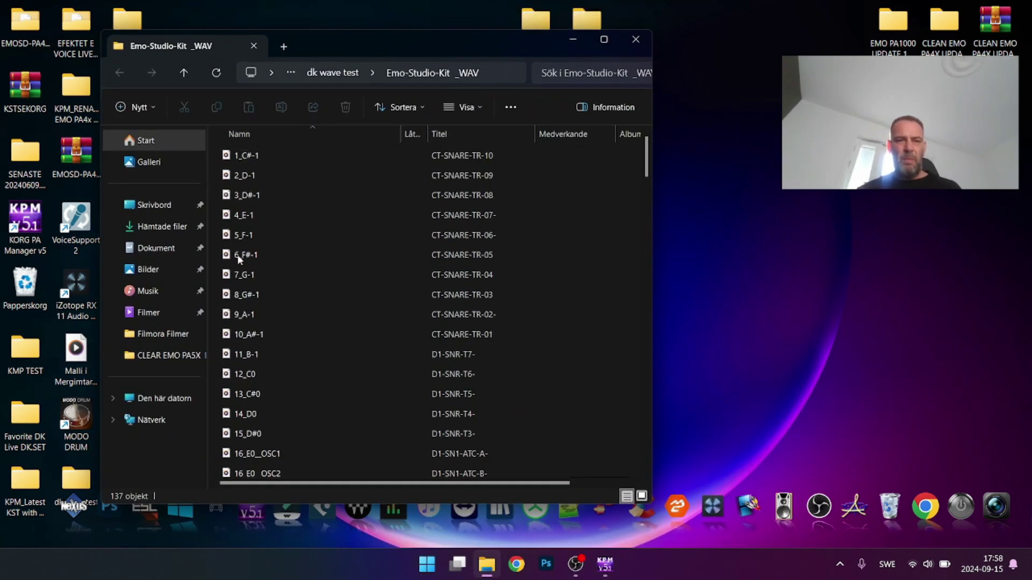
Play the 1_C#-1 sample in Media Player, then close the player.
{"action": "left_click", "coordinate": [256, 156]}
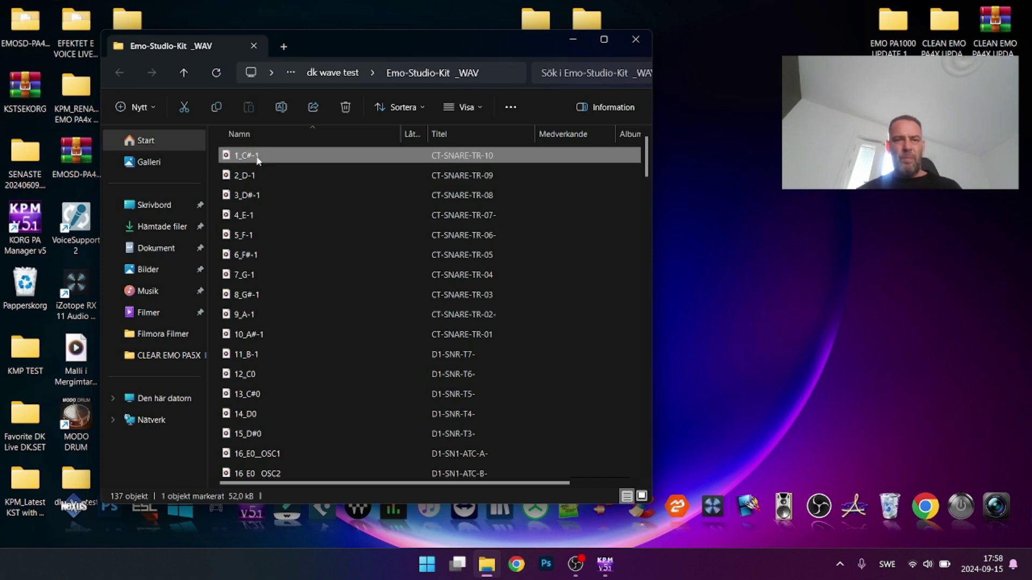
{"action": "double_click", "coordinate": [257, 156]}
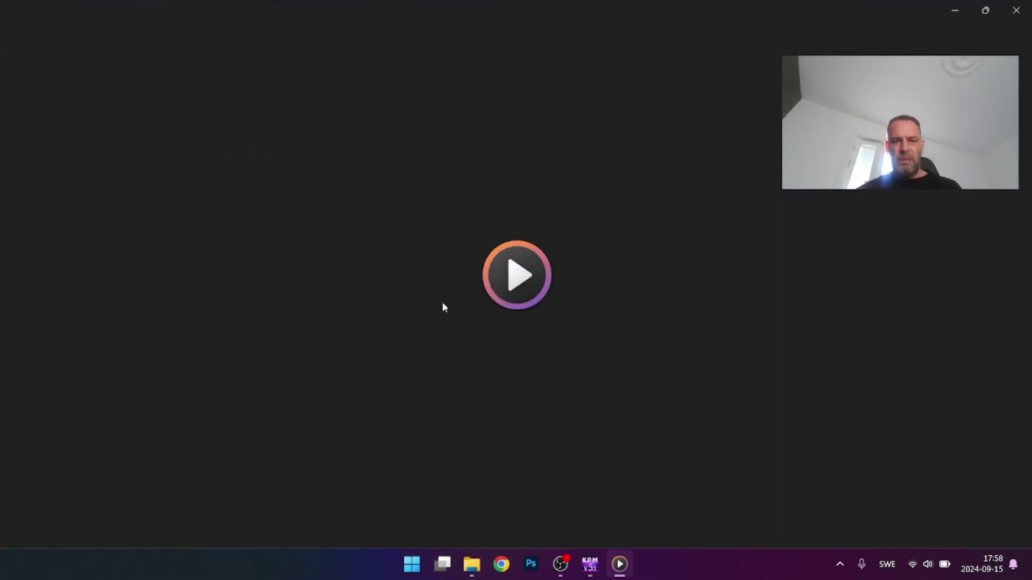
{"action": "left_click", "coordinate": [1017, 9]}
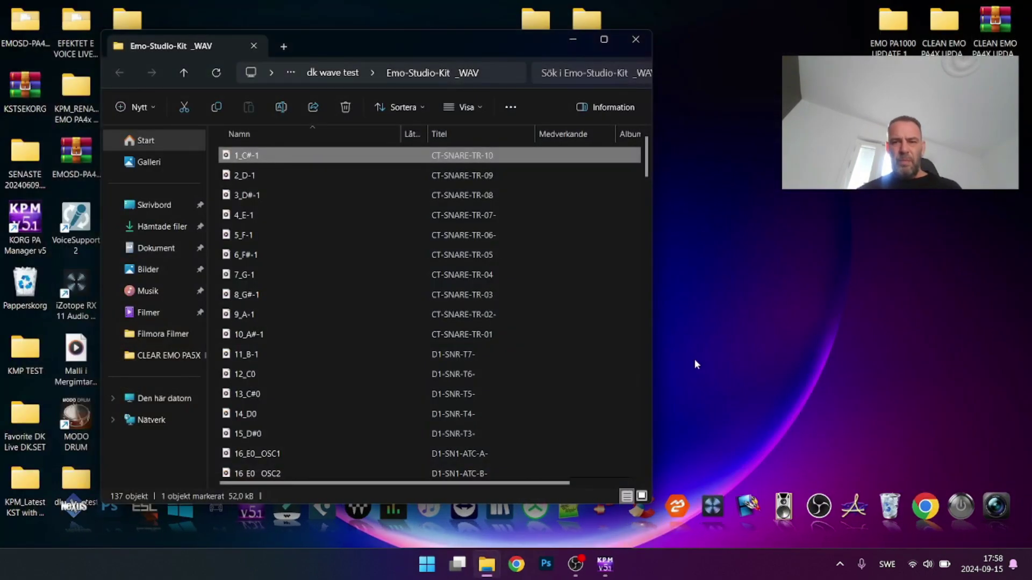
Make a new folder on the desktop via Nytt > Mapp and name it 'layers dk'.
{"action": "right_click", "coordinate": [725, 270]}
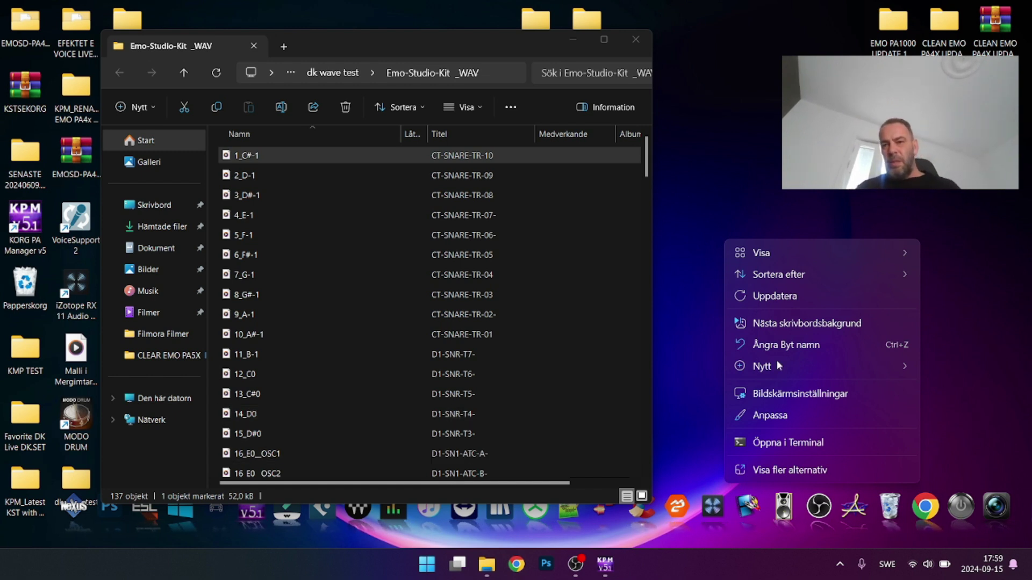
{"action": "mouse_move", "coordinate": [783, 363]}
{"action": "left_click", "coordinate": [682, 371]}
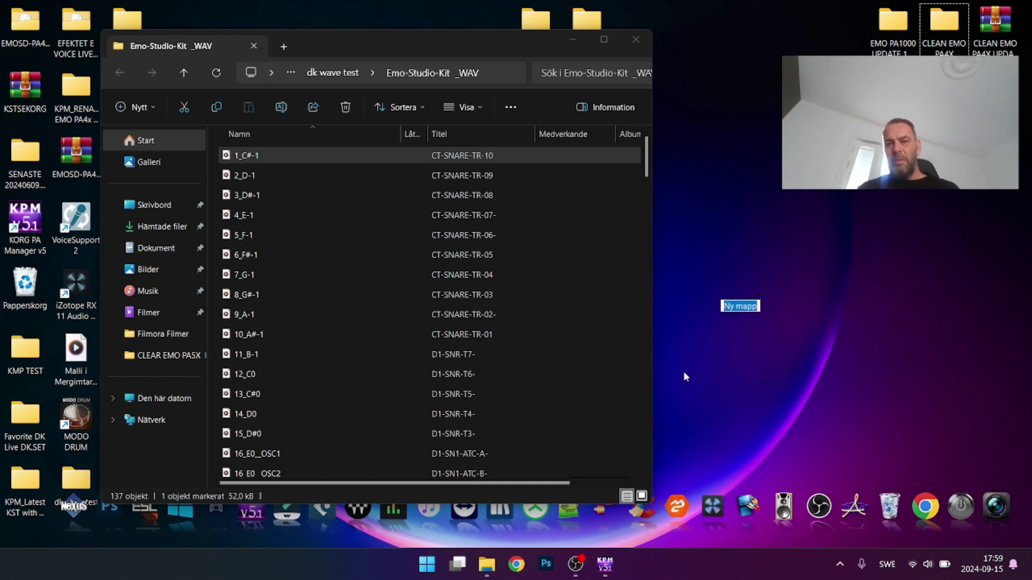
{"action": "type", "text": "layers dk"}
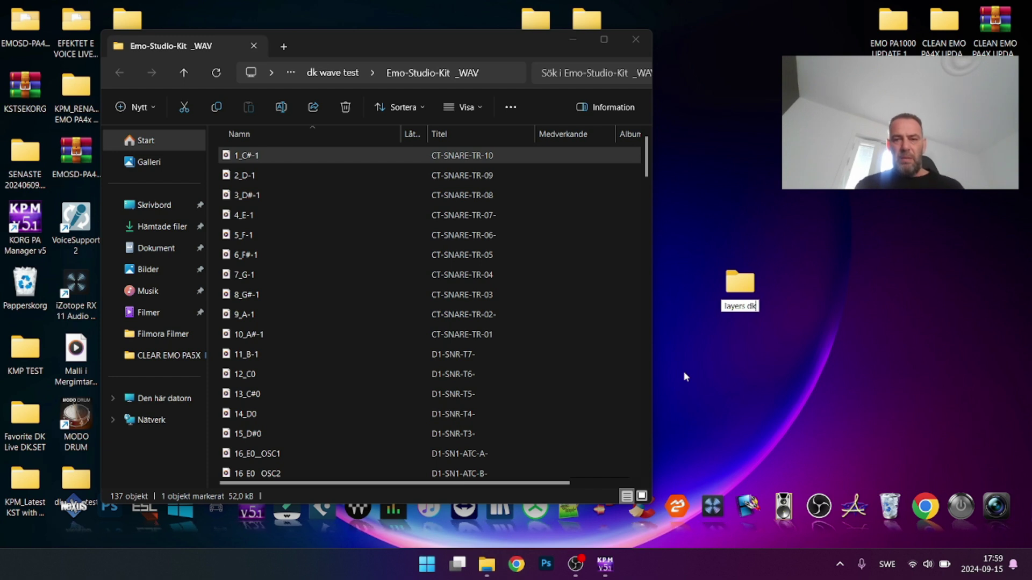
{"action": "key", "text": "Return"}
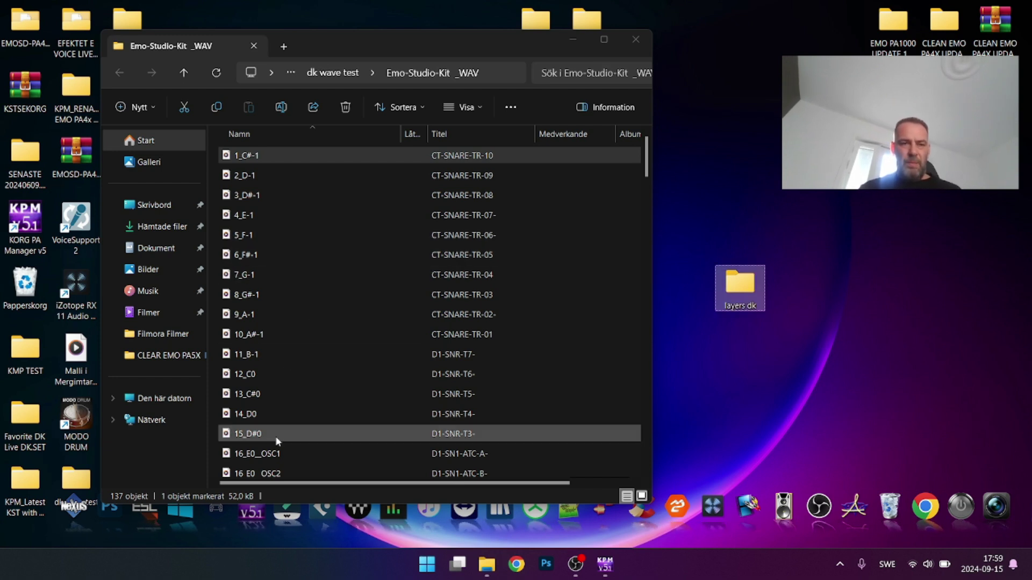
Select the OSC2–OSC5 layer files for keys 16_E0 and 17_F0.
{"action": "scroll", "coordinate": [276, 438], "scroll_direction": "down", "scroll_amount": 1}
{"action": "scroll", "coordinate": [276, 438], "scroll_direction": "down", "scroll_amount": 2}
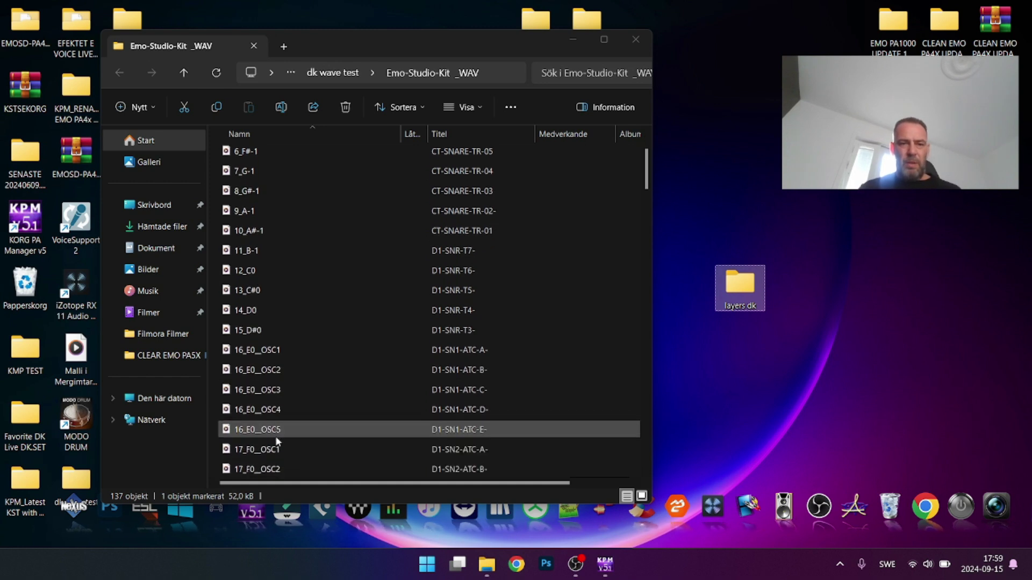
{"action": "left_click", "coordinate": [276, 372]}
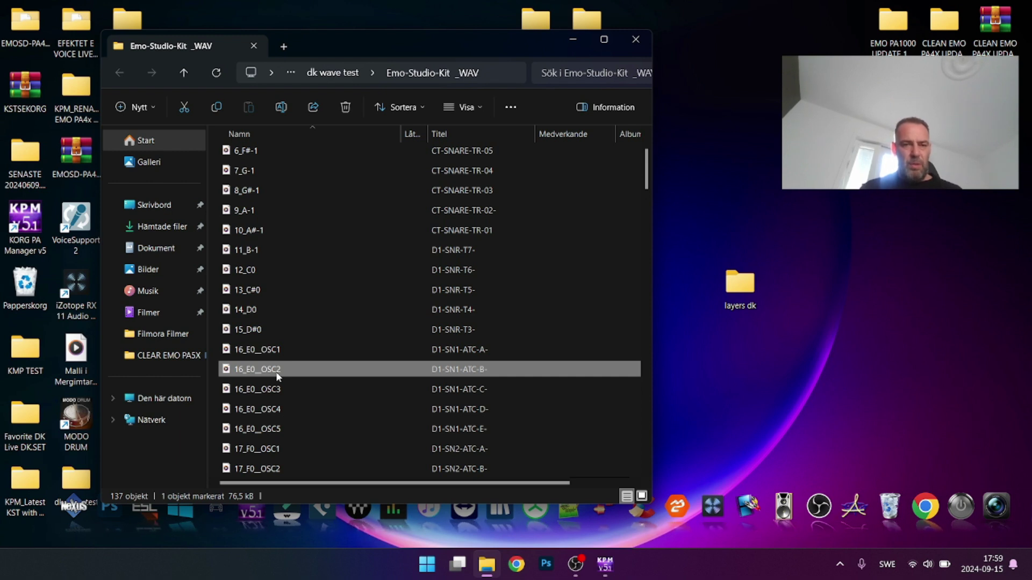
{"action": "mouse_move", "coordinate": [270, 378]}
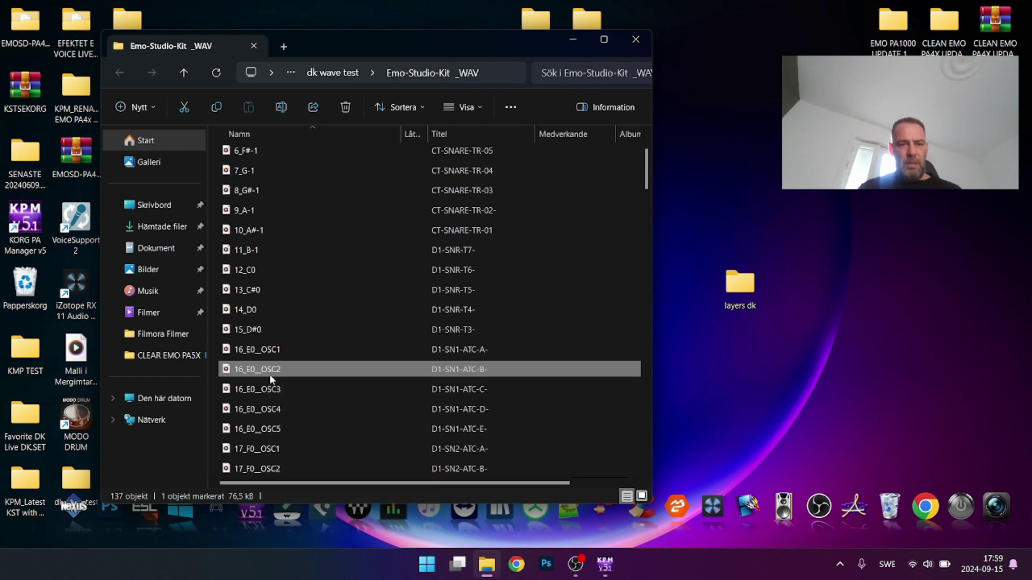
{"action": "left_click", "coordinate": [269, 374], "text": "ctrl"}
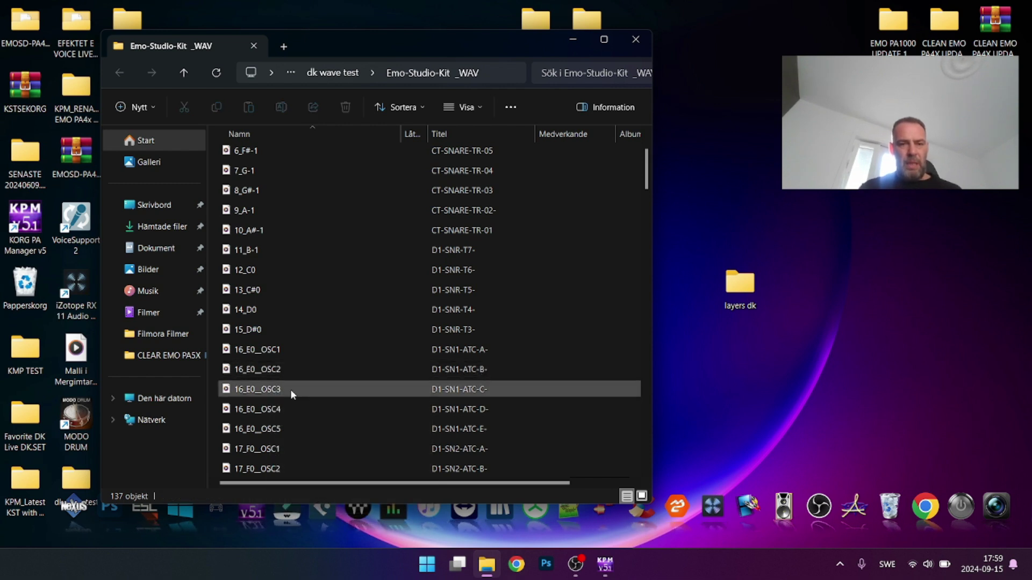
{"action": "left_click", "coordinate": [290, 389]}
{"action": "left_click", "coordinate": [285, 369], "text": "ctrl"}
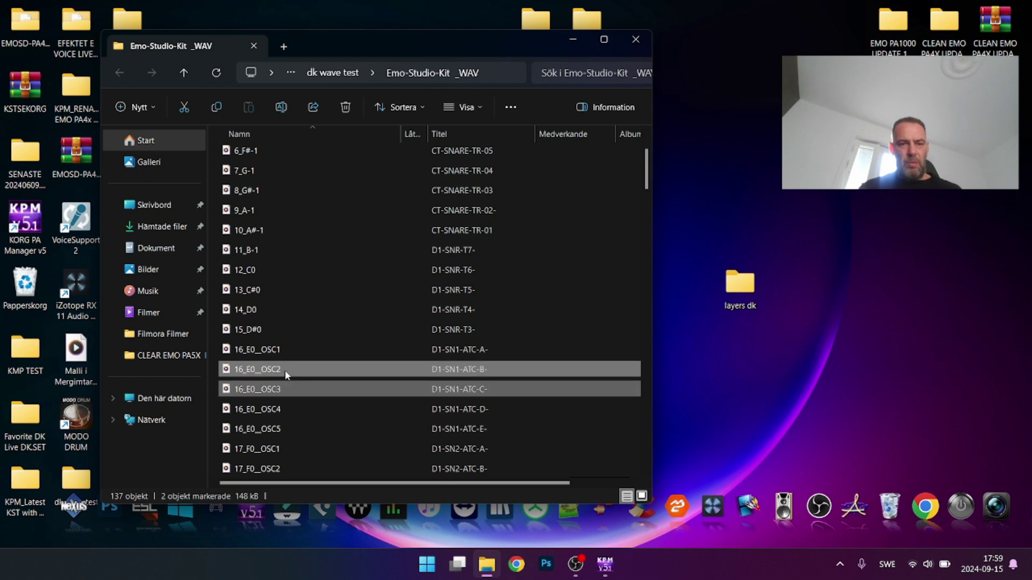
{"action": "left_click", "coordinate": [282, 428], "text": "shift"}
{"action": "scroll", "coordinate": [282, 429], "scroll_direction": "down", "scroll_amount": 2}
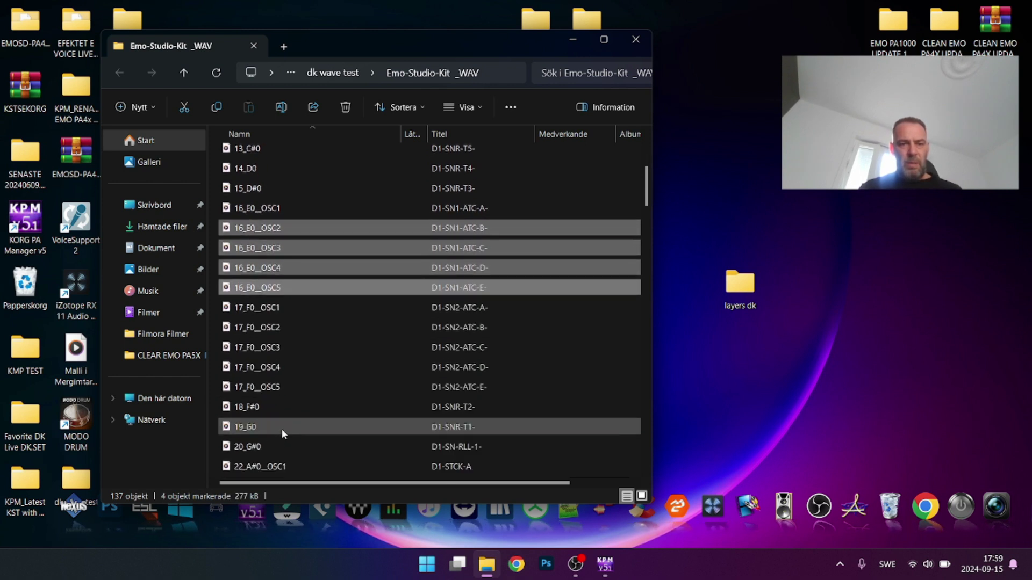
{"action": "left_click", "coordinate": [279, 330], "text": "ctrl"}
{"action": "left_click", "coordinate": [279, 348], "text": "ctrl"}
{"action": "left_click", "coordinate": [280, 368], "text": "ctrl"}
{"action": "left_click", "coordinate": [280, 387], "text": "ctrl"}
Add the extra OSC layers of 22_A#0 through 30_F#1 to the selection.
{"action": "scroll", "coordinate": [280, 388], "scroll_direction": "down", "scroll_amount": 3}
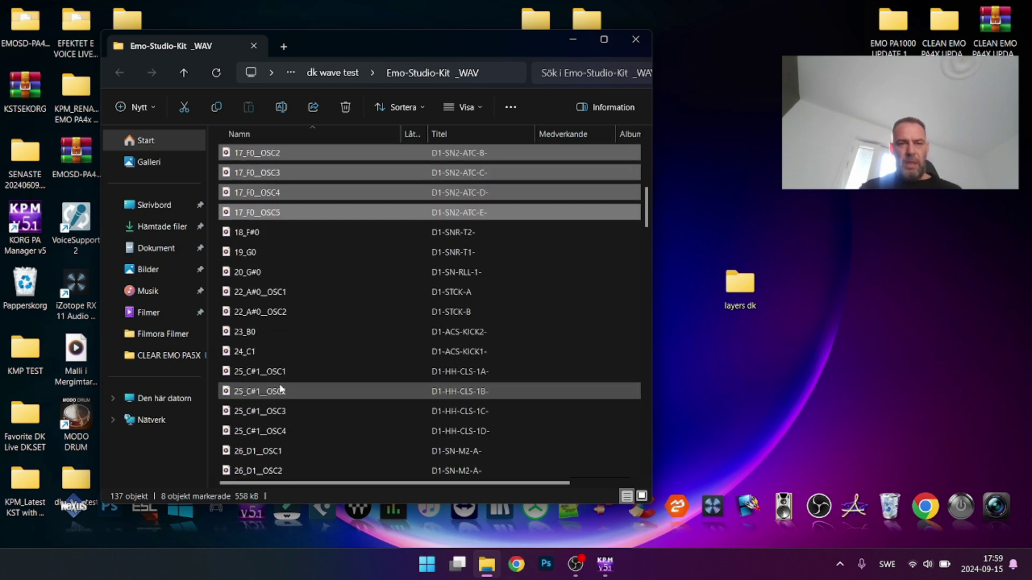
{"action": "left_click", "coordinate": [285, 312], "text": "ctrl"}
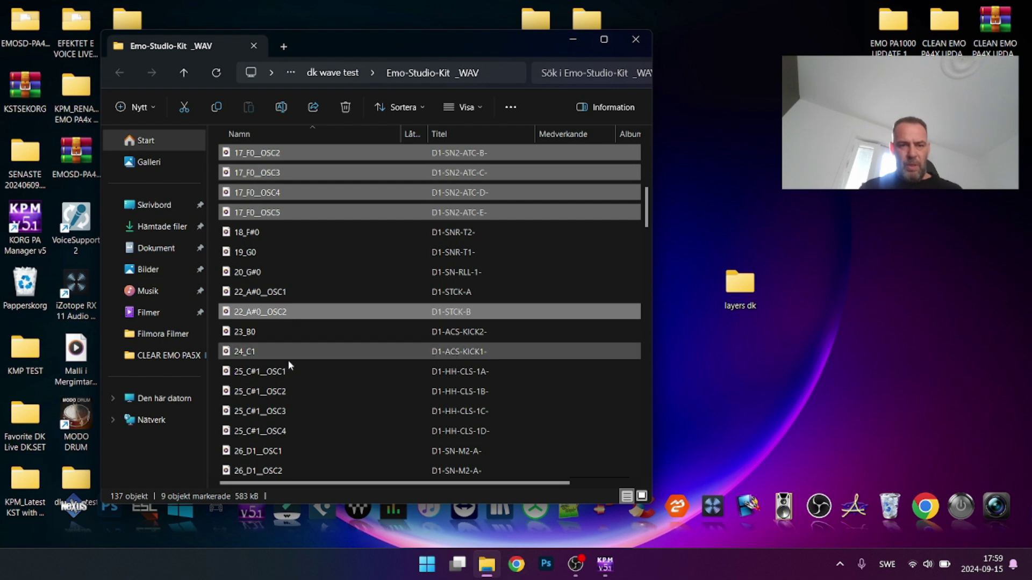
{"action": "left_click", "coordinate": [289, 392], "text": "ctrl"}
{"action": "left_click", "coordinate": [286, 415], "text": "ctrl"}
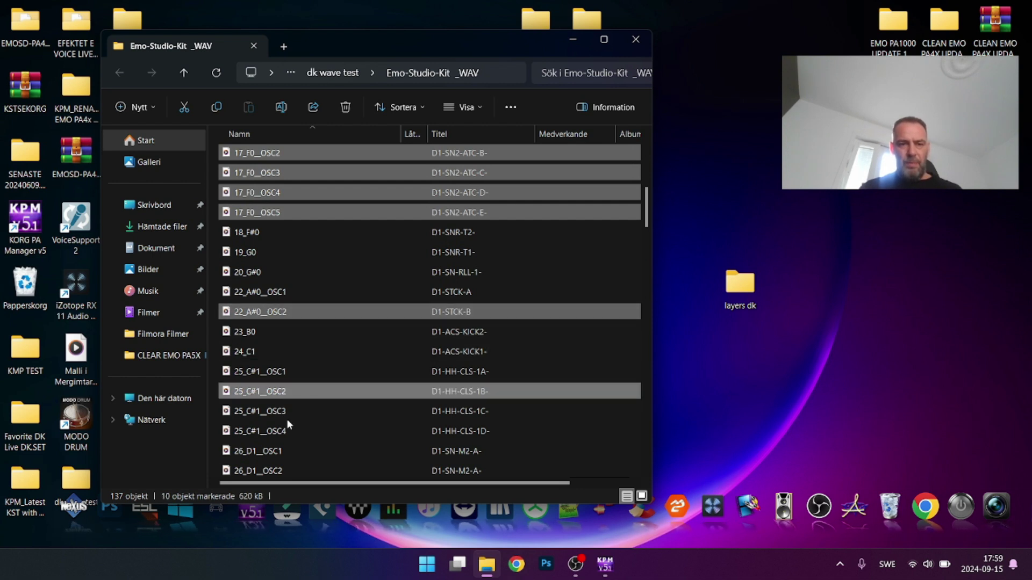
{"action": "left_click", "coordinate": [292, 431], "text": "ctrl"}
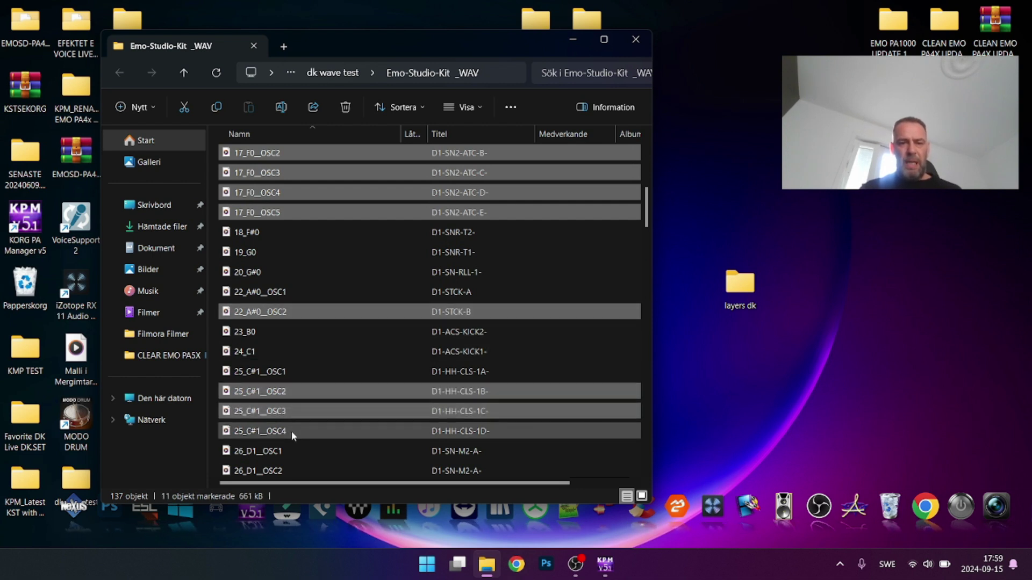
{"action": "scroll", "coordinate": [291, 433], "scroll_direction": "down", "scroll_amount": 3}
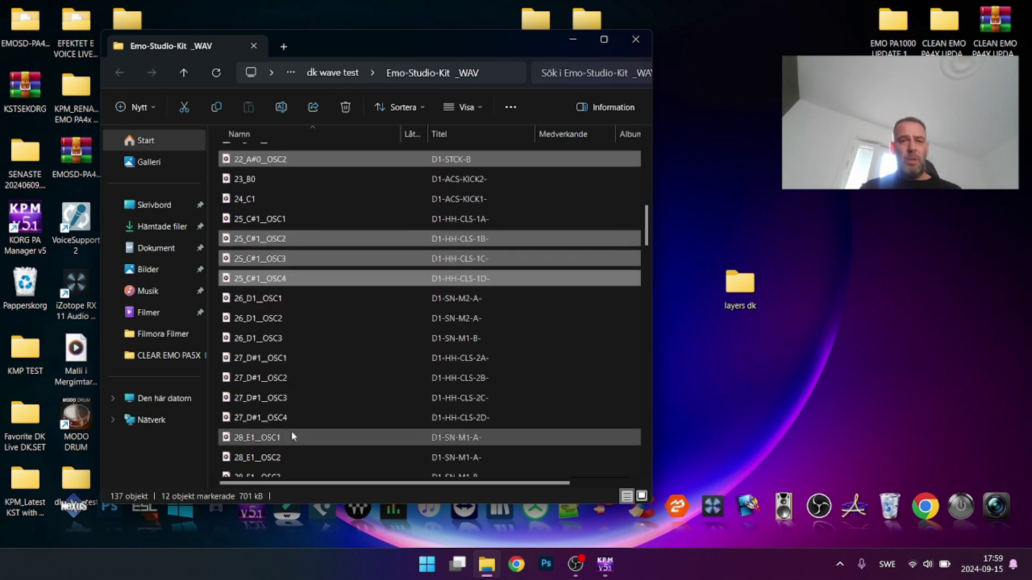
{"action": "left_click", "coordinate": [288, 318], "text": "ctrl"}
{"action": "left_click", "coordinate": [289, 338], "text": "ctrl"}
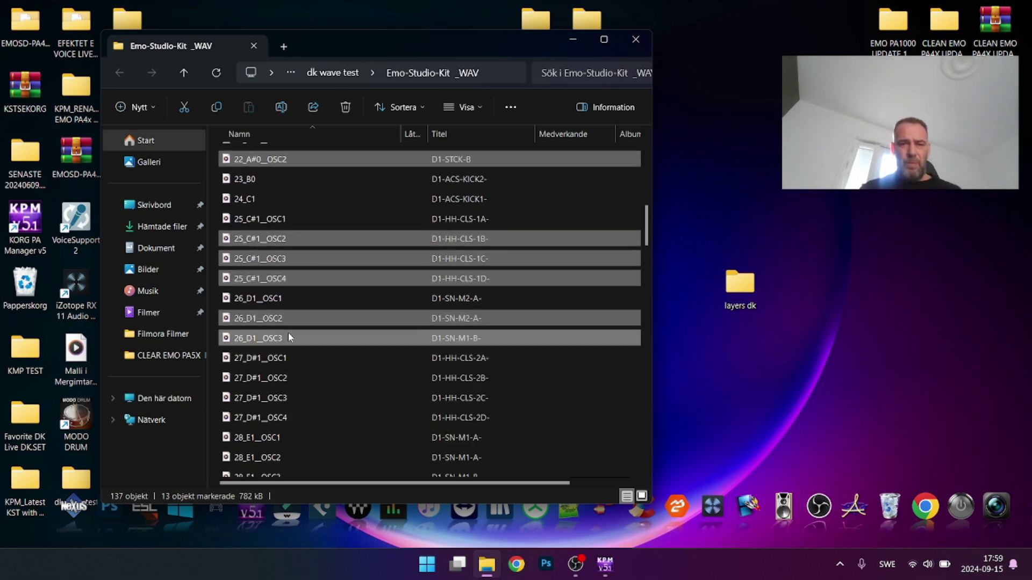
{"action": "left_click", "coordinate": [288, 378], "text": "ctrl"}
{"action": "left_click", "coordinate": [288, 399], "text": "ctrl"}
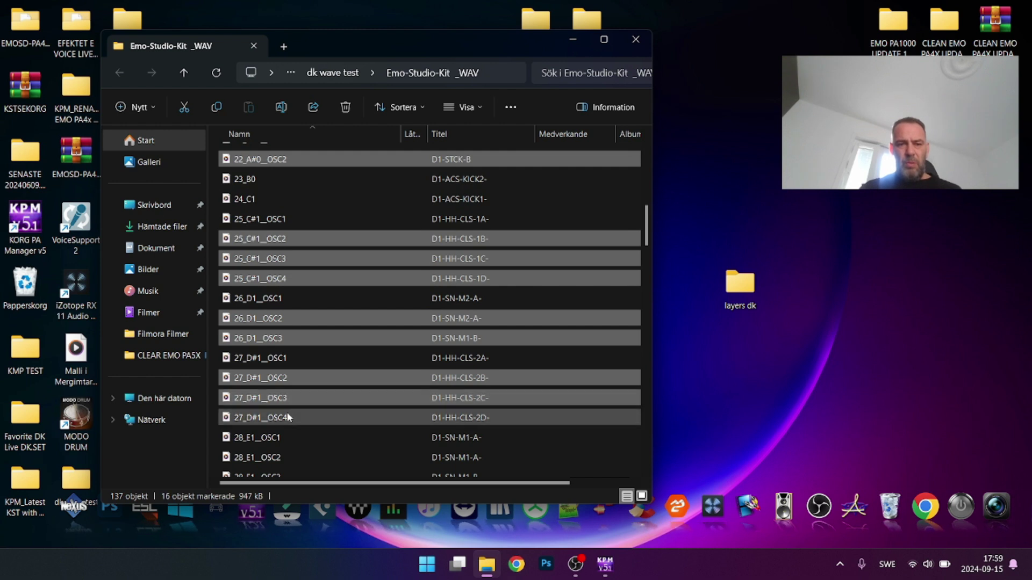
{"action": "left_click", "coordinate": [289, 416], "text": "ctrl"}
{"action": "scroll", "coordinate": [289, 417], "scroll_direction": "down", "scroll_amount": 3}
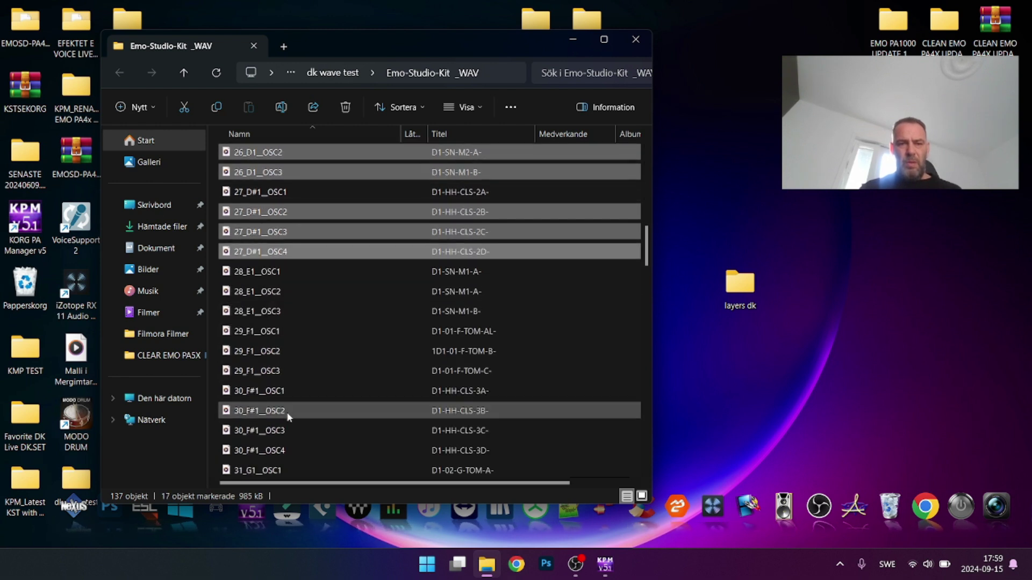
{"action": "left_click", "coordinate": [280, 291], "text": "ctrl"}
{"action": "left_click", "coordinate": [279, 307], "text": "ctrl"}
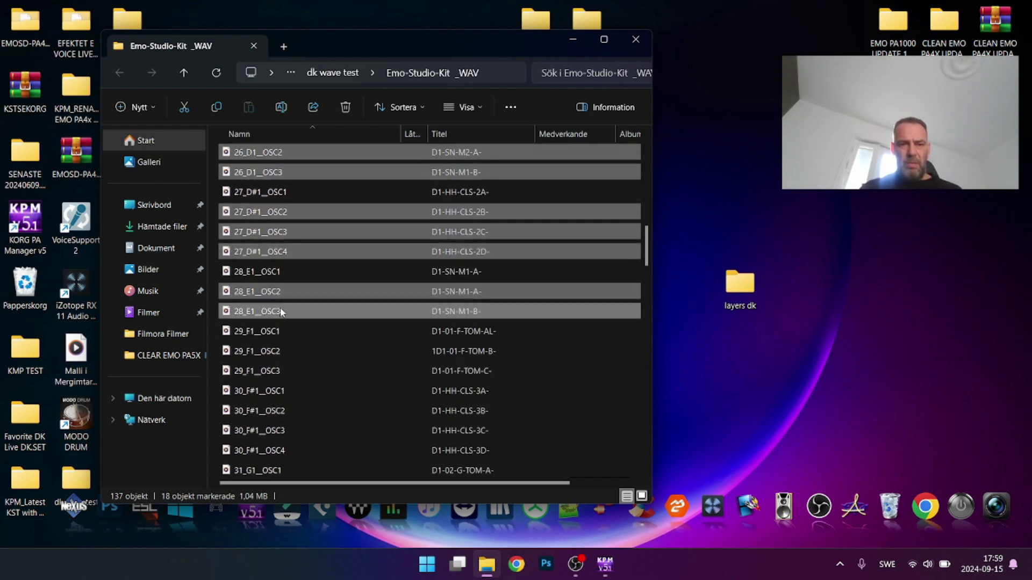
{"action": "left_click", "coordinate": [281, 351], "text": "ctrl"}
{"action": "left_click", "coordinate": [282, 370], "text": "ctrl"}
{"action": "left_click", "coordinate": [285, 409], "text": "ctrl"}
{"action": "left_click", "coordinate": [288, 431], "text": "ctrl"}
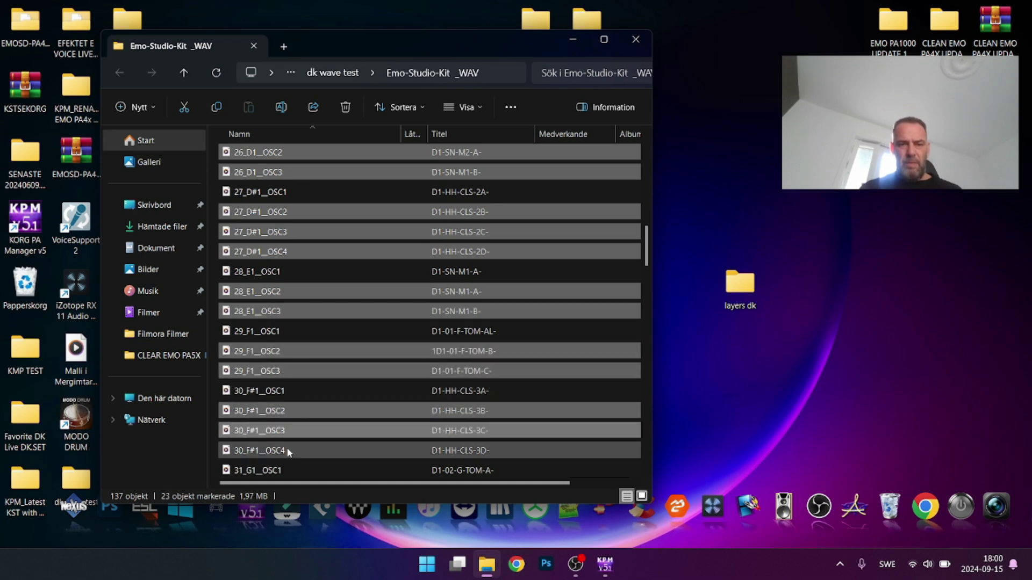
{"action": "left_click", "coordinate": [289, 450], "text": "ctrl"}
Add the extra OSC layers of 31_G1 through 38_D2, then scroll the list to verify the selection.
{"action": "scroll", "coordinate": [289, 453], "scroll_direction": "down", "scroll_amount": 3}
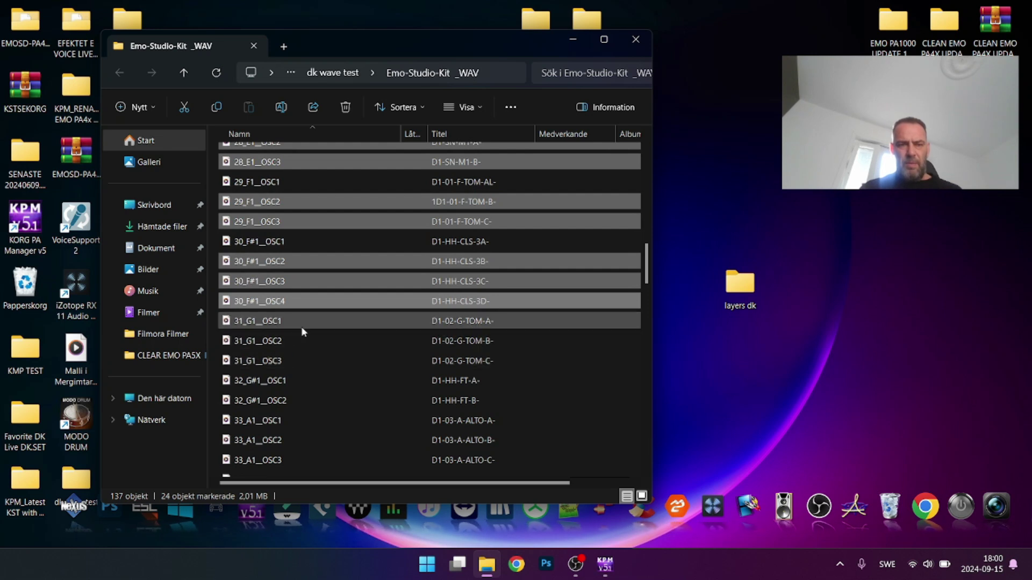
{"action": "left_click", "coordinate": [285, 339], "text": "ctrl"}
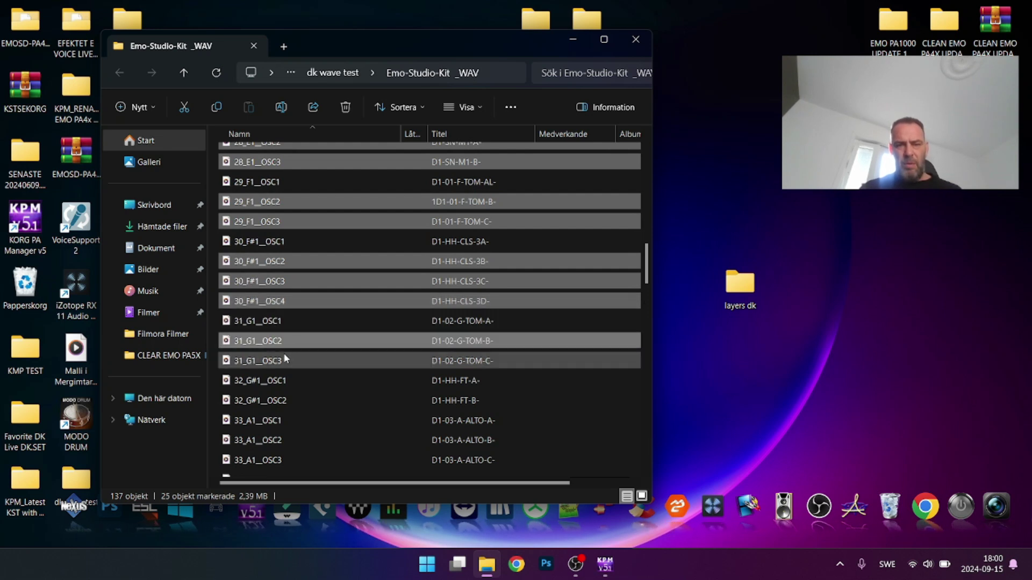
{"action": "left_click", "coordinate": [285, 356], "text": "ctrl"}
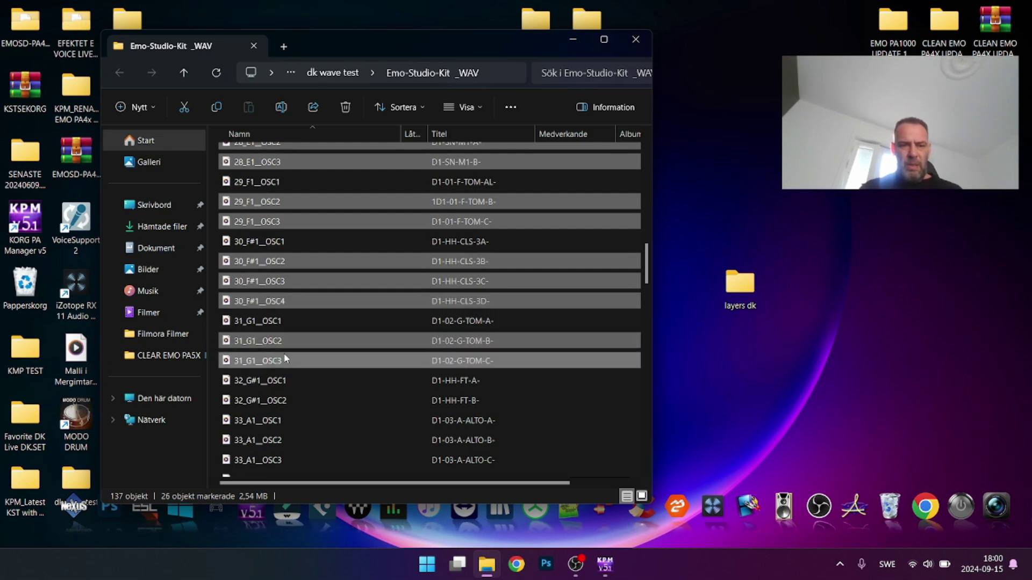
{"action": "left_click", "coordinate": [291, 400], "text": "ctrl"}
{"action": "left_click", "coordinate": [290, 440], "text": "ctrl"}
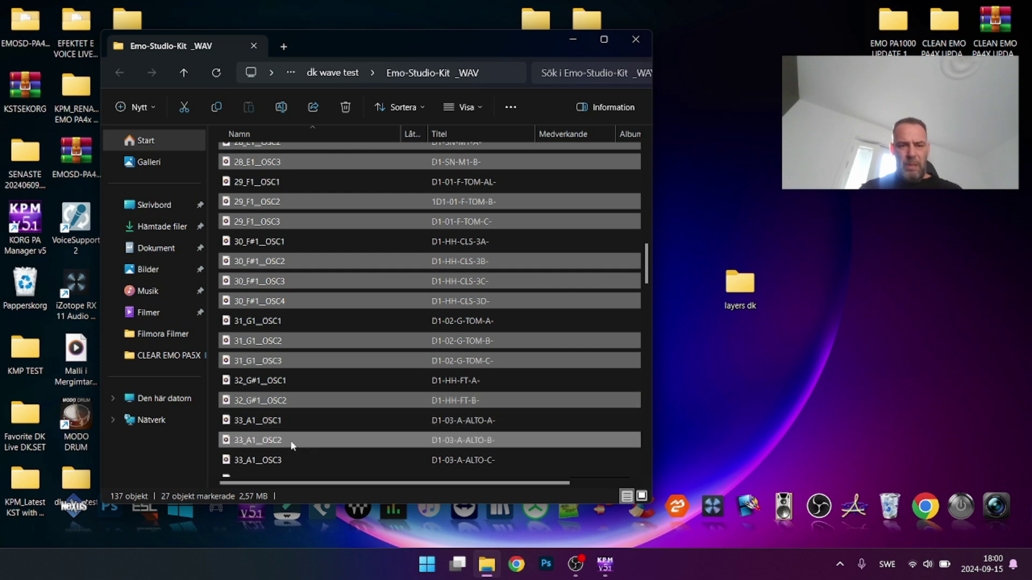
{"action": "left_click", "coordinate": [290, 456], "text": "ctrl"}
{"action": "scroll", "coordinate": [290, 457], "scroll_direction": "down", "scroll_amount": 3}
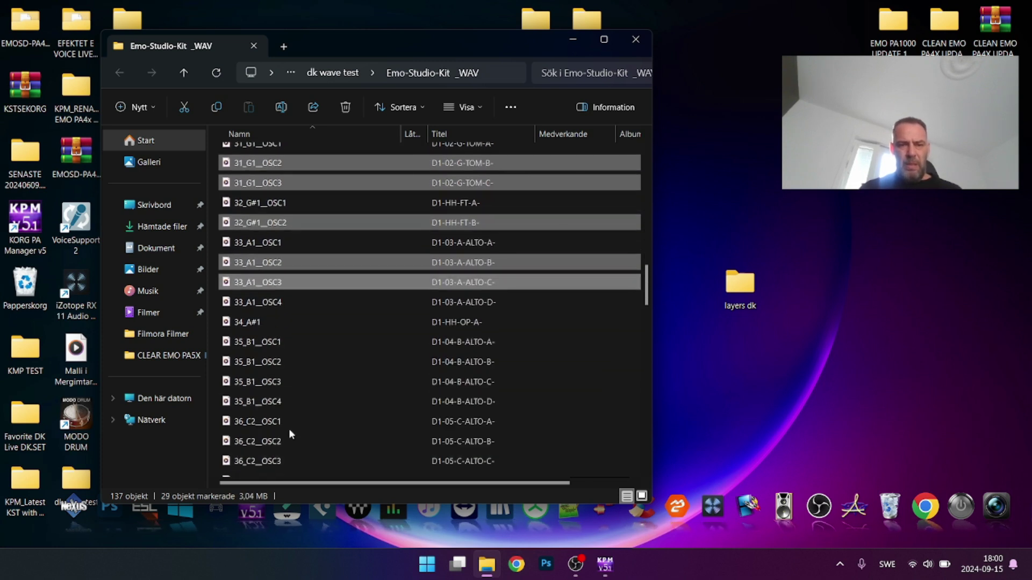
{"action": "left_click", "coordinate": [285, 305], "text": "ctrl"}
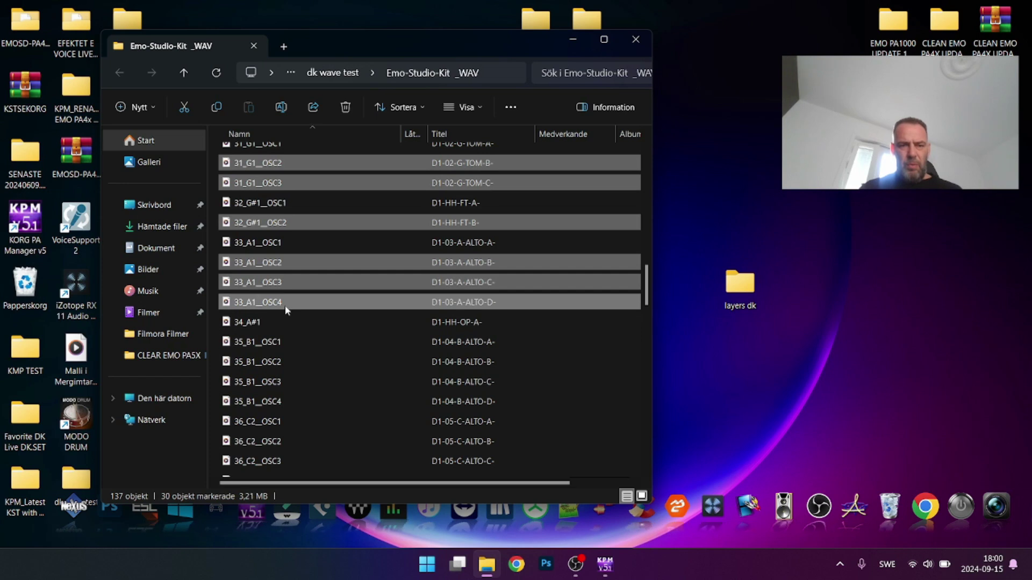
{"action": "left_click", "coordinate": [286, 363], "text": "ctrl"}
{"action": "left_click", "coordinate": [286, 381], "text": "ctrl"}
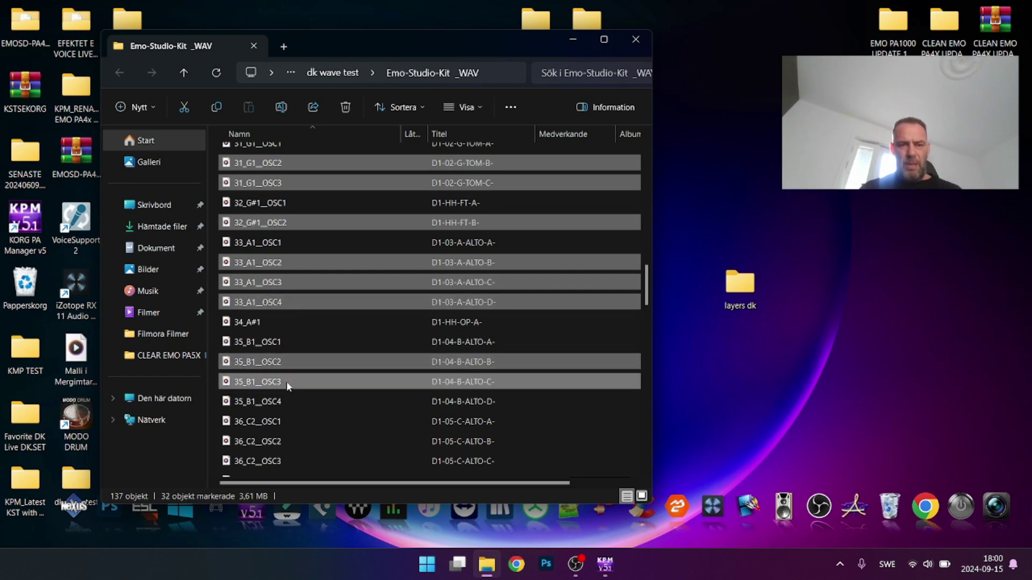
{"action": "left_click", "coordinate": [286, 401], "text": "ctrl"}
{"action": "left_click", "coordinate": [282, 441], "text": "ctrl"}
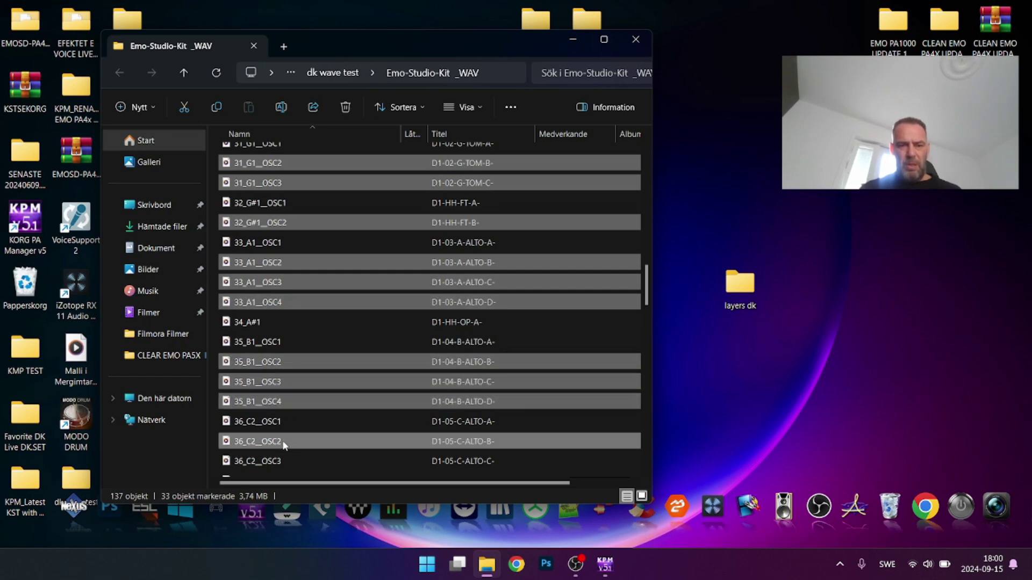
{"action": "left_click", "coordinate": [283, 460], "text": "ctrl"}
{"action": "scroll", "coordinate": [282, 457], "scroll_direction": "down", "scroll_amount": 3}
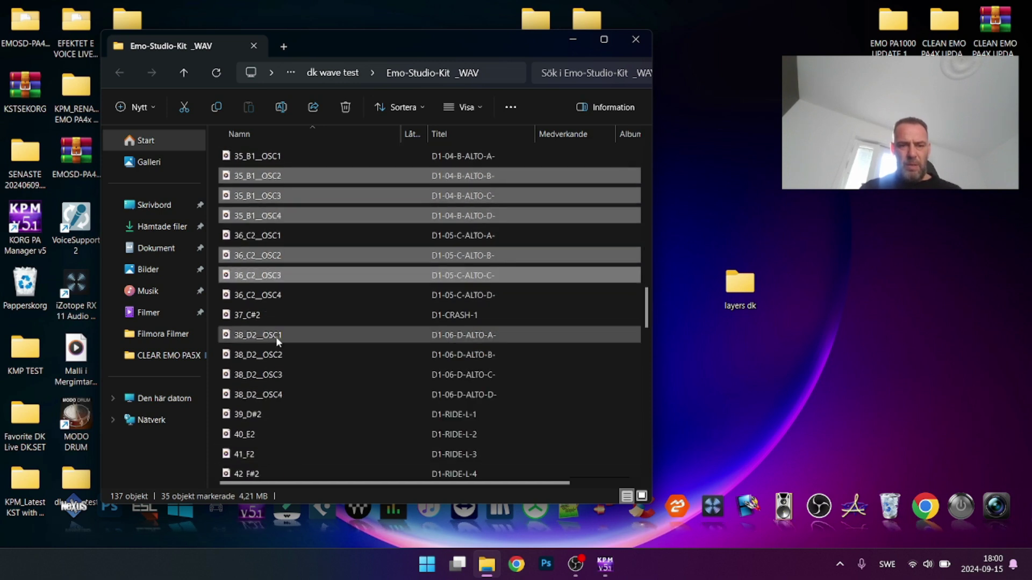
{"action": "left_click", "coordinate": [283, 296], "text": "ctrl"}
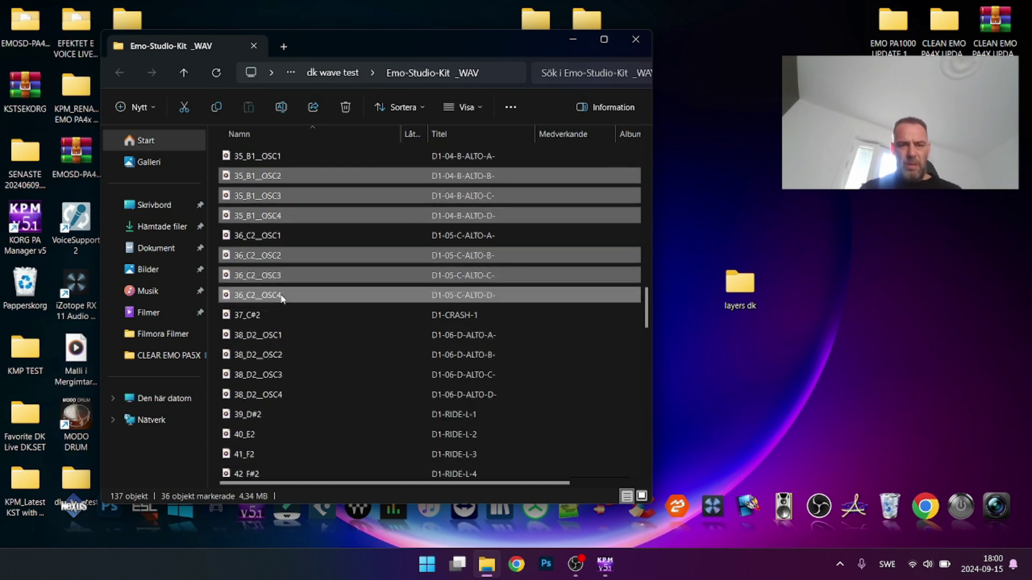
{"action": "left_click", "coordinate": [289, 350], "text": "ctrl"}
{"action": "left_click", "coordinate": [289, 375], "text": "ctrl"}
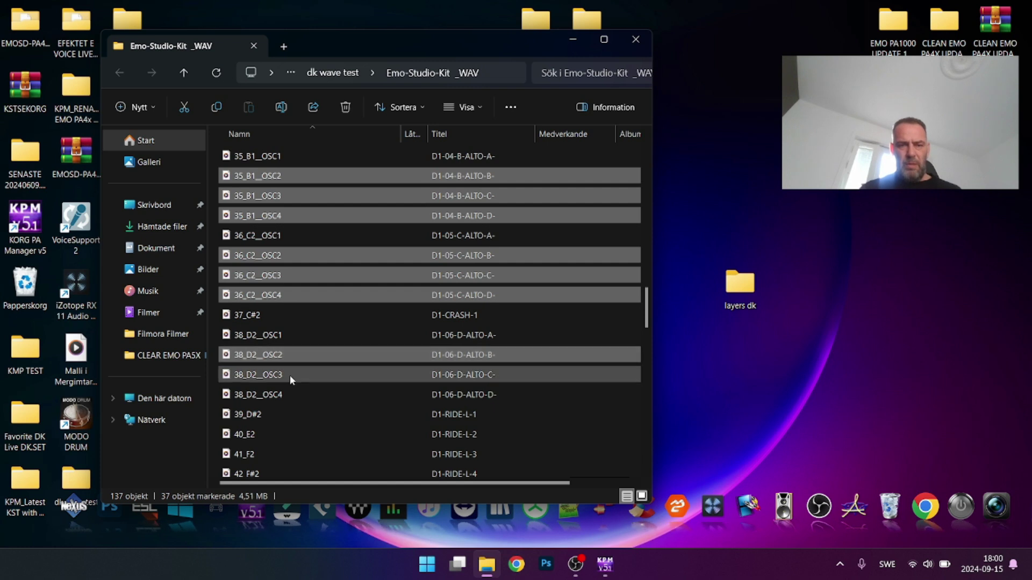
{"action": "left_click", "coordinate": [289, 395], "text": "ctrl"}
{"action": "scroll", "coordinate": [290, 394], "scroll_direction": "down", "scroll_amount": 3}
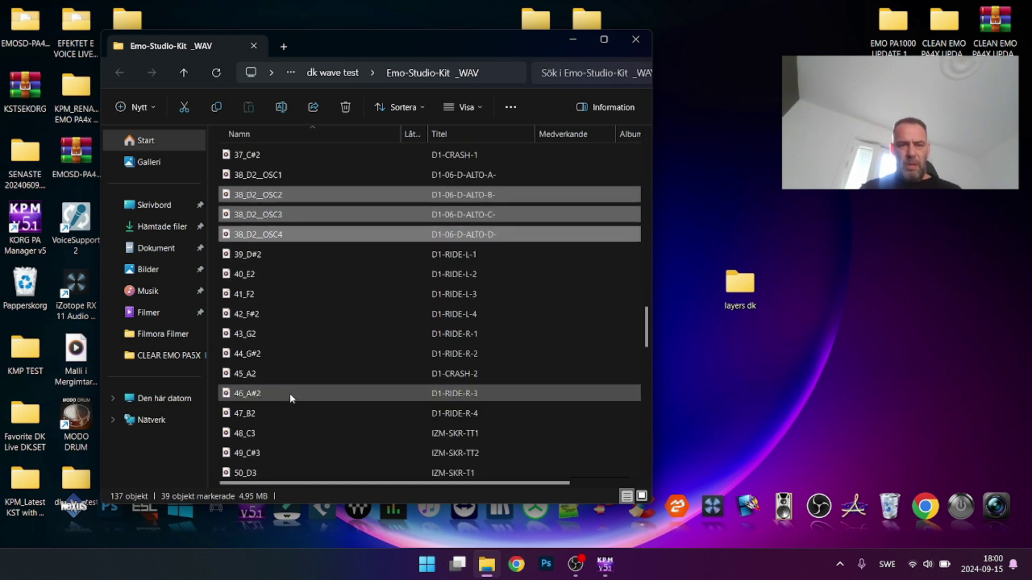
{"action": "scroll", "coordinate": [289, 393], "scroll_direction": "down", "scroll_amount": 6}
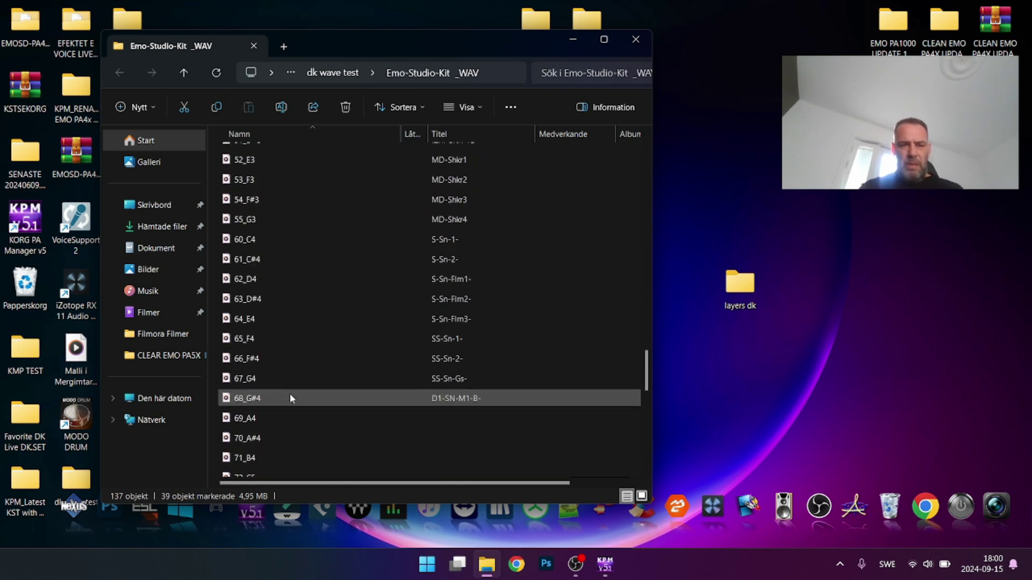
{"action": "scroll", "coordinate": [289, 393], "scroll_direction": "down", "scroll_amount": 7}
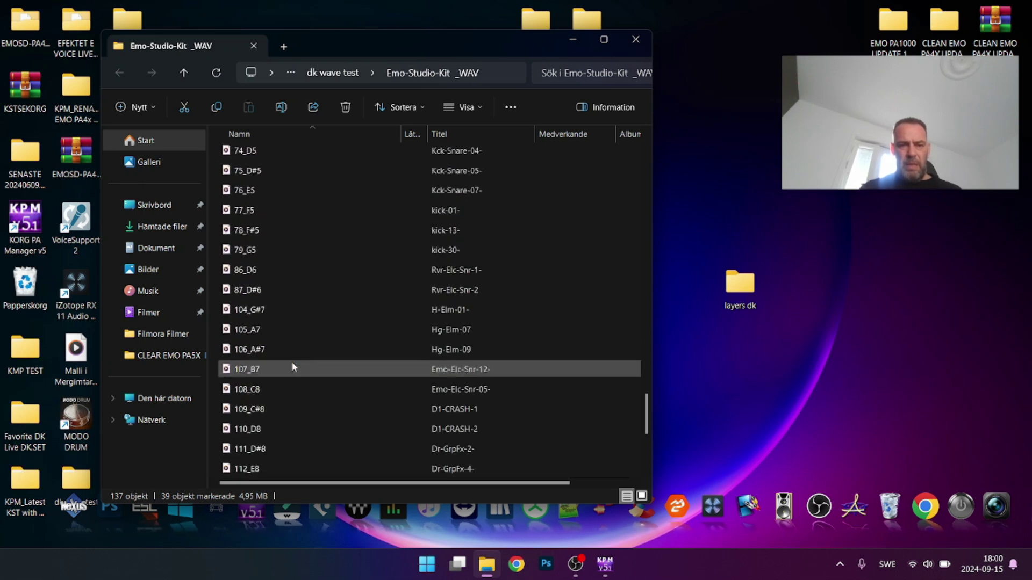
{"action": "scroll", "coordinate": [292, 363], "scroll_direction": "down", "scroll_amount": 3}
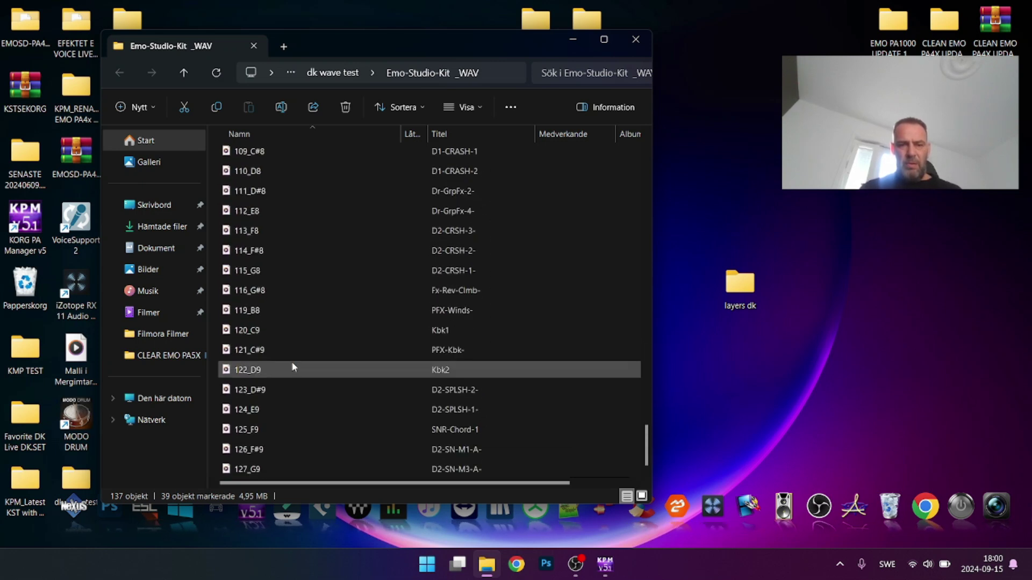
{"action": "scroll", "coordinate": [291, 376], "scroll_direction": "up", "scroll_amount": 16}
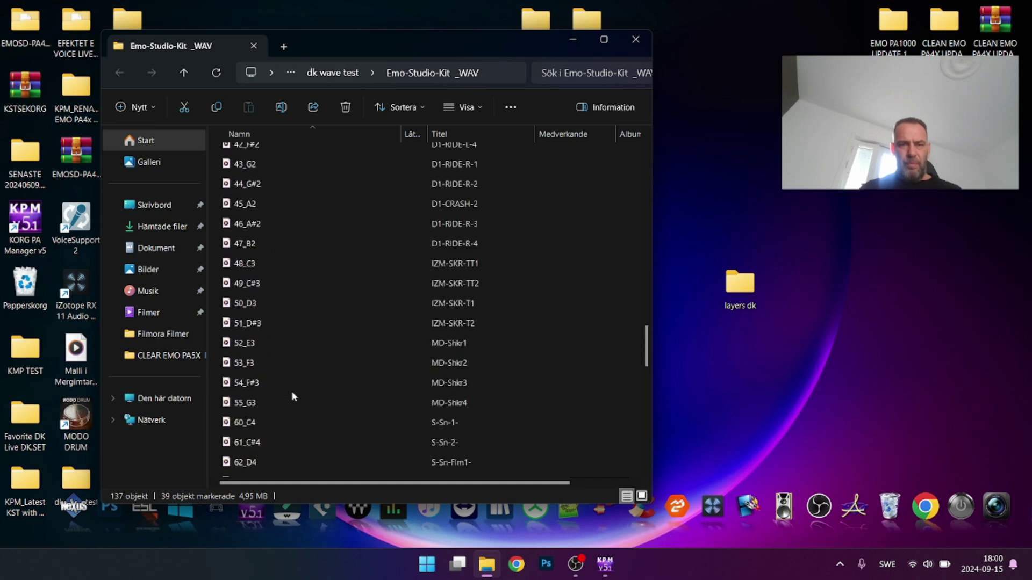
{"action": "scroll", "coordinate": [294, 396], "scroll_direction": "up", "scroll_amount": 2}
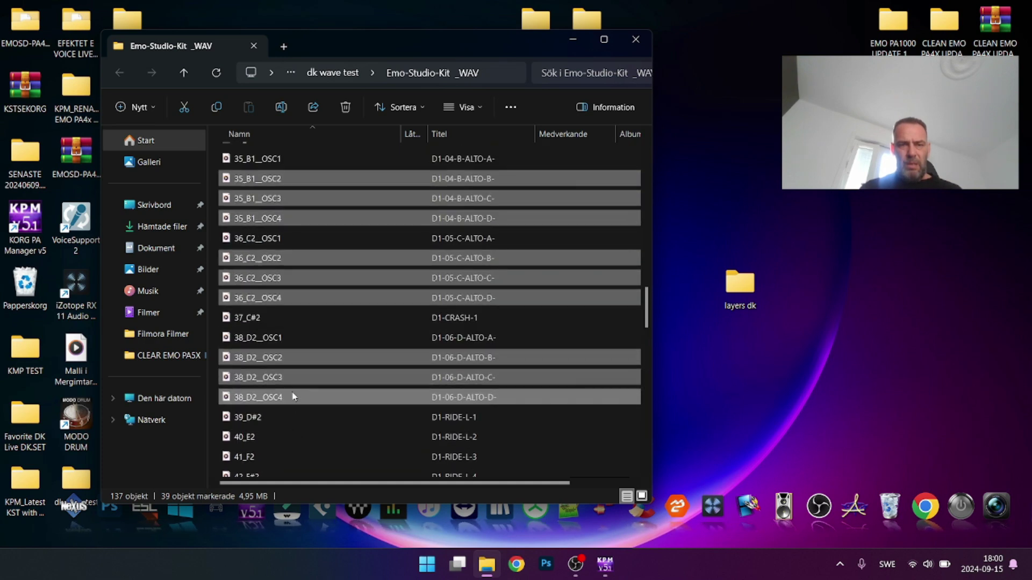
{"action": "scroll", "coordinate": [293, 396], "scroll_direction": "up", "scroll_amount": 3}
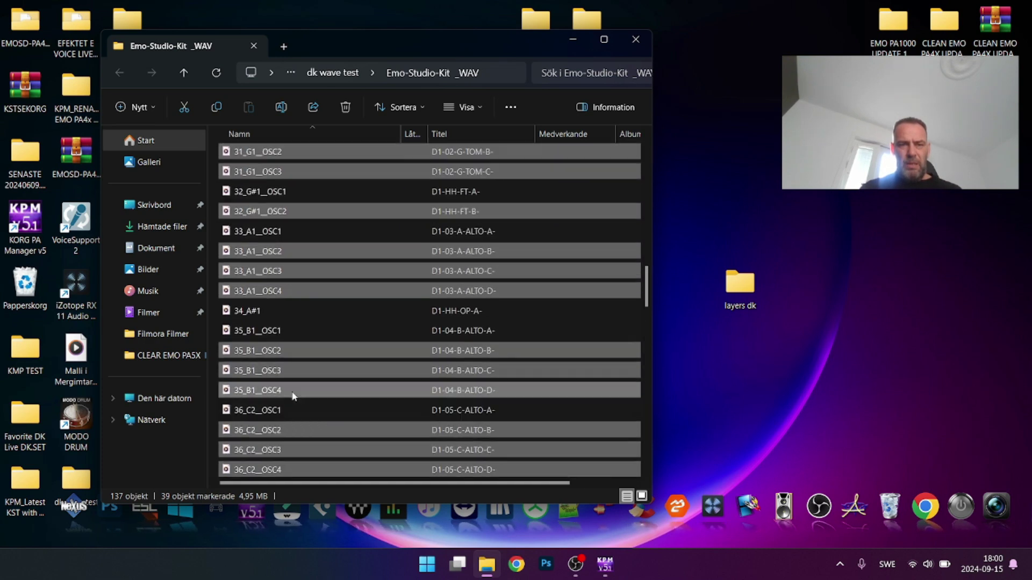
{"action": "scroll", "coordinate": [294, 397], "scroll_direction": "up", "scroll_amount": 3}
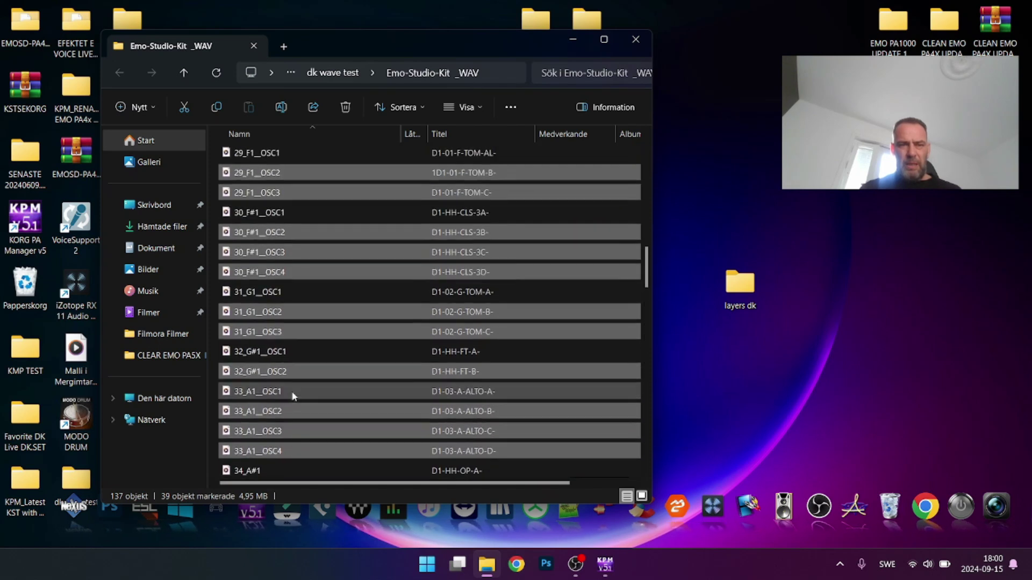
{"action": "scroll", "coordinate": [294, 397], "scroll_direction": "up", "scroll_amount": 3}
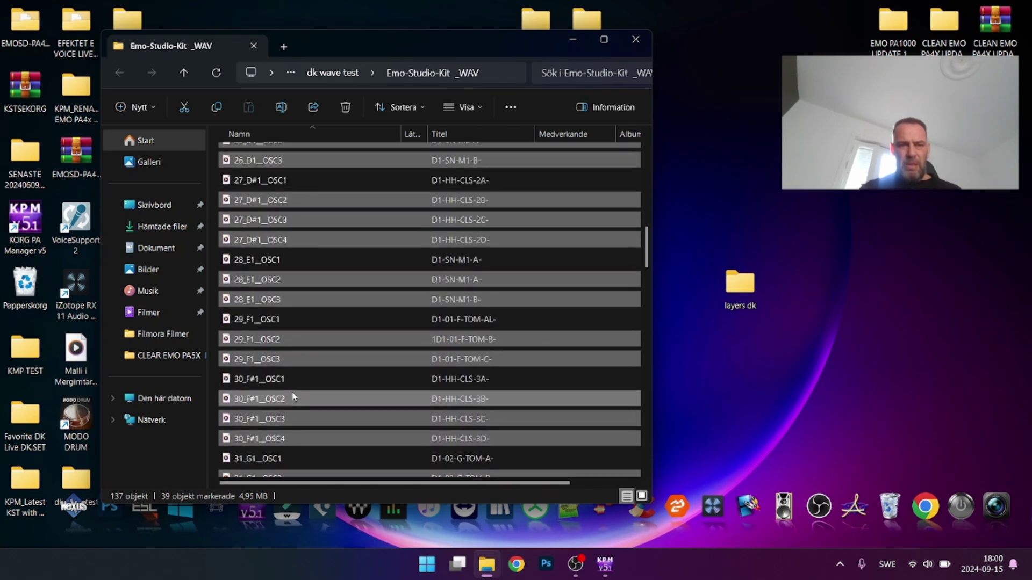
{"action": "scroll", "coordinate": [294, 396], "scroll_direction": "up", "scroll_amount": 5}
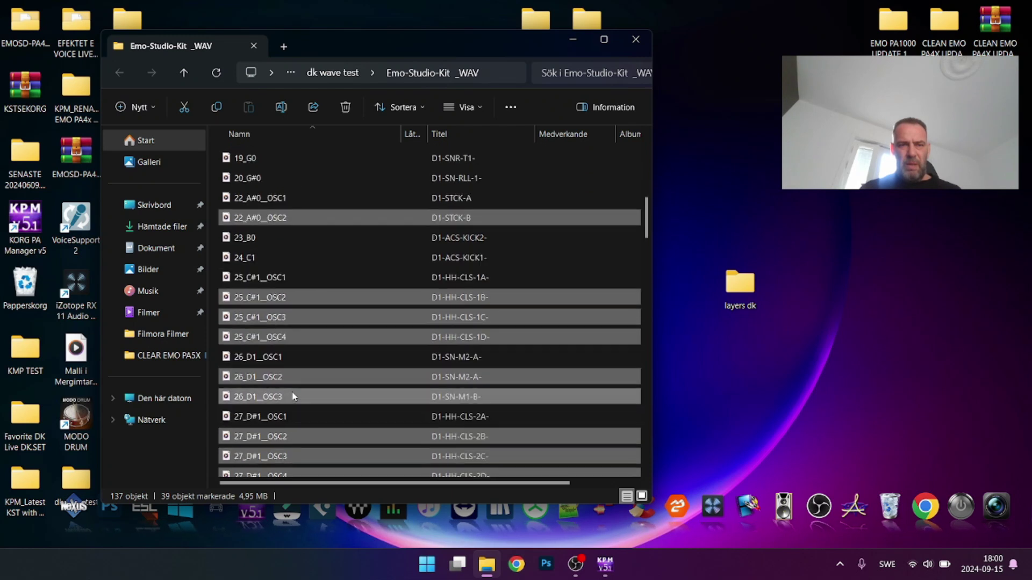
{"action": "scroll", "coordinate": [294, 397], "scroll_direction": "up", "scroll_amount": 4}
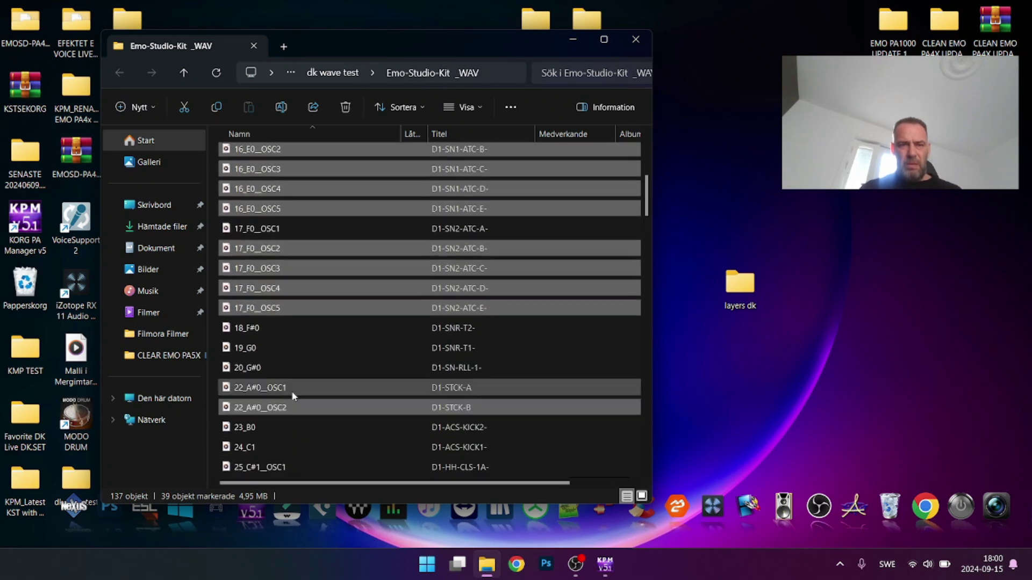
{"action": "scroll", "coordinate": [294, 397], "scroll_direction": "up", "scroll_amount": 3}
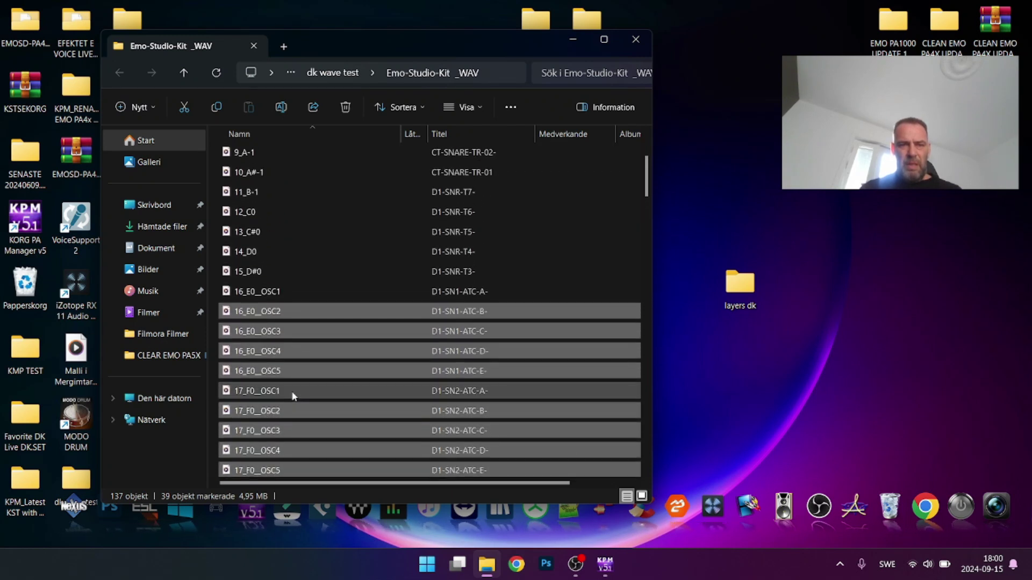
Cut the 39 selected layer WAVs and paste them into the desktop folder 'layers dk'.
{"action": "mouse_move", "coordinate": [299, 353]}
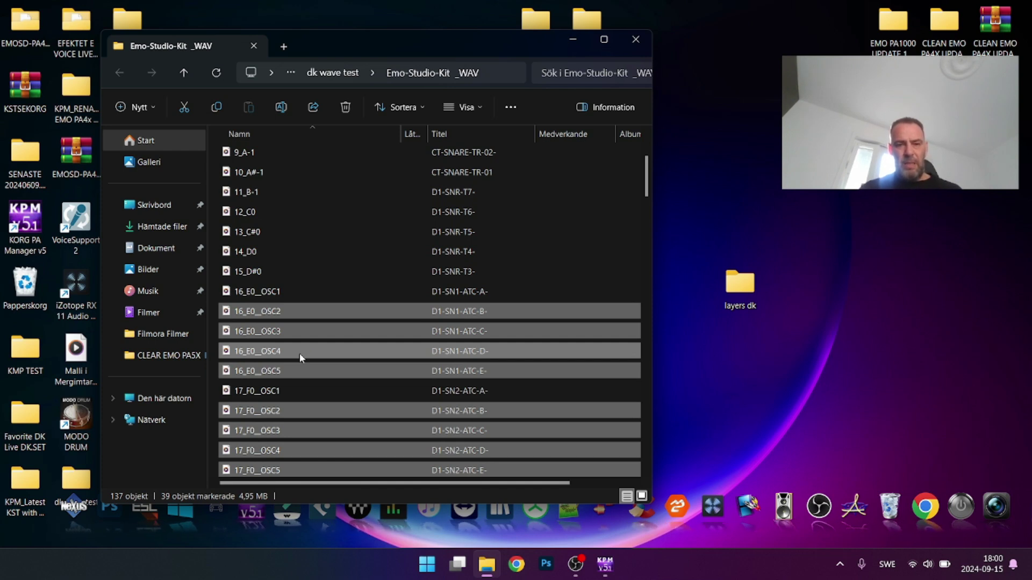
{"action": "key", "text": "ctrl+x"}
{"action": "double_click", "coordinate": [740, 283]}
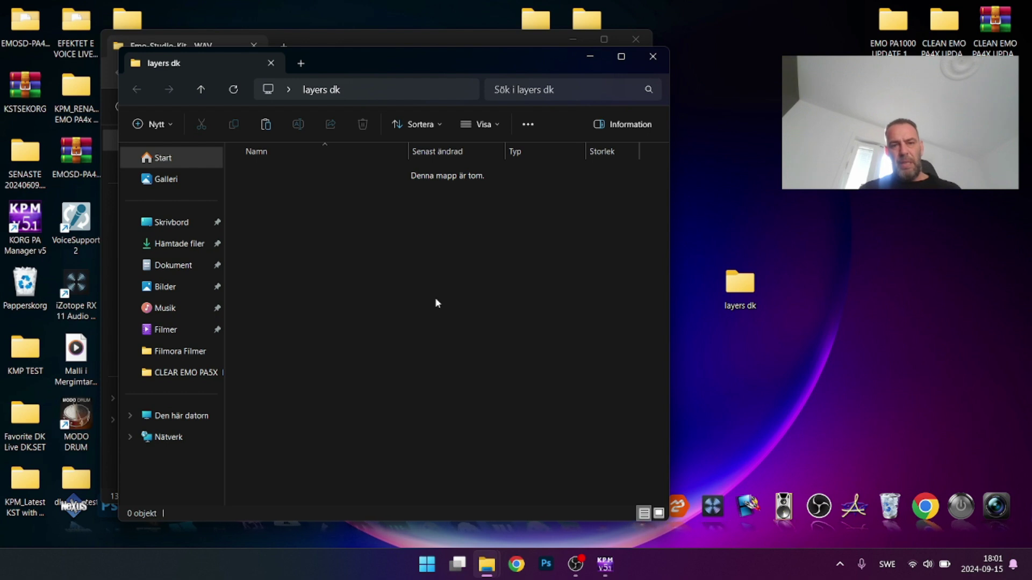
{"action": "key", "text": "ctrl+v"}
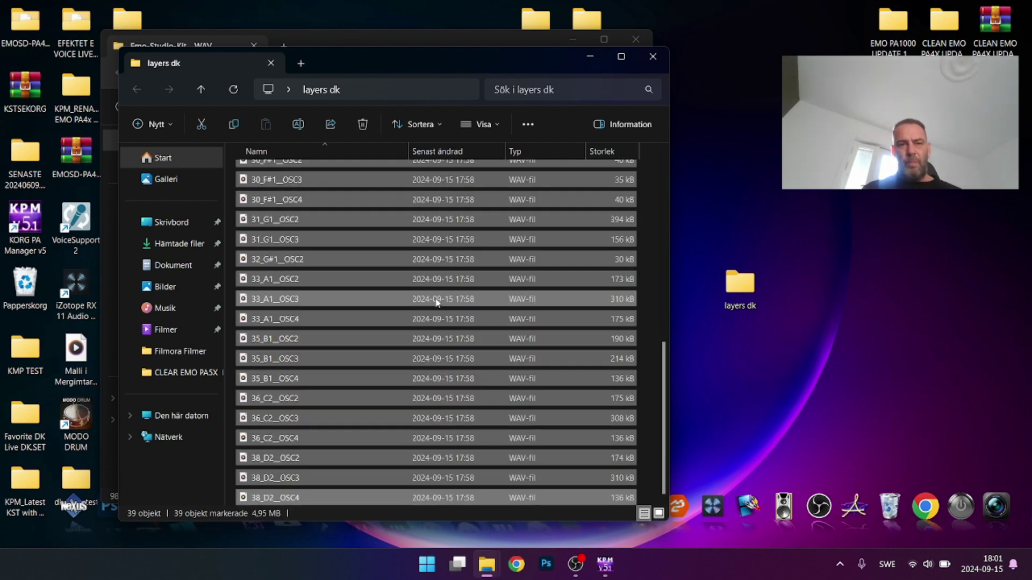
Close the layers dk window and rename 16_E0_OSC1 to 16_E0.
{"action": "left_click", "coordinate": [651, 57]}
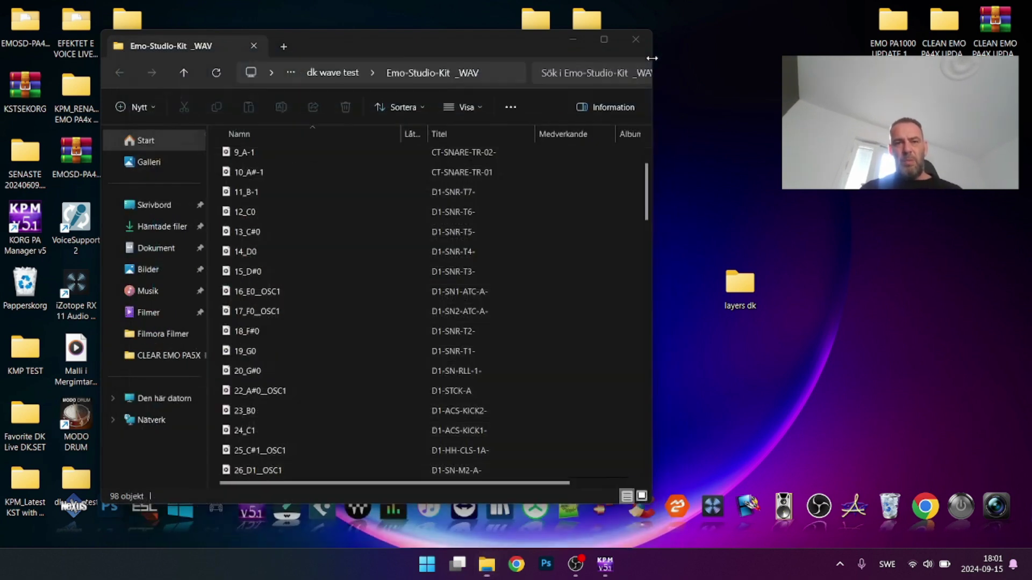
{"action": "left_click", "coordinate": [338, 277]}
{"action": "scroll", "coordinate": [339, 256], "scroll_direction": "up", "scroll_amount": 3}
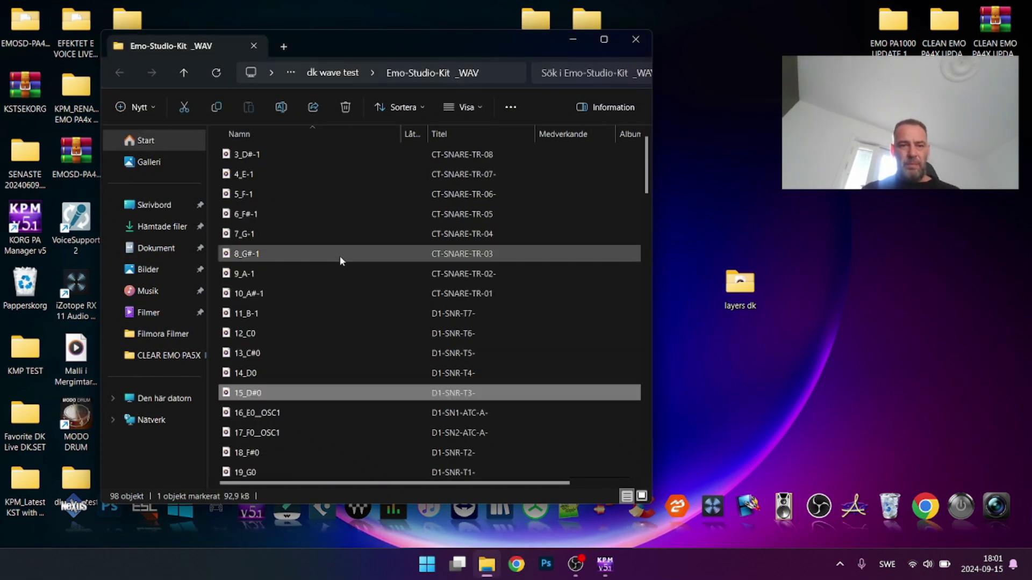
{"action": "scroll", "coordinate": [340, 255], "scroll_direction": "down", "scroll_amount": 2}
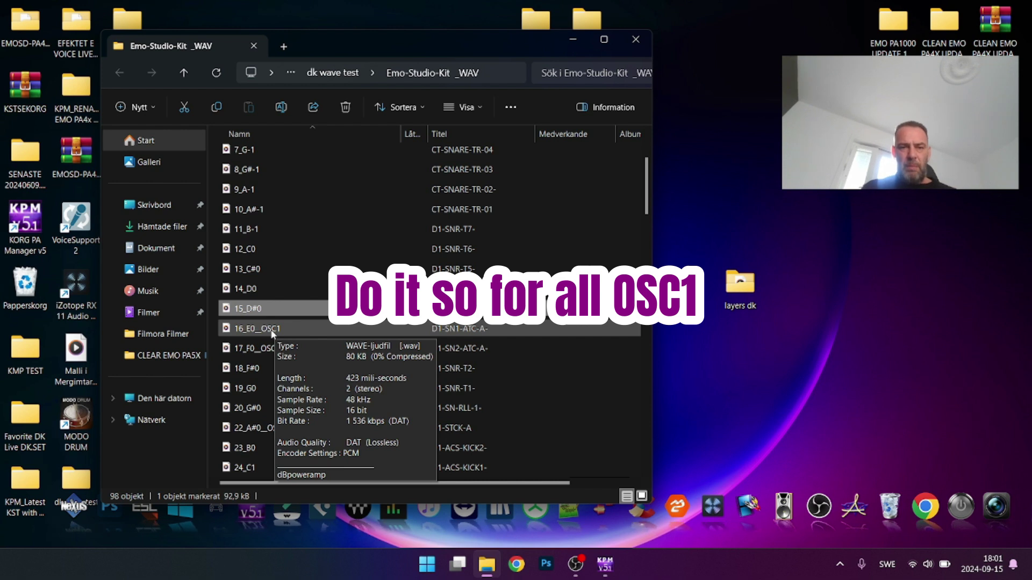
{"action": "right_click", "coordinate": [289, 324]}
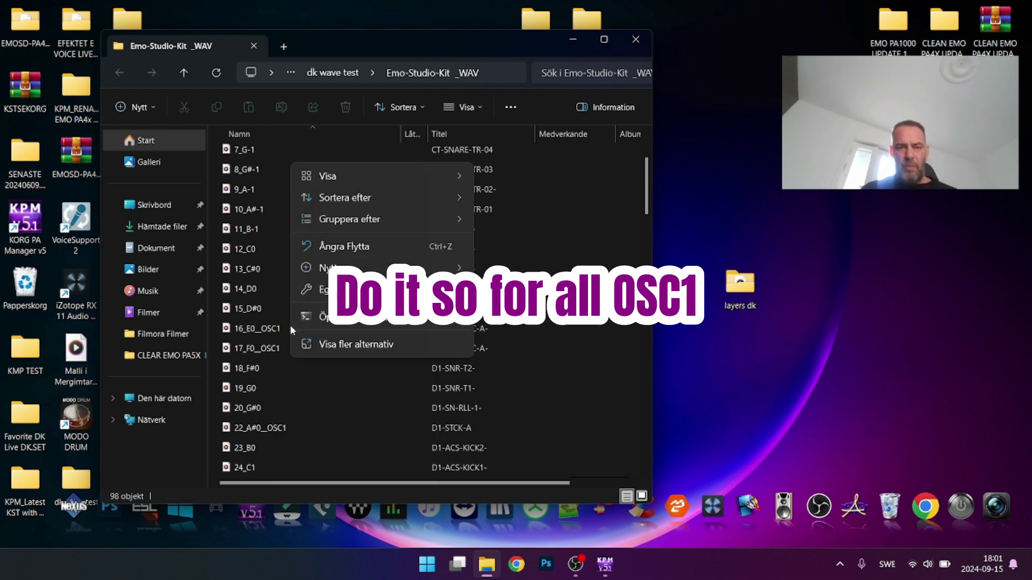
{"action": "left_click", "coordinate": [269, 329]}
{"action": "right_click", "coordinate": [268, 330]}
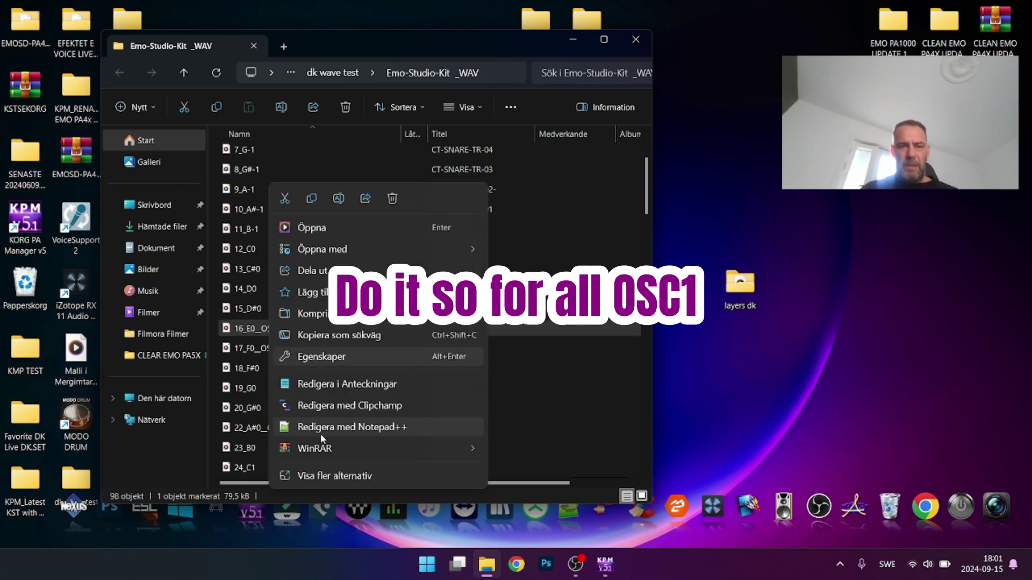
{"action": "left_click", "coordinate": [338, 200]}
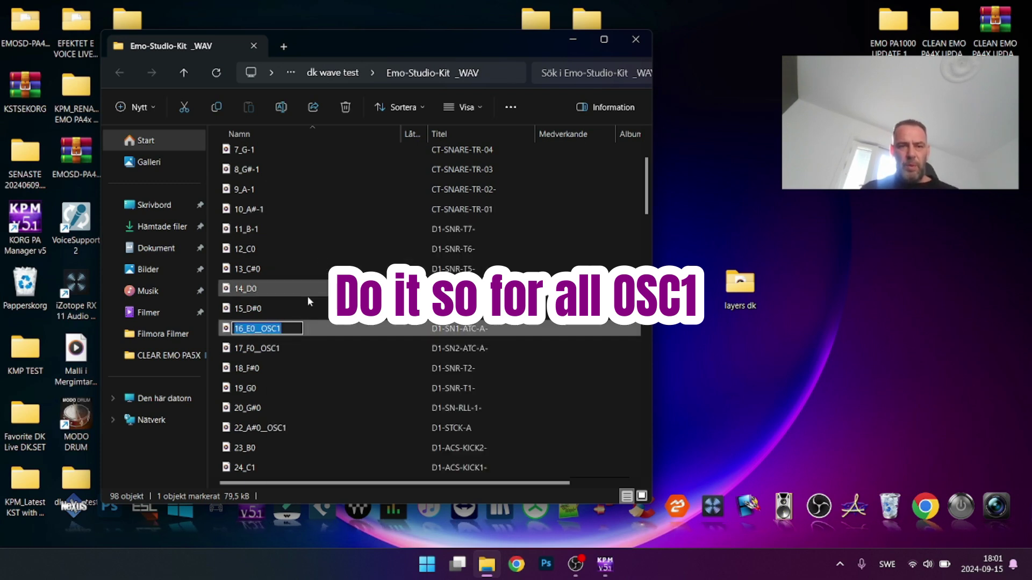
{"action": "left_click", "coordinate": [293, 329]}
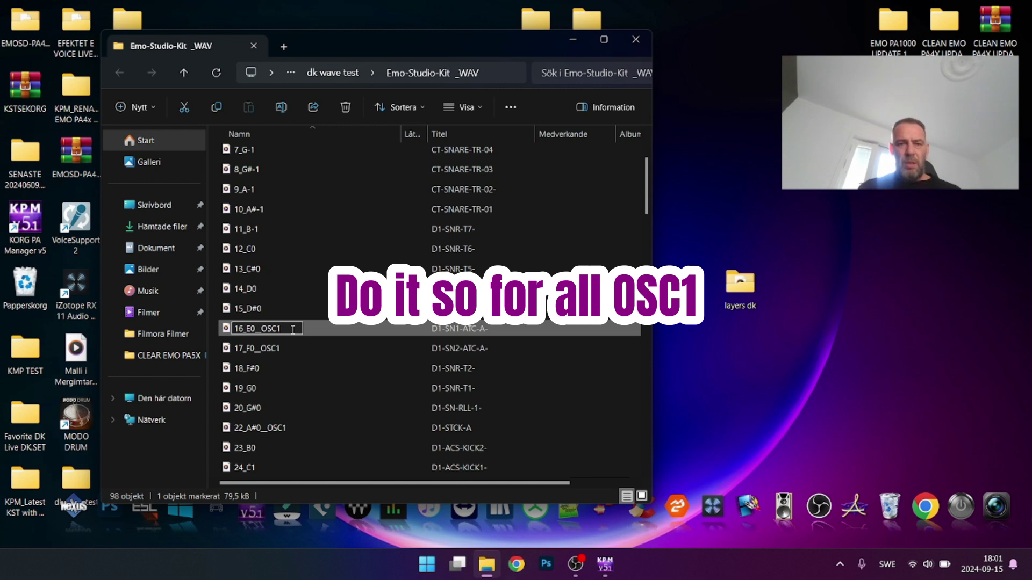
{"action": "key", "text": "BackSpace"}
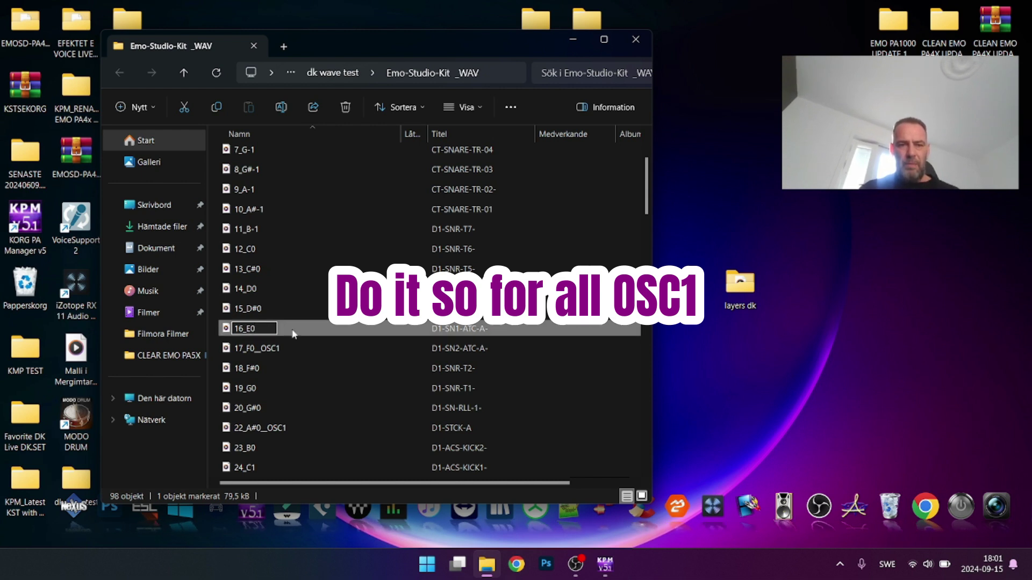
{"action": "key", "text": "Return"}
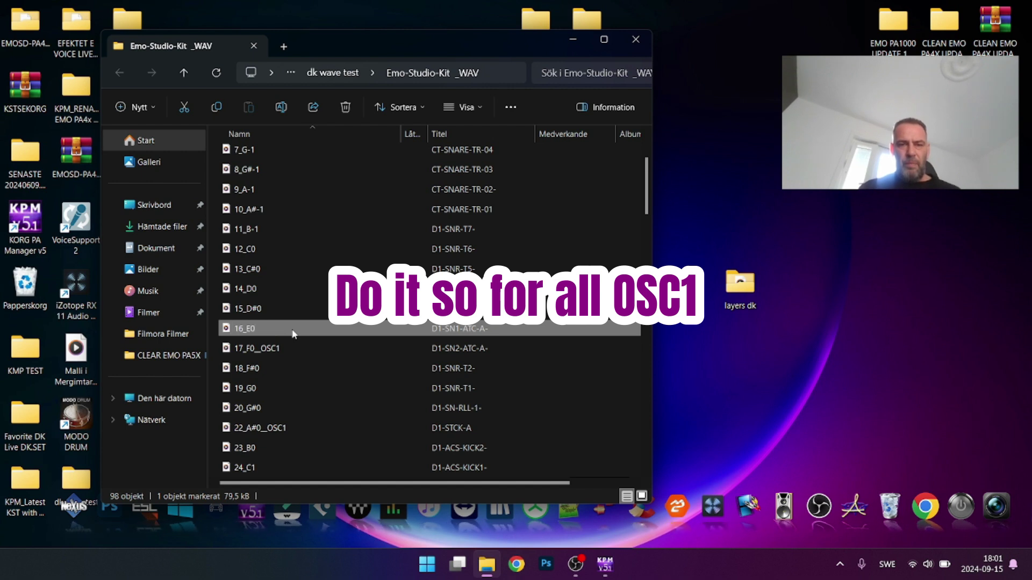
Rename 17_F0_OSC1 to 17_F0 and 22_A#0_OSC1 to 22_A#0.
{"action": "right_click", "coordinate": [280, 351]}
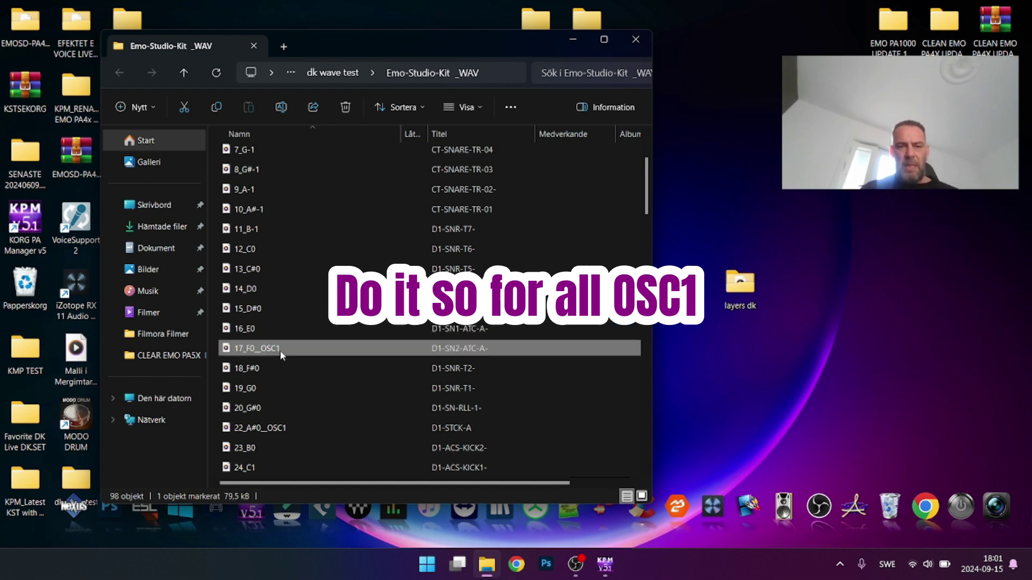
{"action": "left_click", "coordinate": [350, 367]}
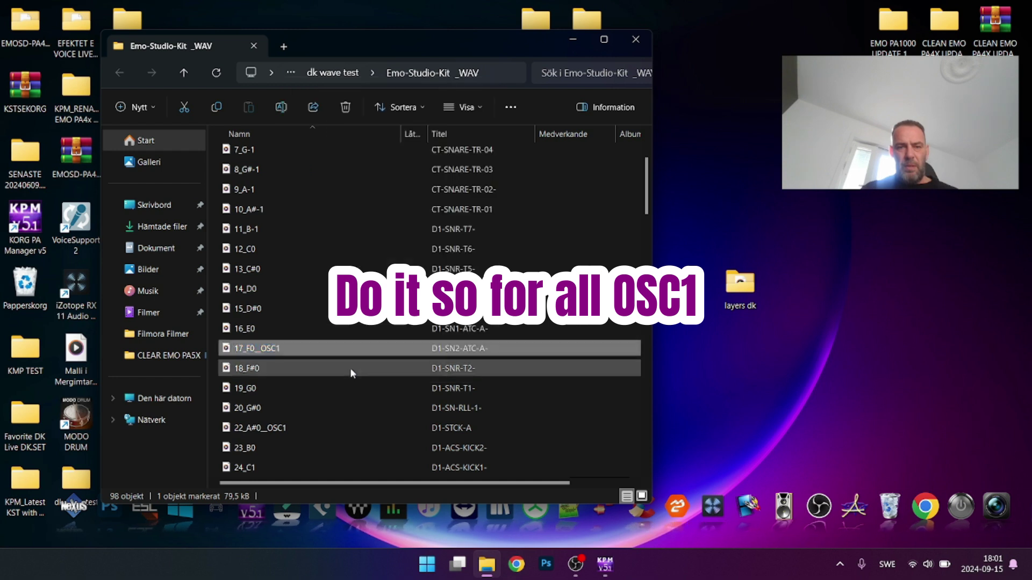
{"action": "left_click", "coordinate": [286, 350]}
{"action": "key", "text": "BackSpace"}
{"action": "key", "text": "BackSpace"}
{"action": "key", "text": "BackSpace"}
{"action": "key", "text": "BackSpace"}
{"action": "key", "text": "BackSpace"}
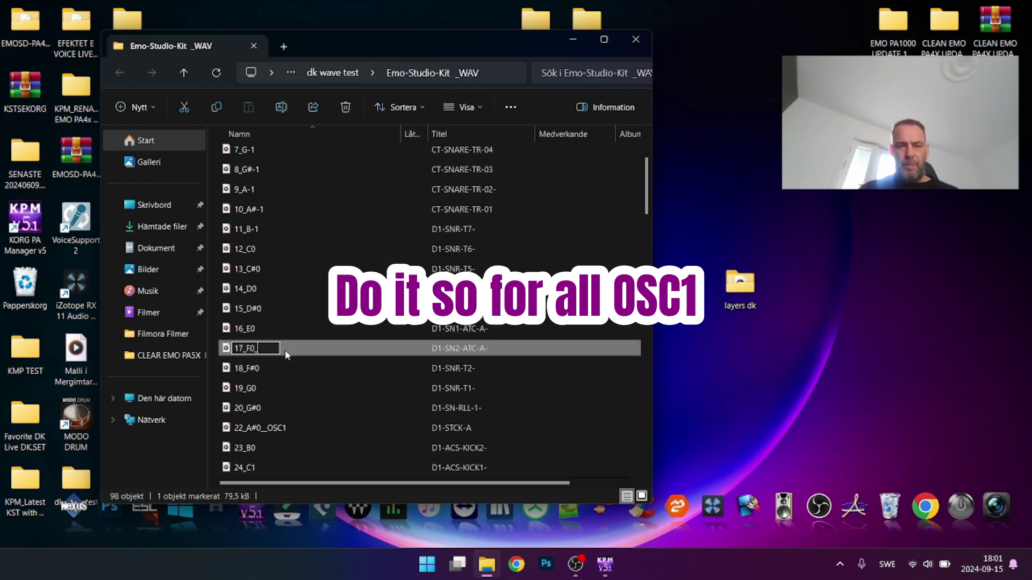
{"action": "key", "text": "Return"}
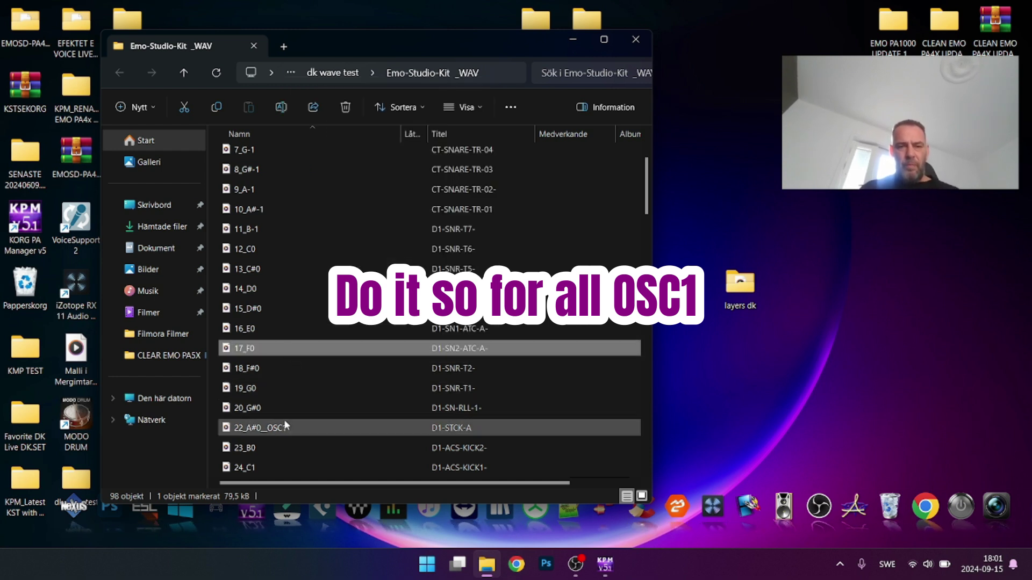
{"action": "left_click", "coordinate": [284, 428]}
{"action": "right_click", "coordinate": [285, 428]}
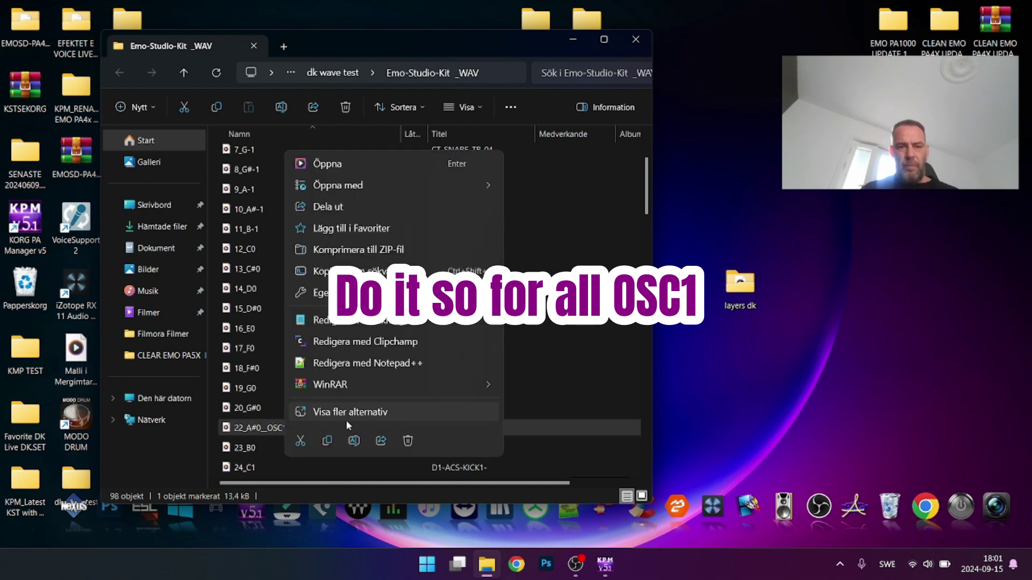
{"action": "left_click", "coordinate": [353, 445]}
{"action": "left_click", "coordinate": [301, 429]}
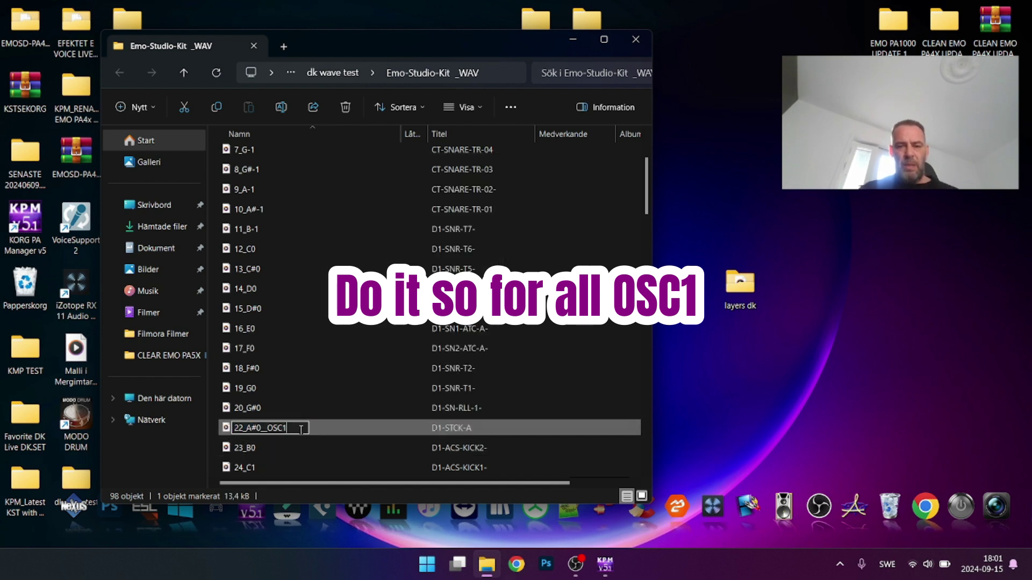
{"action": "key", "text": "BackSpace"}
{"action": "key", "text": "BackSpace"}
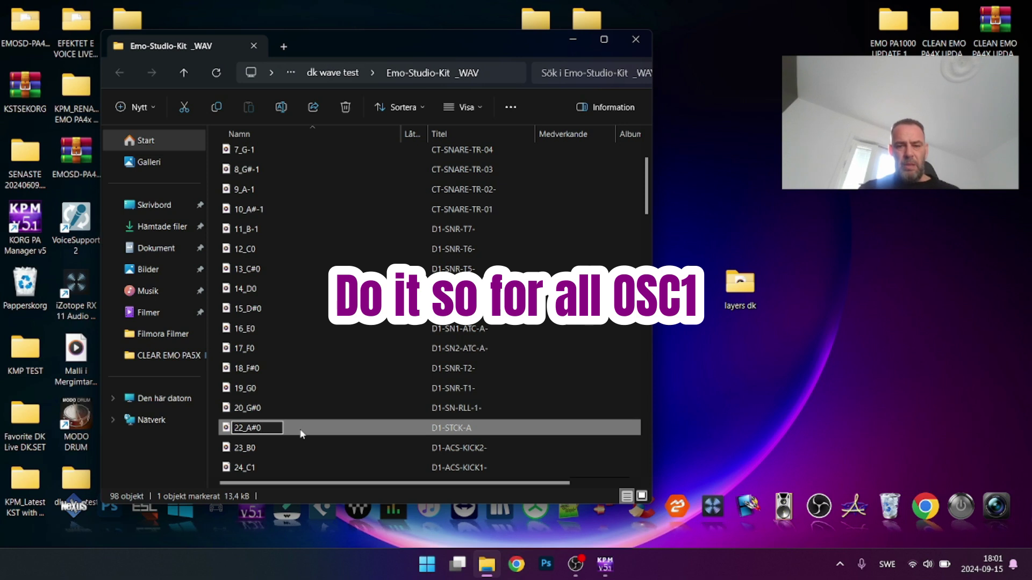
{"action": "key", "text": "Return"}
{"action": "scroll", "coordinate": [300, 428], "scroll_direction": "down", "scroll_amount": 3}
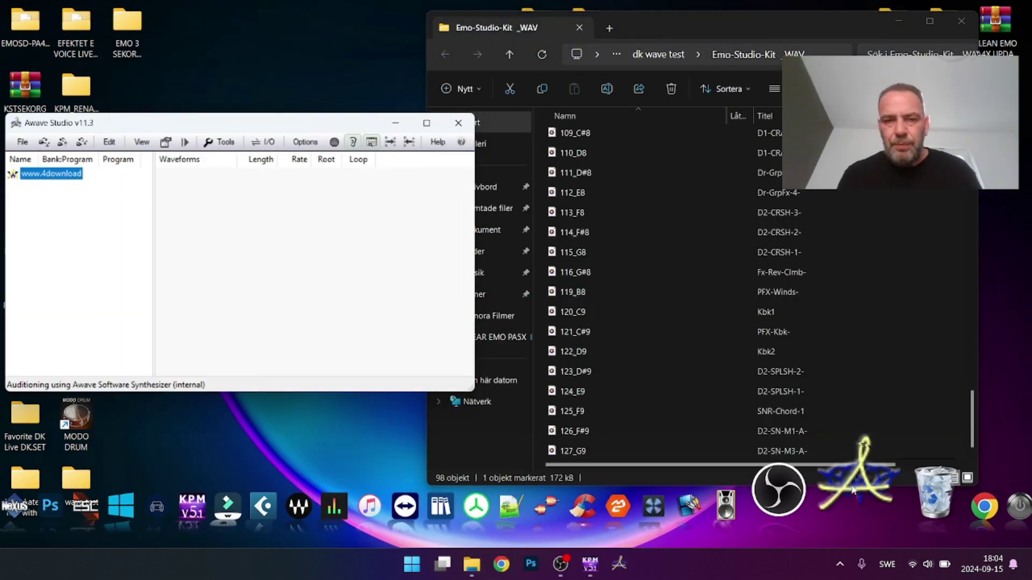
Select all 98 WAVs in the kit folder and drag them into Awave Studio.
{"action": "left_click", "coordinate": [696, 230]}
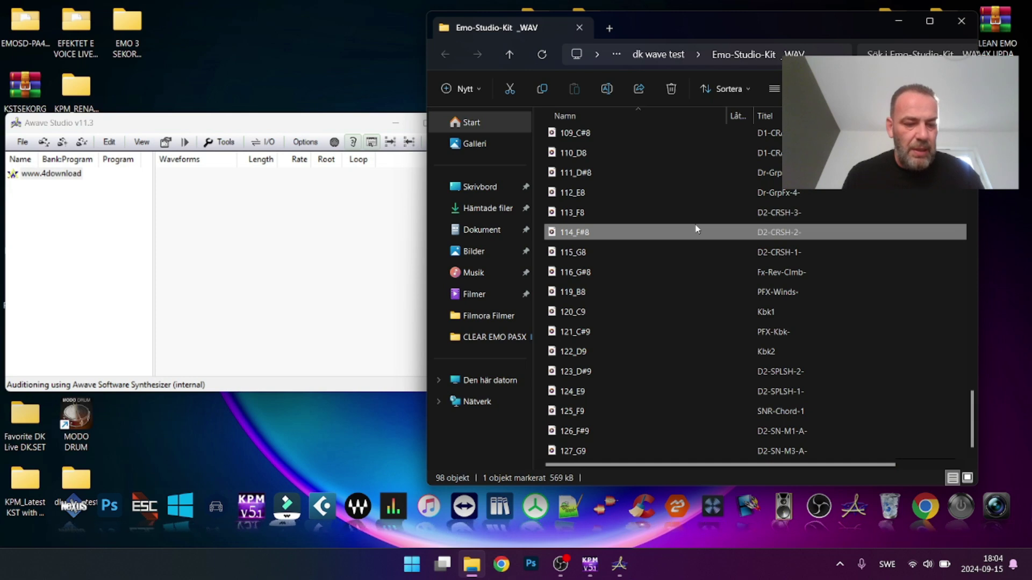
{"action": "key", "text": "ctrl+a"}
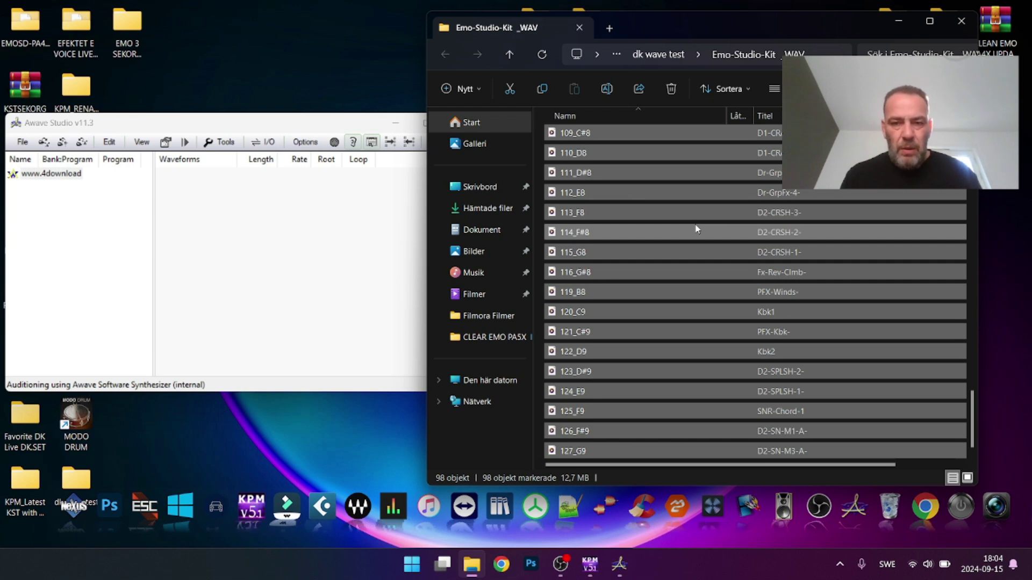
{"action": "left_click_drag", "start_coordinate": [683, 232], "coordinate": [299, 251]}
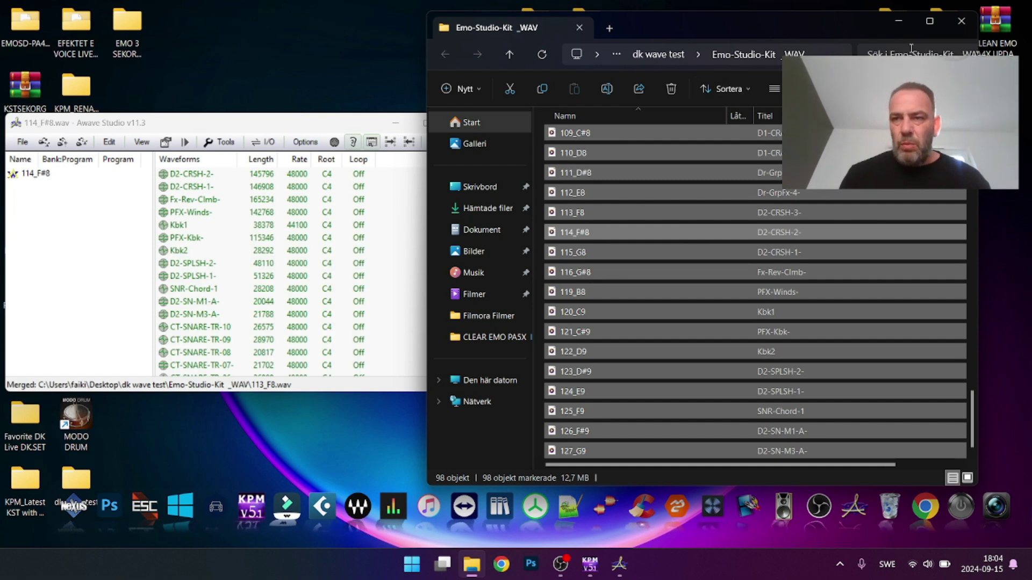
Close the collection properties dialog and maximize the Awave Studio window.
{"action": "left_click", "coordinate": [898, 21]}
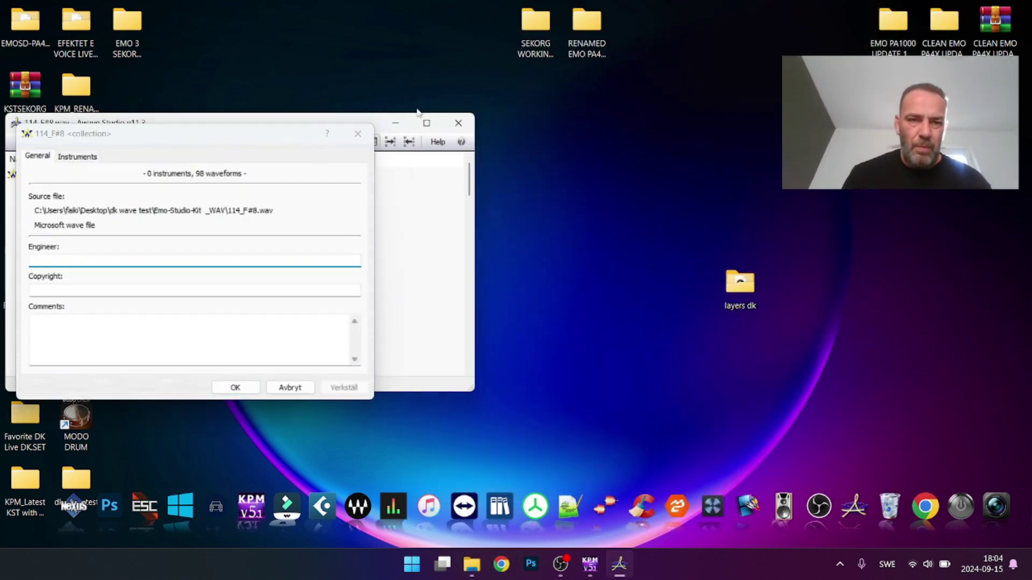
{"action": "left_click", "coordinate": [354, 135]}
{"action": "left_click", "coordinate": [355, 141]}
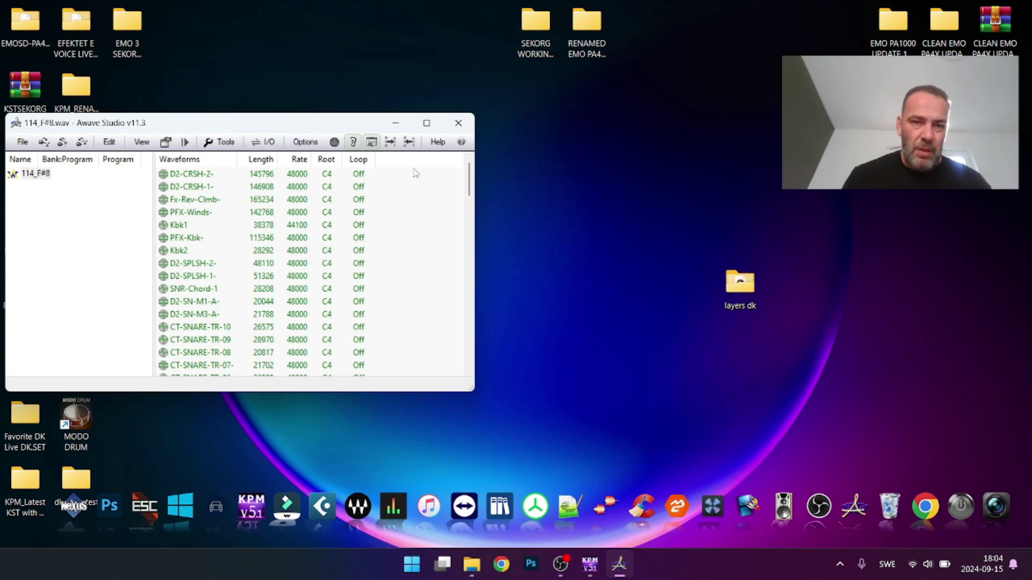
{"action": "left_click", "coordinate": [428, 123]}
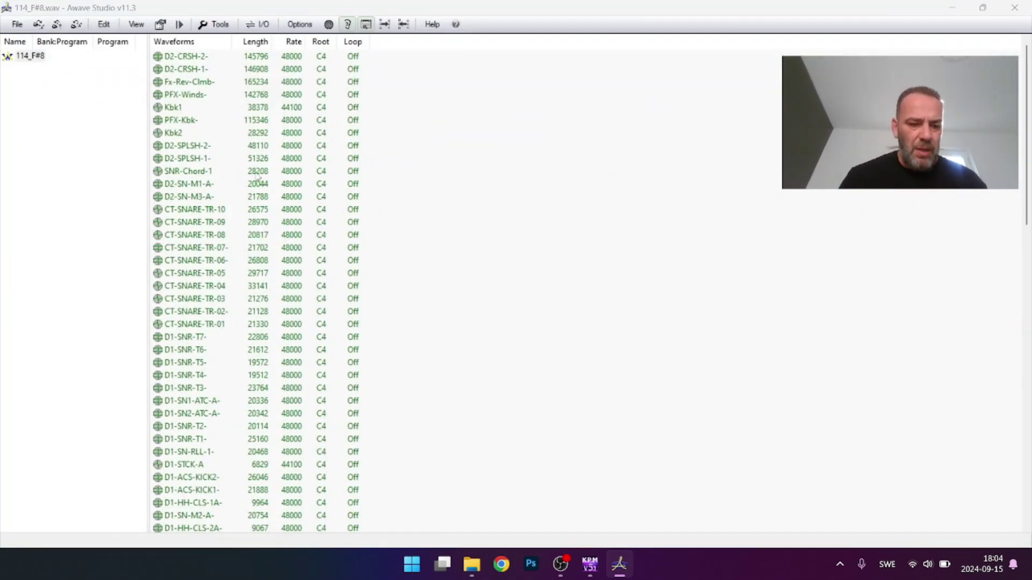
Rename all waveforms from their file names (e.g. 114_F#8, 115_G8) using the audio processing wizard.
{"action": "double_click", "coordinate": [257, 176]}
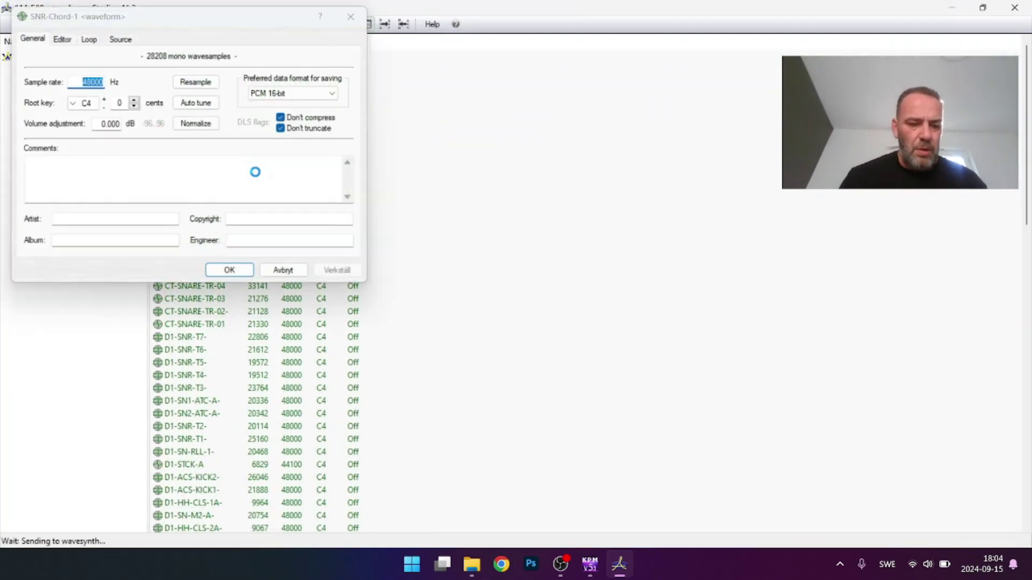
{"action": "left_click", "coordinate": [352, 17]}
{"action": "key", "text": "ctrl+a"}
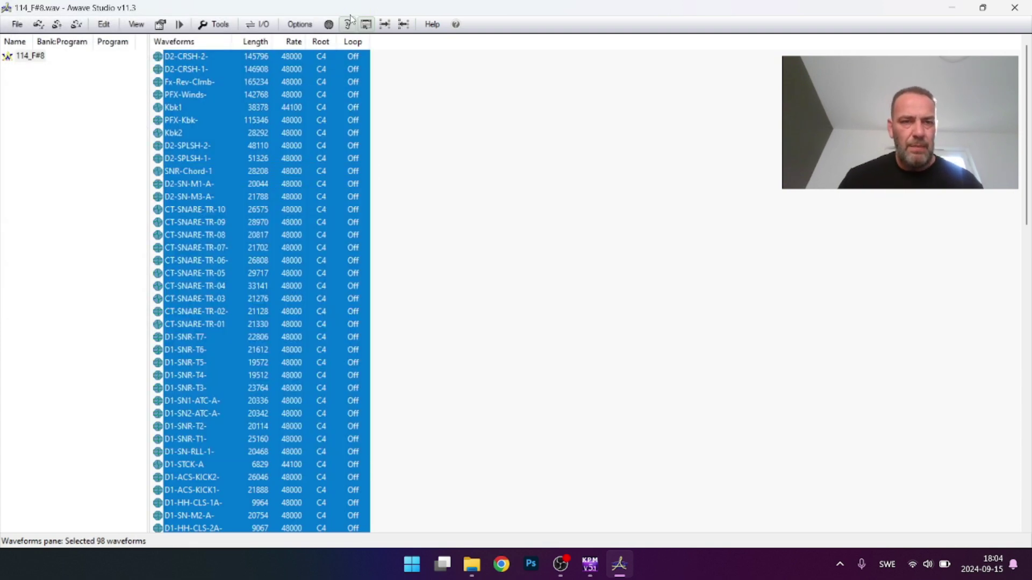
{"action": "left_click", "coordinate": [211, 25]}
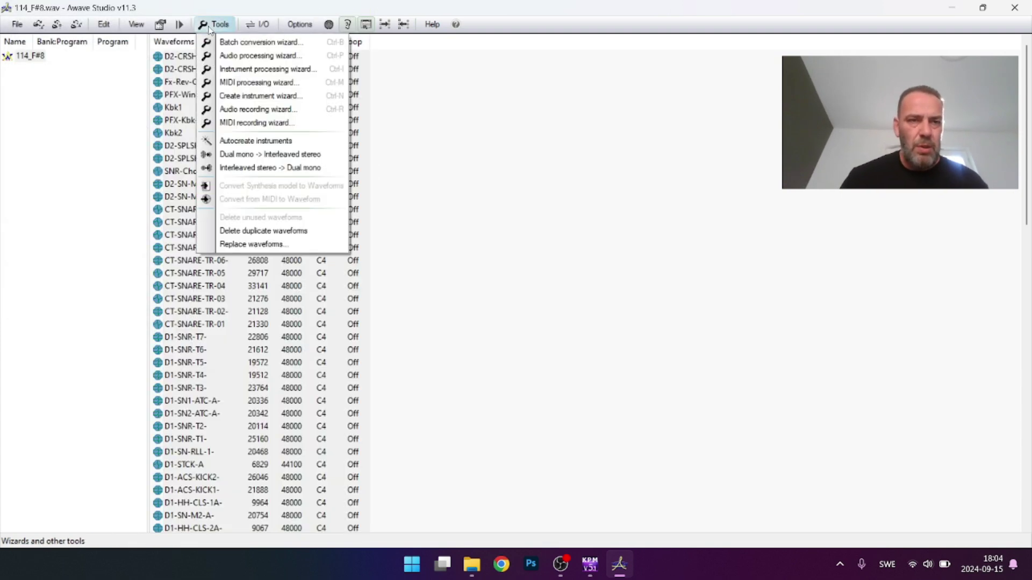
{"action": "left_click", "coordinate": [229, 56]}
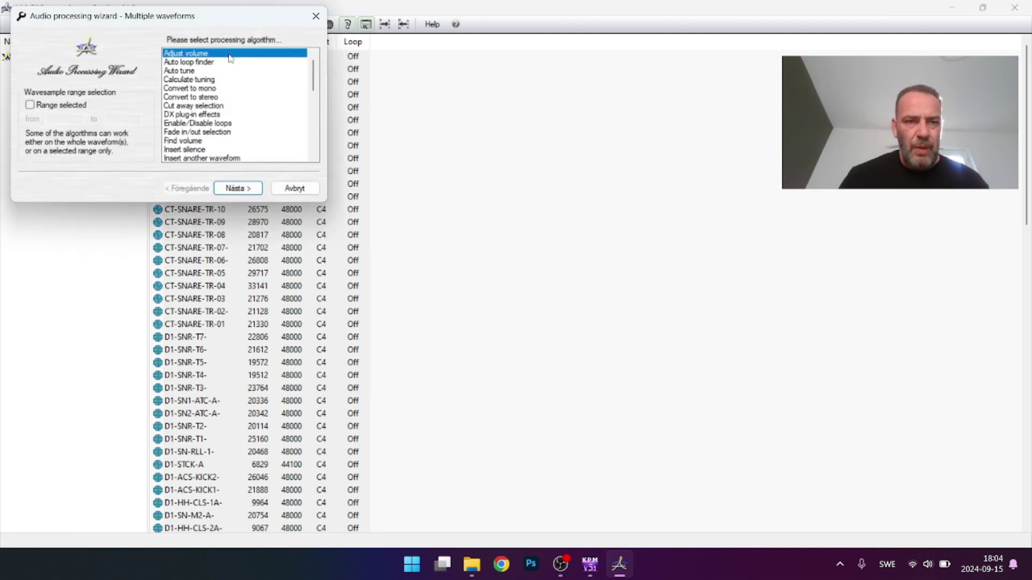
{"action": "left_click_drag", "start_coordinate": [317, 83], "coordinate": [321, 140]}
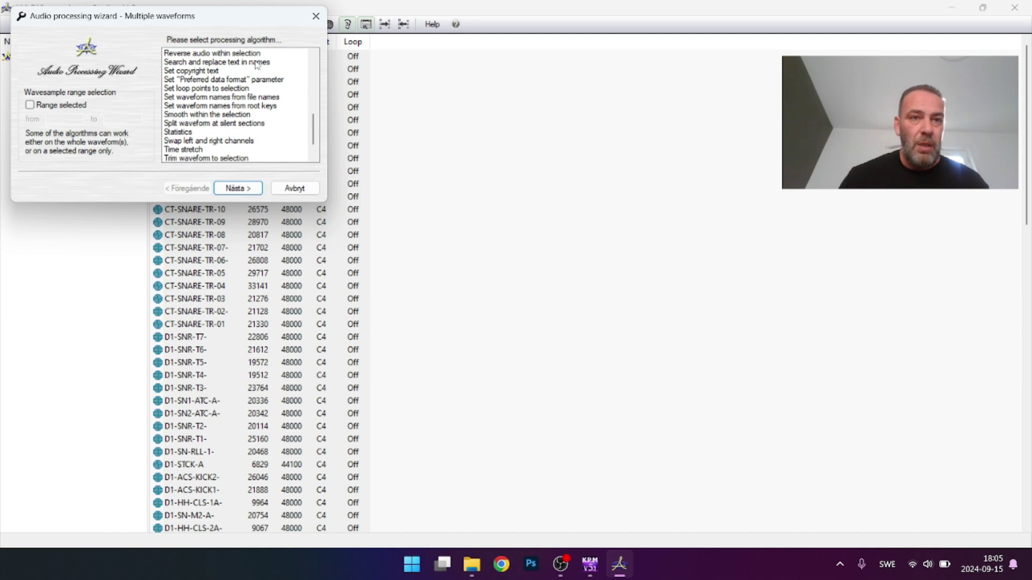
{"action": "left_click_drag", "start_coordinate": [248, 18], "coordinate": [695, 84]}
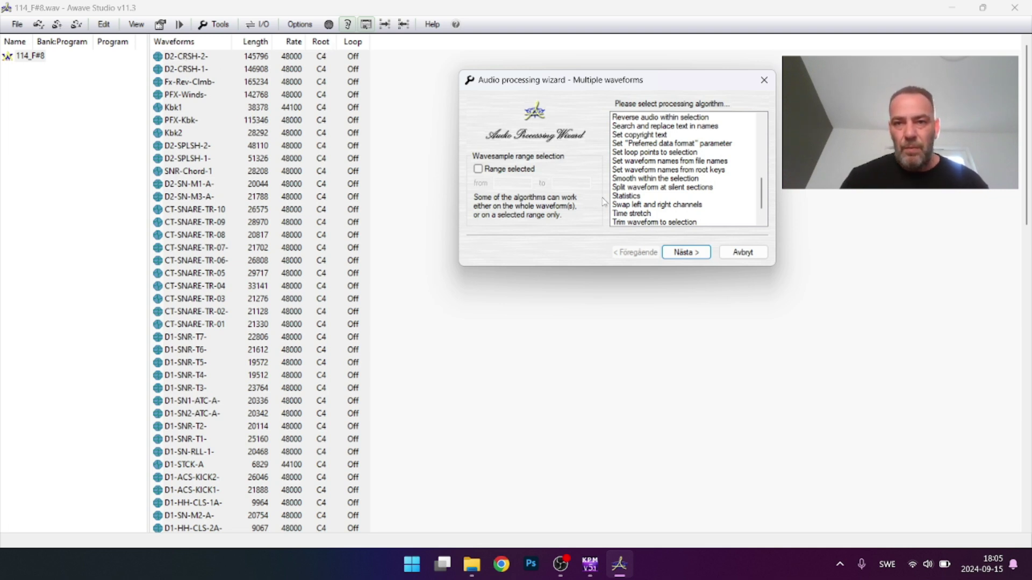
{"action": "left_click", "coordinate": [649, 161]}
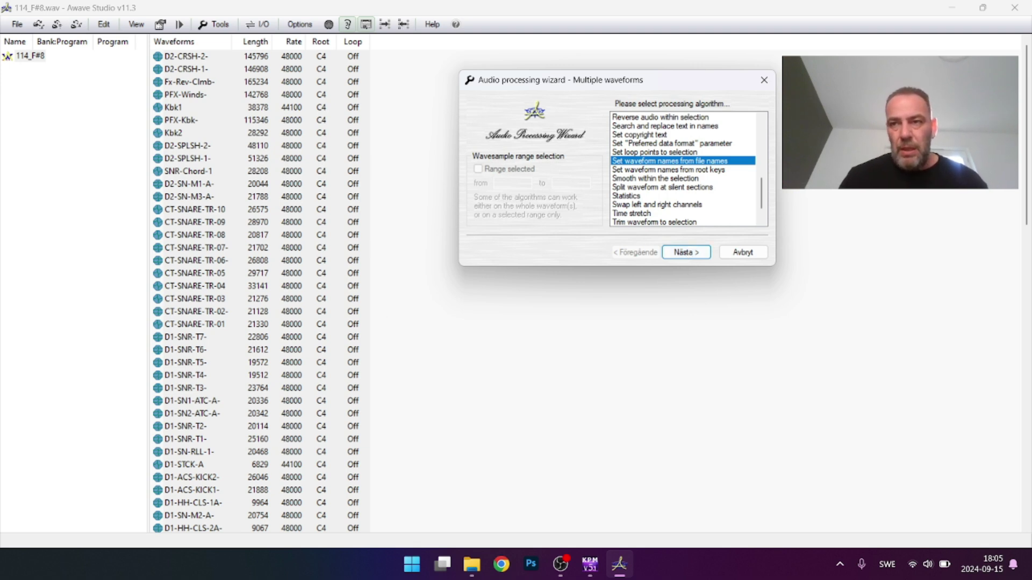
{"action": "left_click", "coordinate": [696, 253]}
{"action": "left_click", "coordinate": [696, 253]}
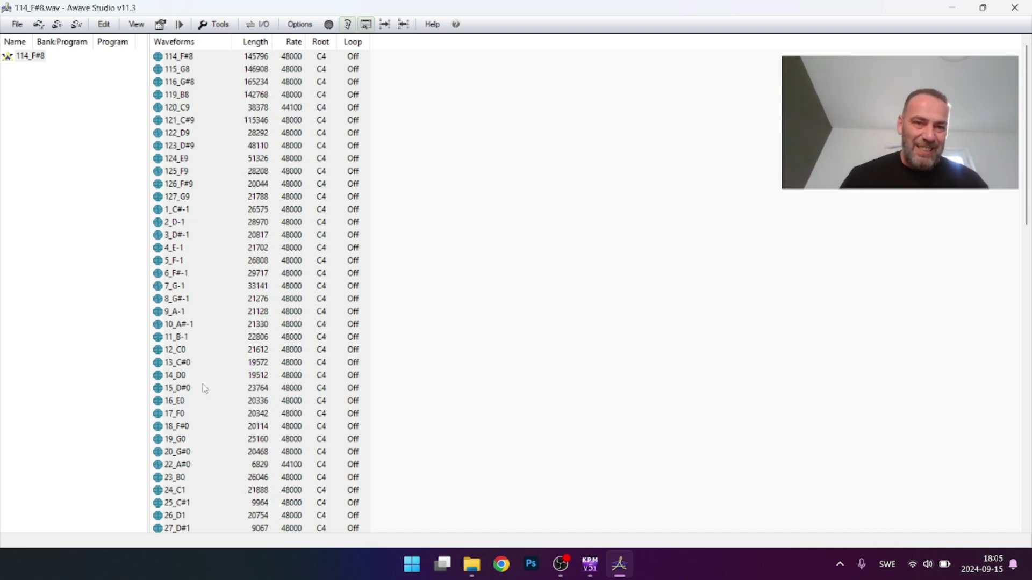
Run the audio processing wizard to parse root keys from waveform names, setting 89 roots.
{"action": "scroll", "coordinate": [204, 192], "scroll_direction": "down", "scroll_amount": 18}
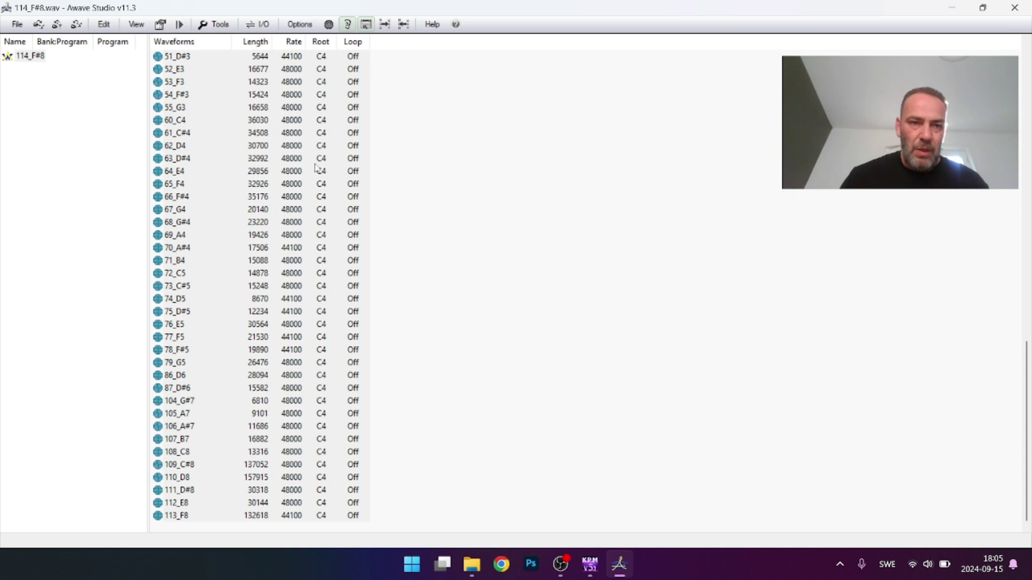
{"action": "scroll", "coordinate": [316, 168], "scroll_direction": "up", "scroll_amount": 15}
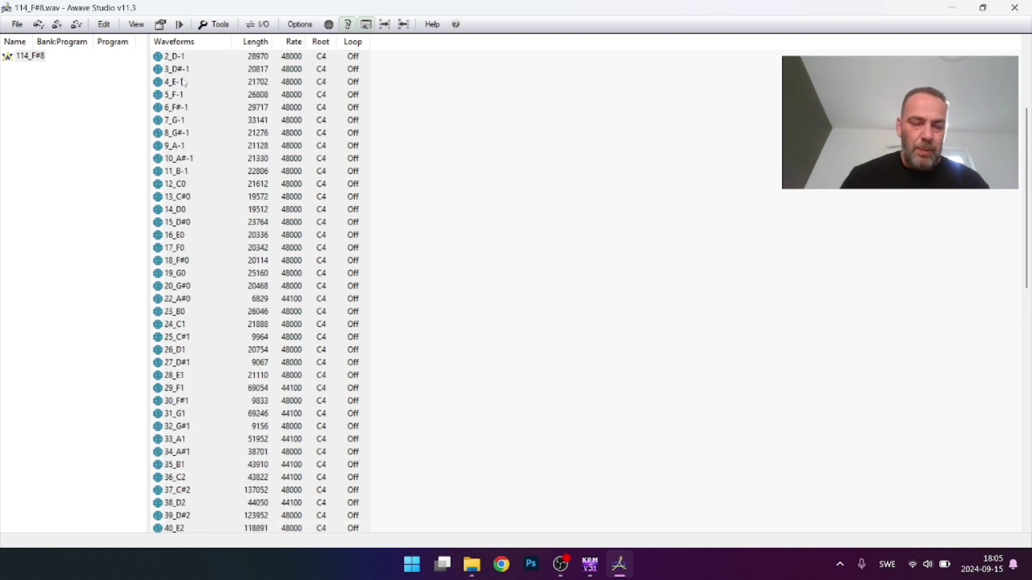
{"action": "scroll", "coordinate": [183, 82], "scroll_direction": "up", "scroll_amount": 4}
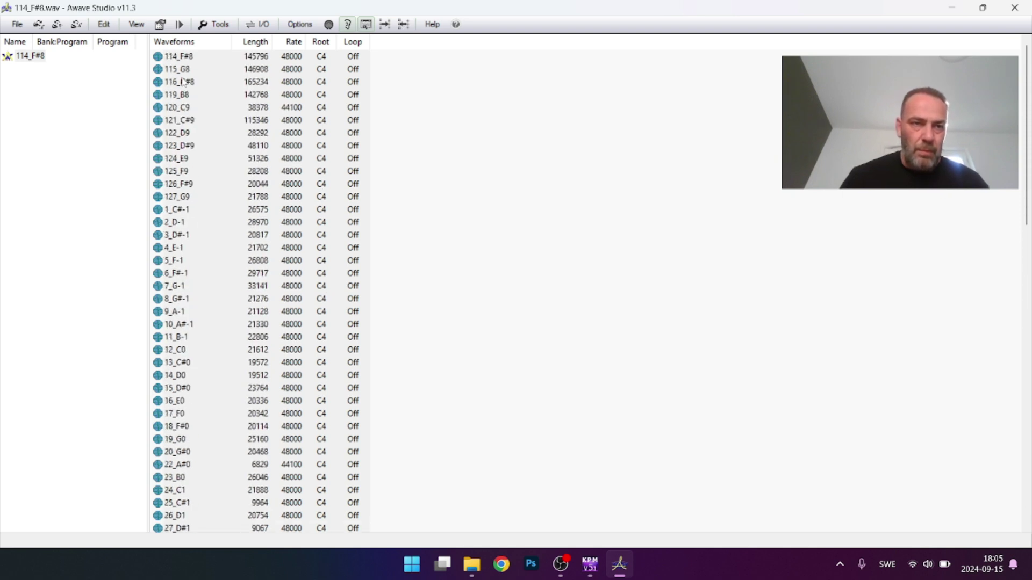
{"action": "left_click", "coordinate": [221, 24]}
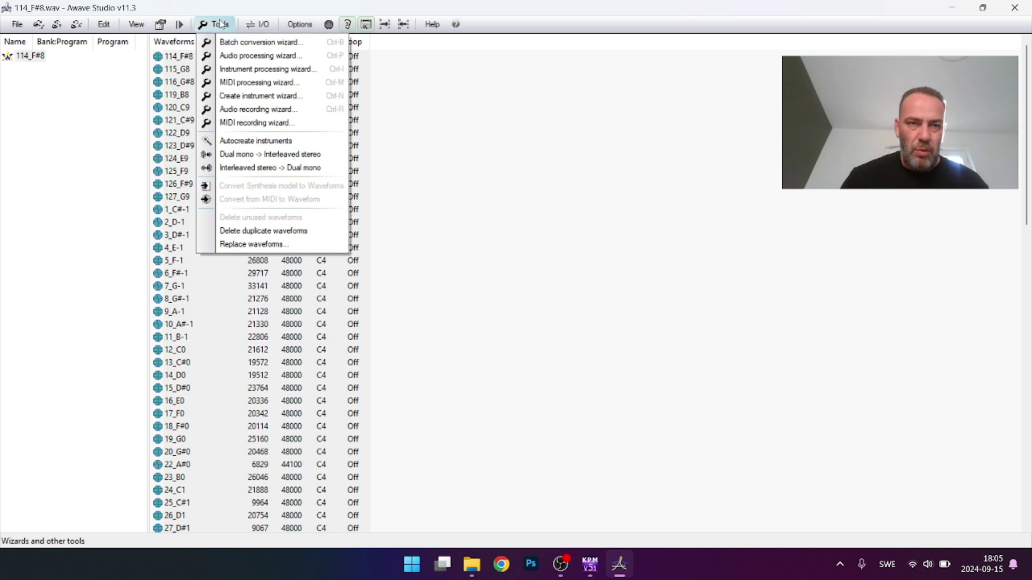
{"action": "left_click", "coordinate": [236, 56]}
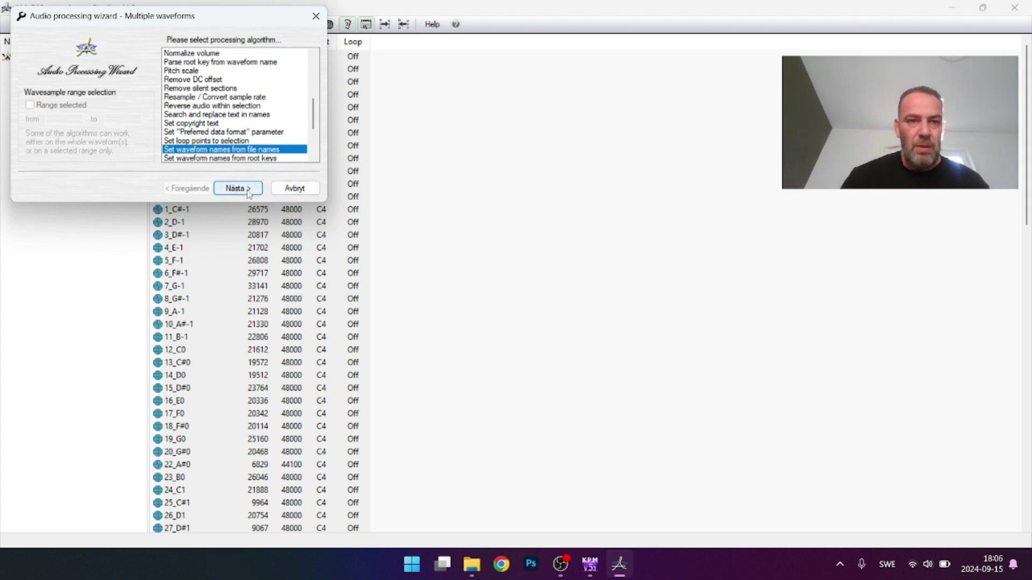
{"action": "left_click", "coordinate": [248, 64]}
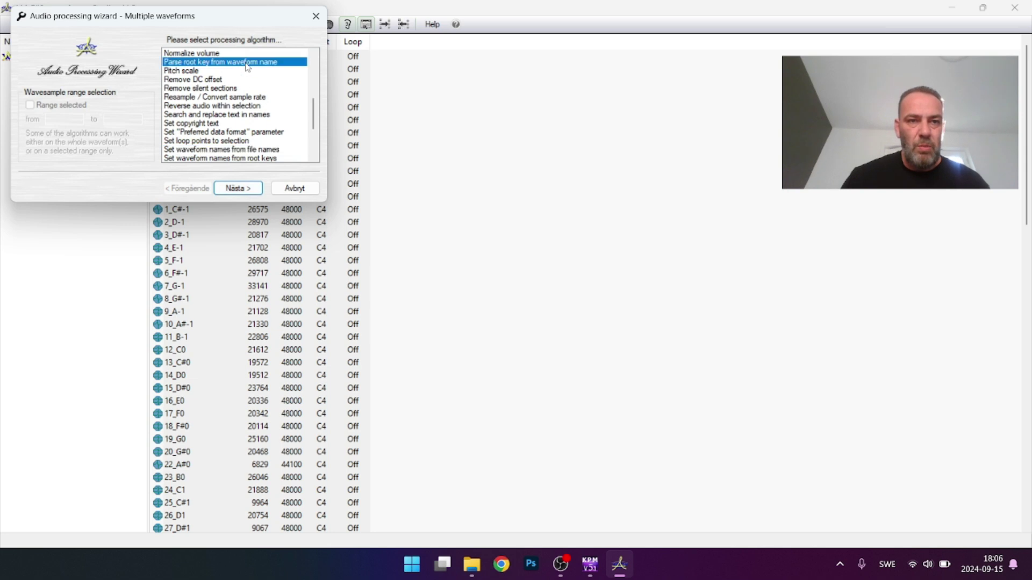
{"action": "left_click", "coordinate": [238, 188]}
{"action": "left_click", "coordinate": [238, 188]}
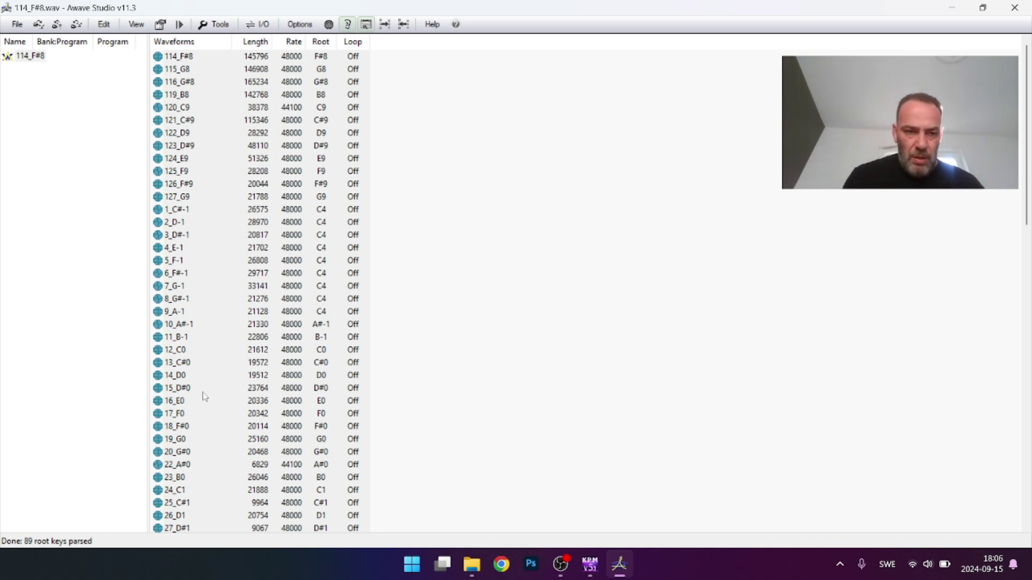
{"action": "scroll", "coordinate": [275, 370], "scroll_direction": "down", "scroll_amount": 17}
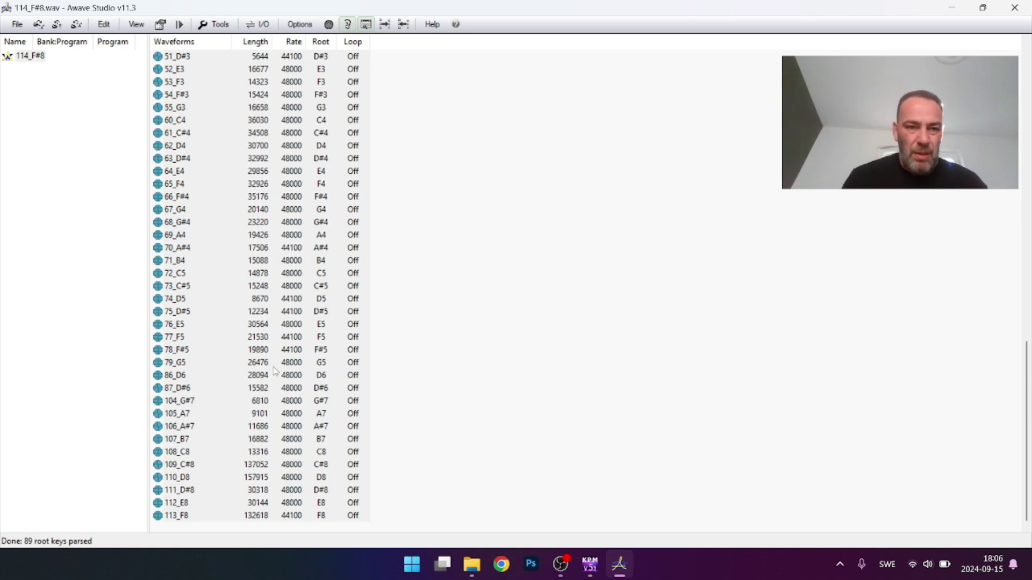
{"action": "scroll", "coordinate": [207, 165], "scroll_direction": "up", "scroll_amount": 9}
{"action": "scroll", "coordinate": [207, 165], "scroll_direction": "up", "scroll_amount": 11}
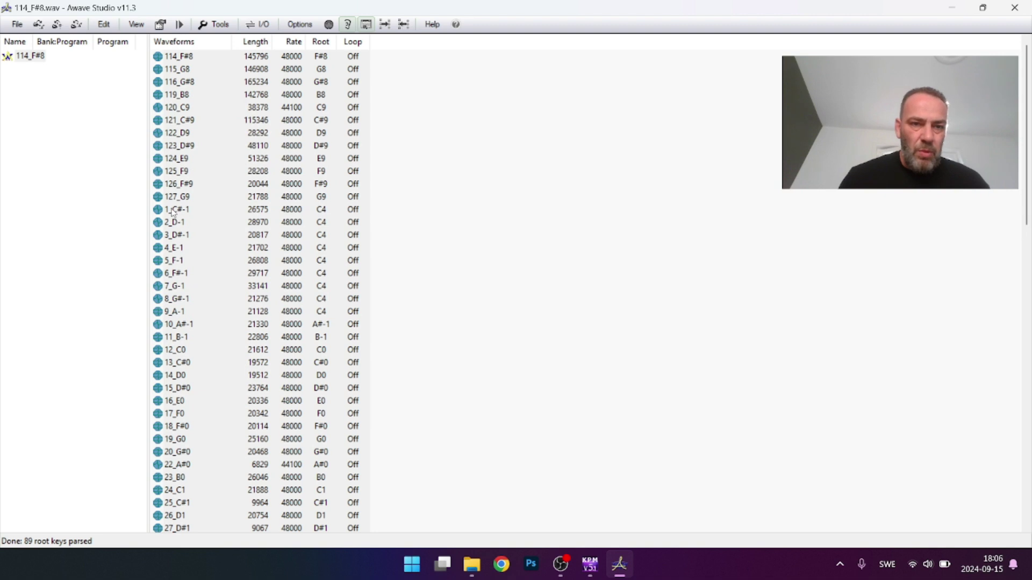
{"action": "double_click", "coordinate": [172, 212]}
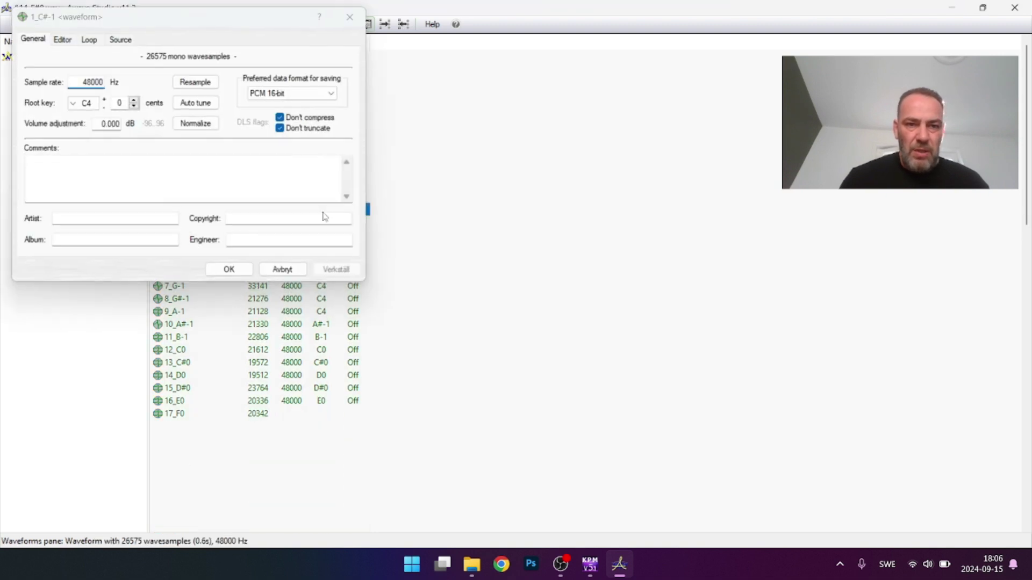
{"action": "left_click", "coordinate": [285, 272]}
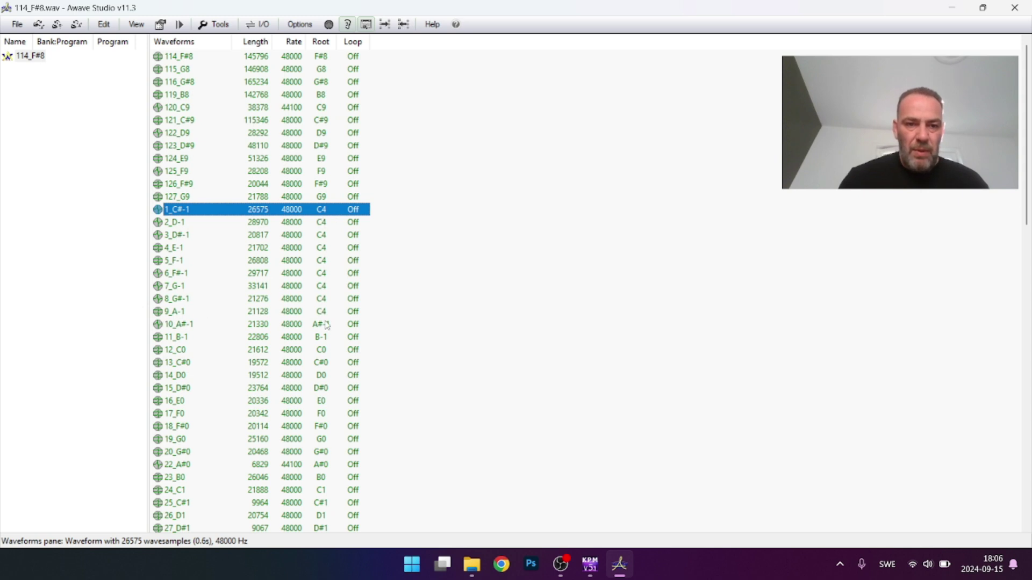
{"action": "double_click", "coordinate": [173, 326]}
{"action": "left_click", "coordinate": [285, 272]}
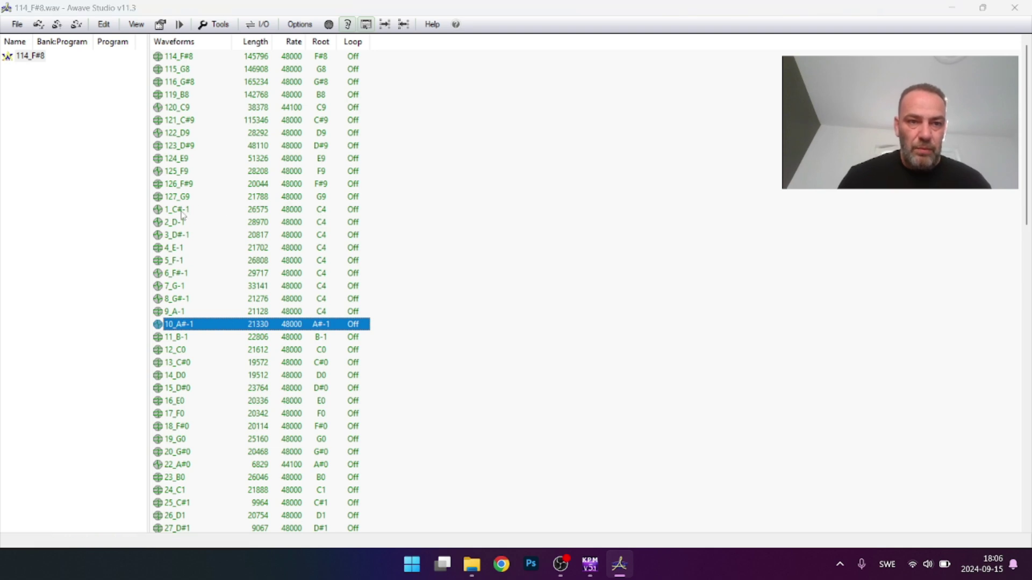
{"action": "double_click", "coordinate": [272, 209]}
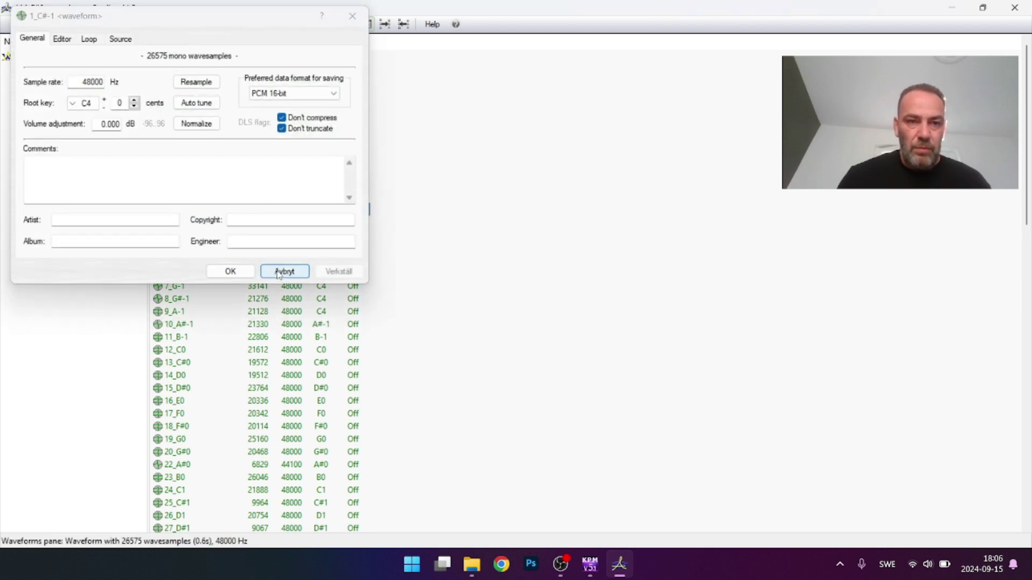
{"action": "left_click", "coordinate": [284, 272]}
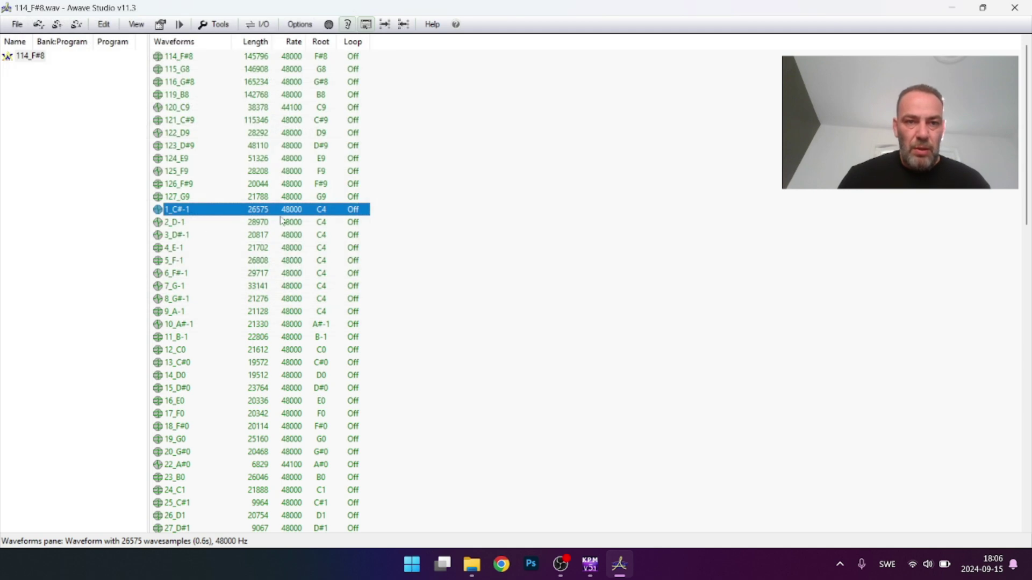
Set waveform 1_C#-1's root key to C#-1.
{"action": "double_click", "coordinate": [217, 212]}
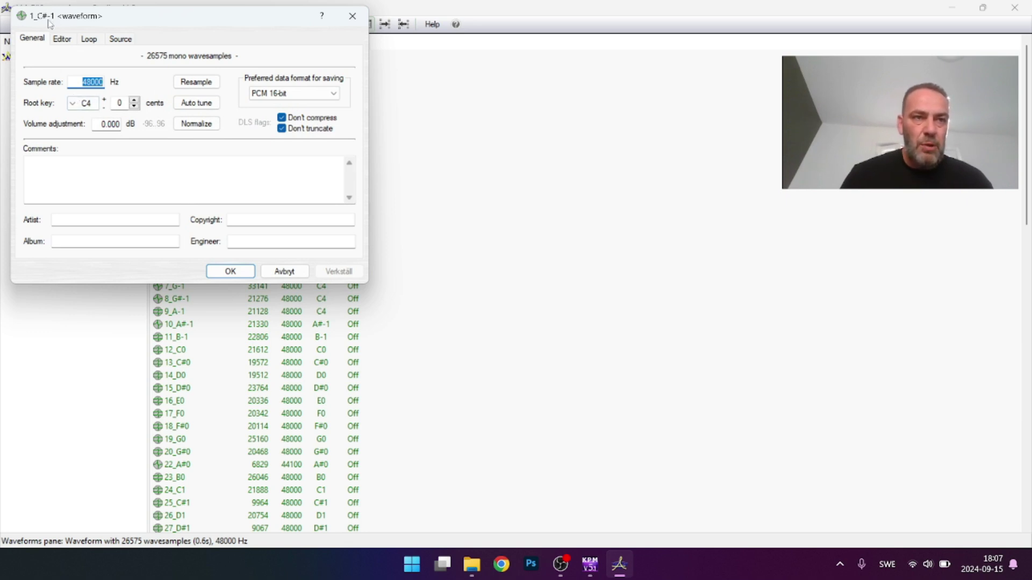
{"action": "left_click", "coordinate": [78, 105]}
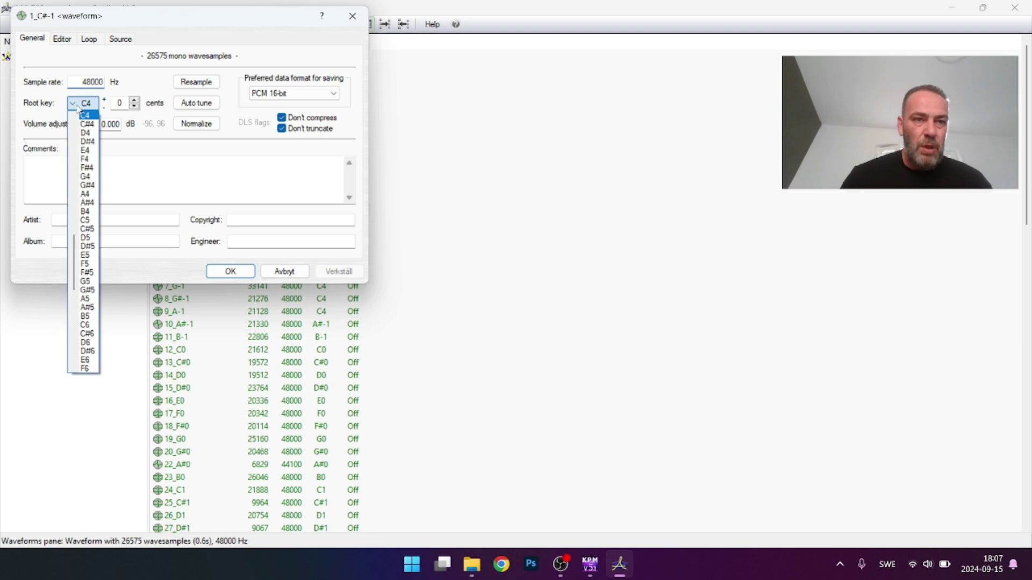
{"action": "left_click_drag", "start_coordinate": [76, 248], "coordinate": [76, 134]}
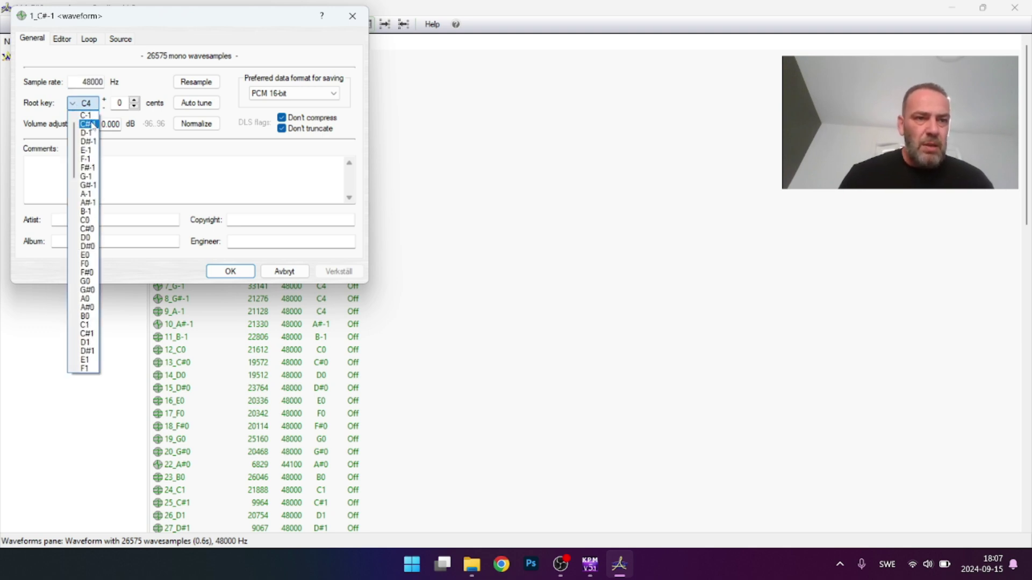
{"action": "left_click", "coordinate": [90, 124]}
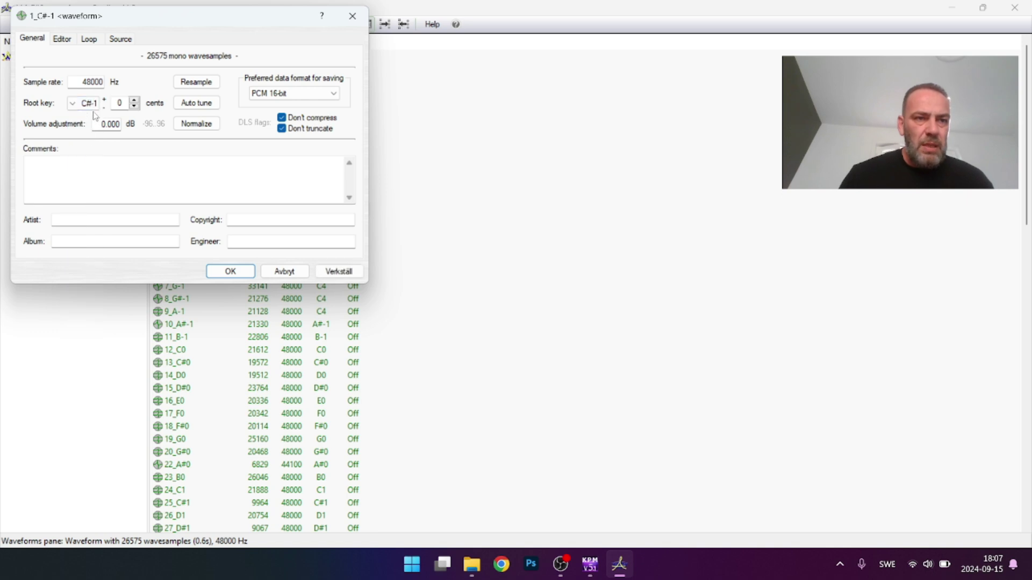
{"action": "left_click", "coordinate": [230, 272]}
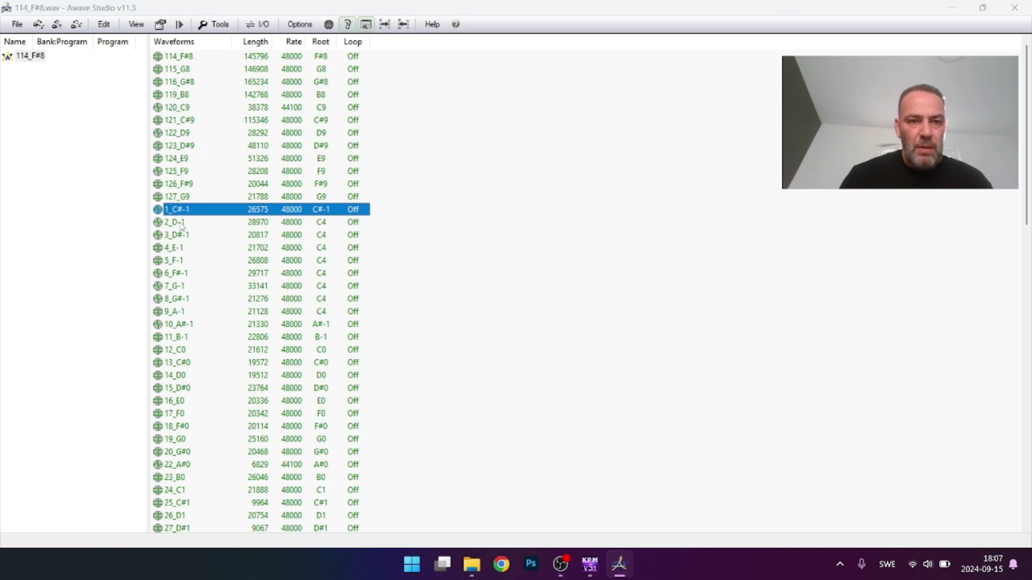
Set waveform 2_D-1's root key to D-1.
{"action": "double_click", "coordinate": [180, 223]}
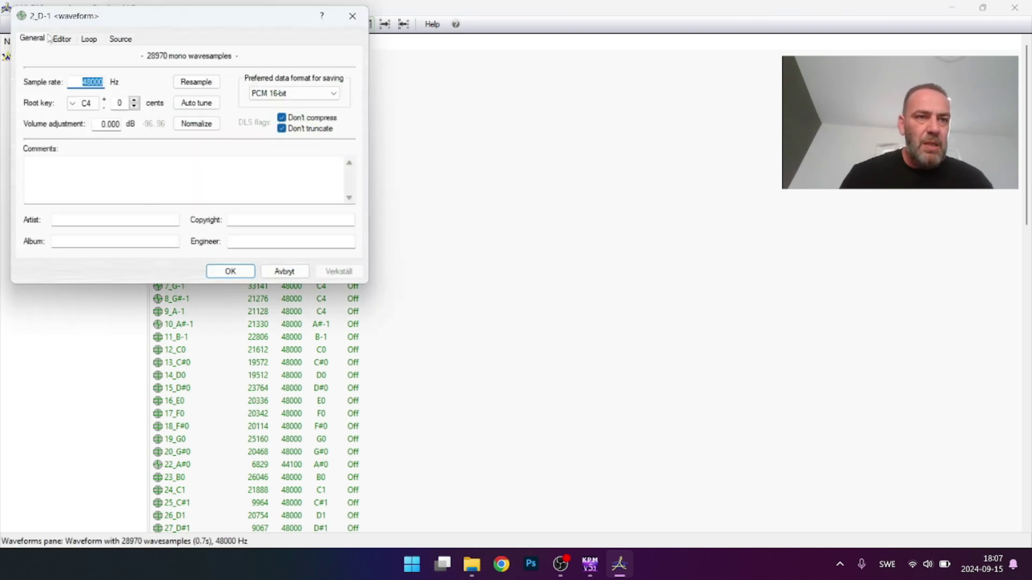
{"action": "left_click", "coordinate": [75, 102]}
{"action": "scroll", "coordinate": [76, 137], "scroll_direction": "up", "scroll_amount": 5}
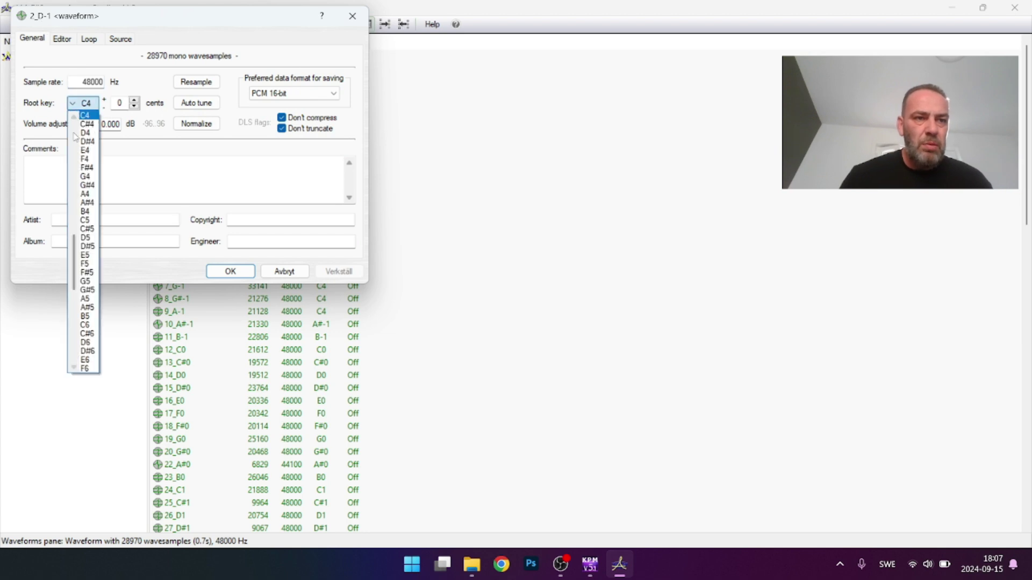
{"action": "scroll", "coordinate": [76, 132], "scroll_direction": "up", "scroll_amount": 10}
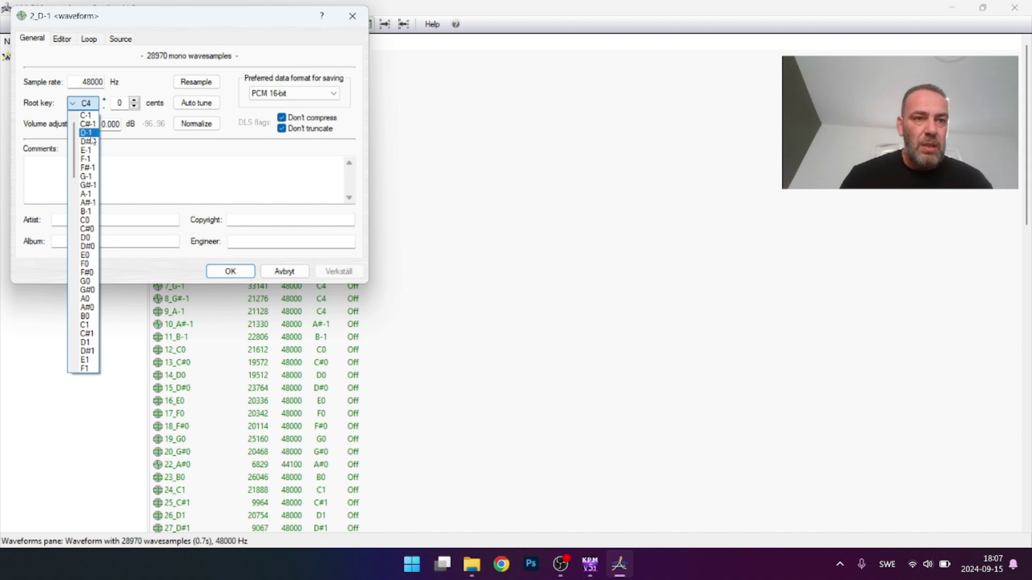
{"action": "left_click", "coordinate": [92, 134]}
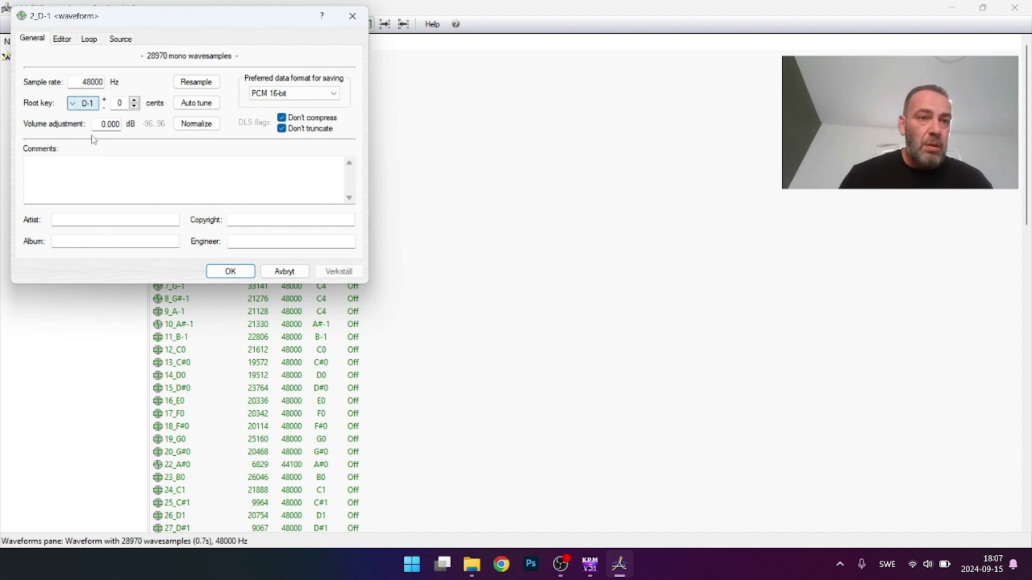
{"action": "left_click", "coordinate": [230, 272]}
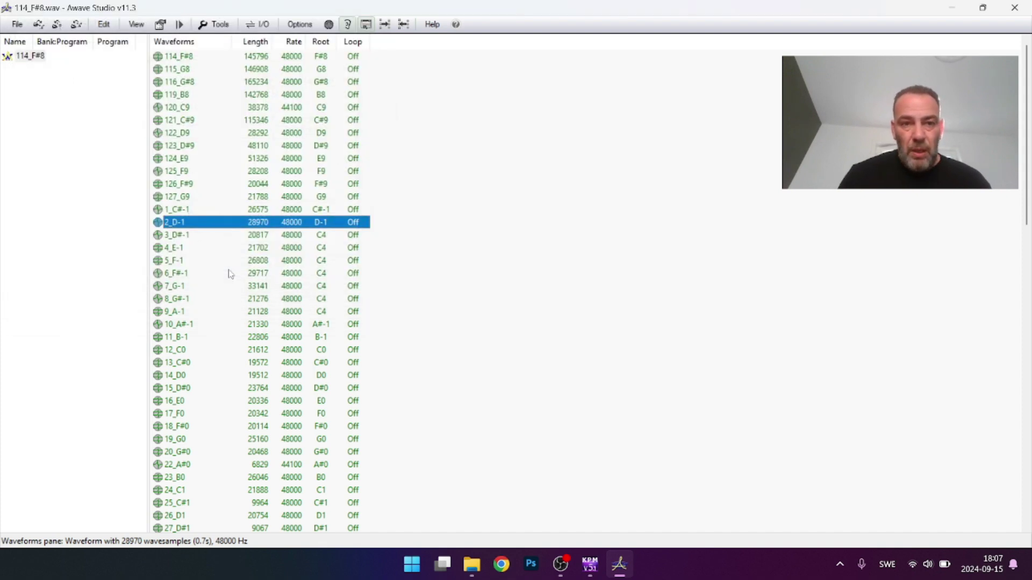
Set root keys of 3_D#-1 to D#-1 and 4_E-1 to E-1.
{"action": "double_click", "coordinate": [178, 235]}
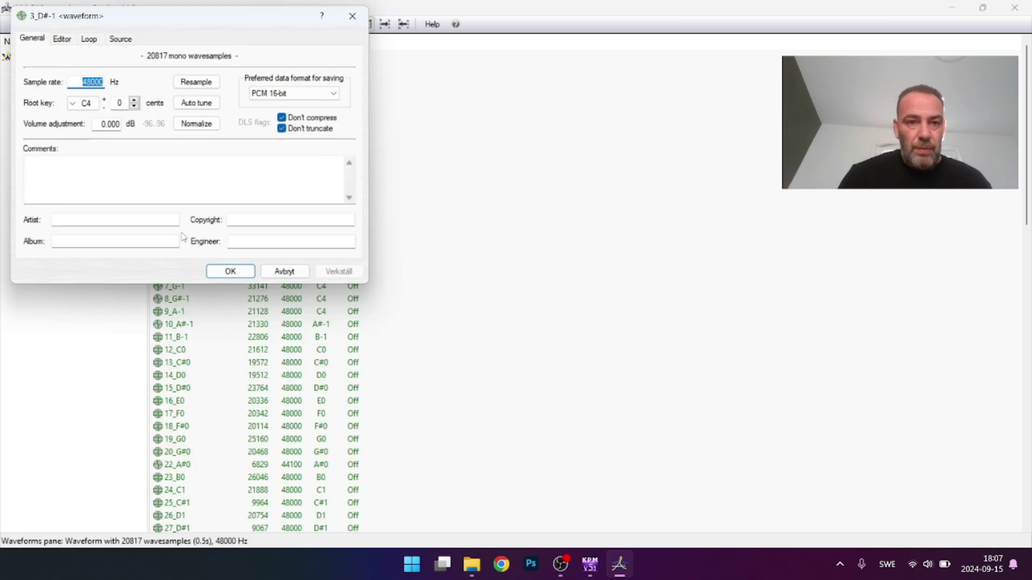
{"action": "left_click", "coordinate": [72, 103]}
{"action": "scroll", "coordinate": [71, 135], "scroll_direction": "up", "scroll_amount": 15}
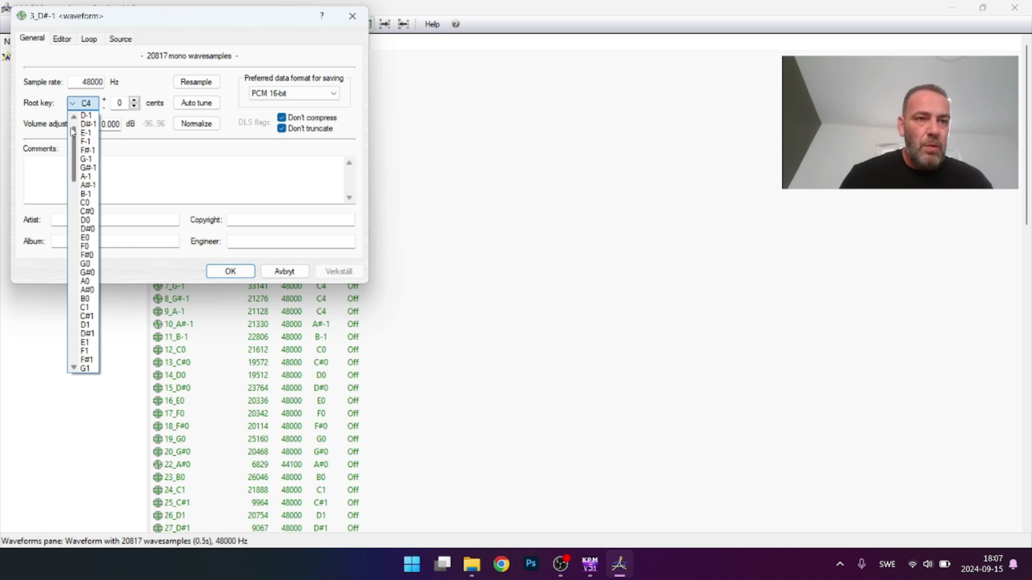
{"action": "left_click", "coordinate": [86, 131]}
{"action": "left_click", "coordinate": [221, 271]}
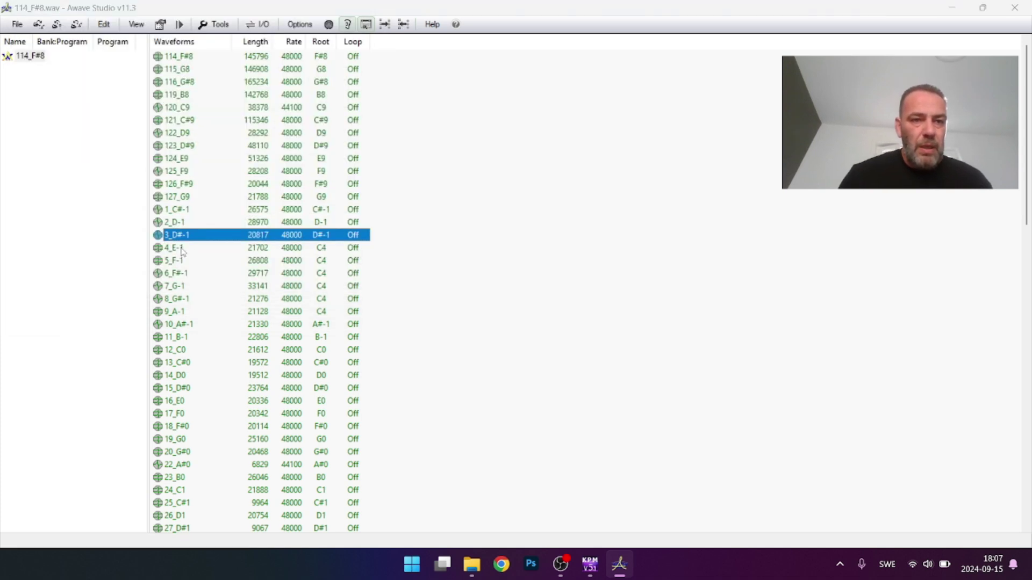
{"action": "double_click", "coordinate": [182, 250]}
{"action": "left_click", "coordinate": [79, 107]}
{"action": "scroll", "coordinate": [71, 119], "scroll_direction": "up", "scroll_amount": 20}
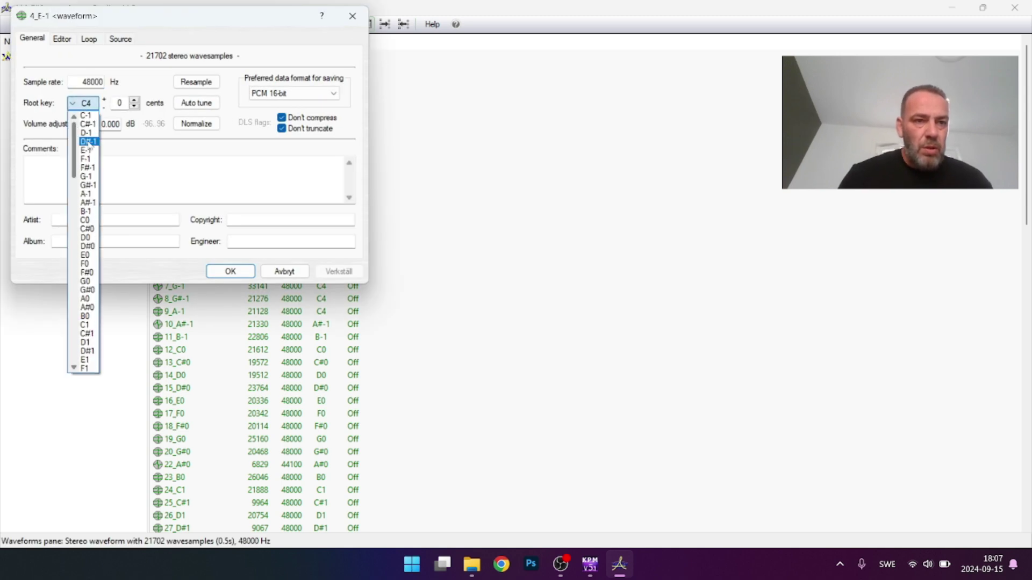
{"action": "left_click", "coordinate": [88, 150]}
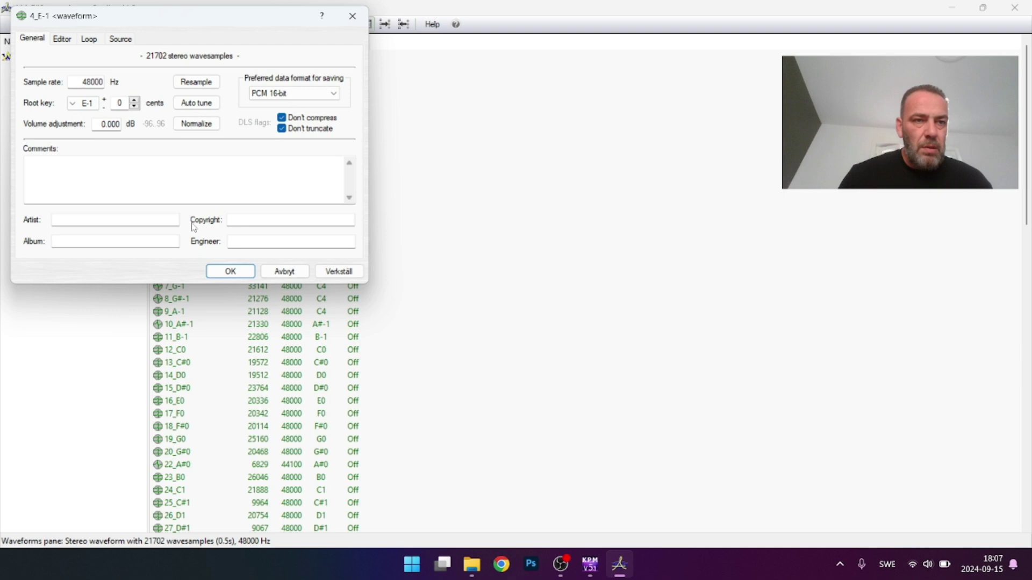
{"action": "left_click", "coordinate": [230, 272]}
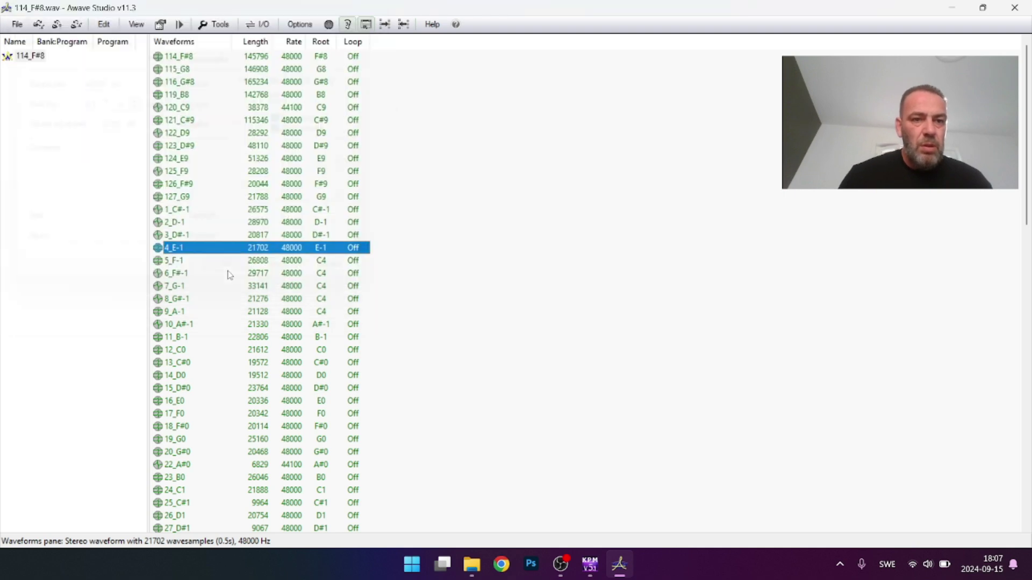
Set root keys of 5_F-1 to F-1 and 6_F#-1 to F#-1.
{"action": "double_click", "coordinate": [182, 263]}
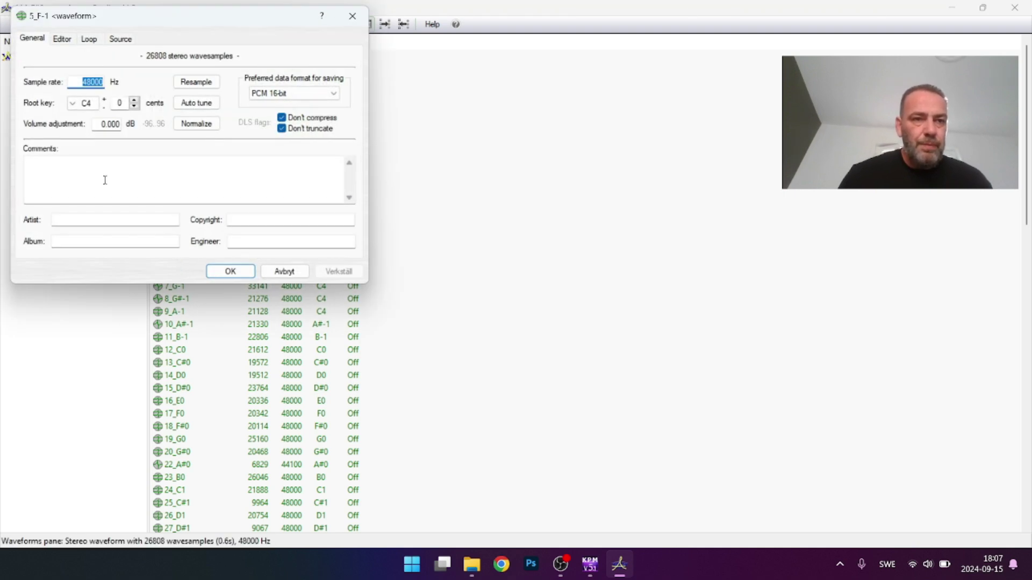
{"action": "left_click", "coordinate": [85, 103]}
{"action": "scroll", "coordinate": [76, 130], "scroll_direction": "up", "scroll_amount": 20}
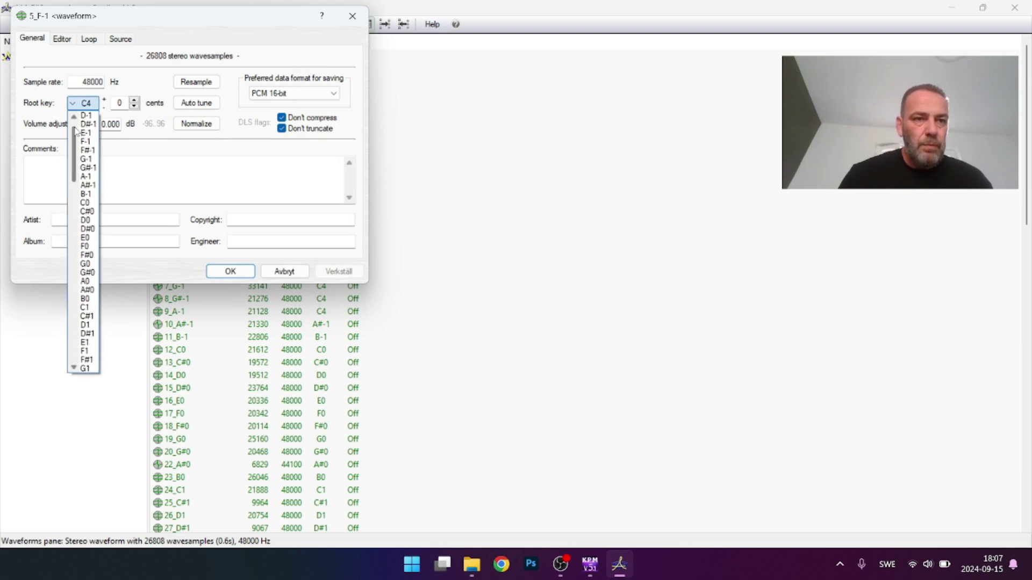
{"action": "left_click", "coordinate": [86, 144]}
{"action": "left_click", "coordinate": [224, 265]}
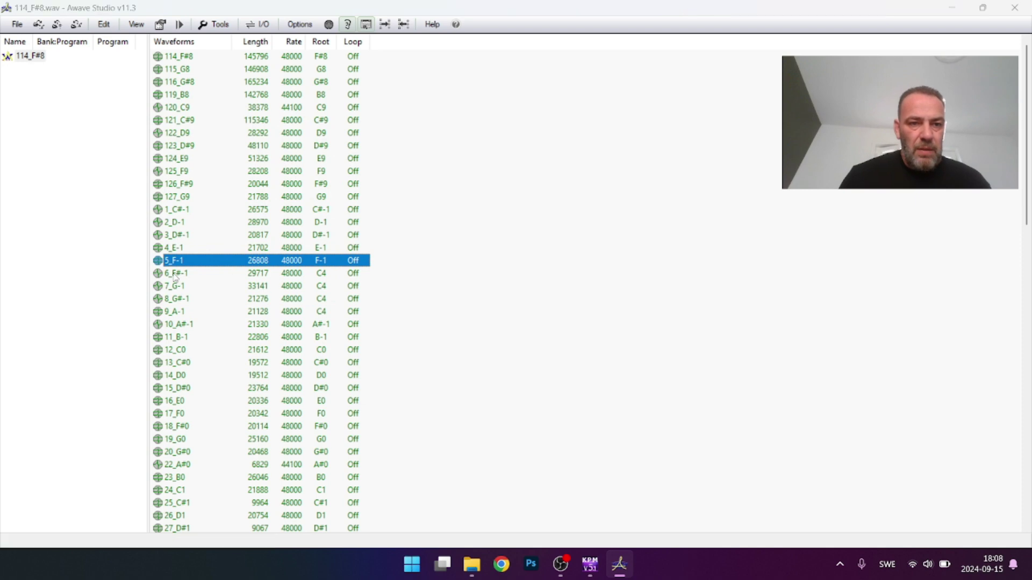
{"action": "double_click", "coordinate": [175, 274]}
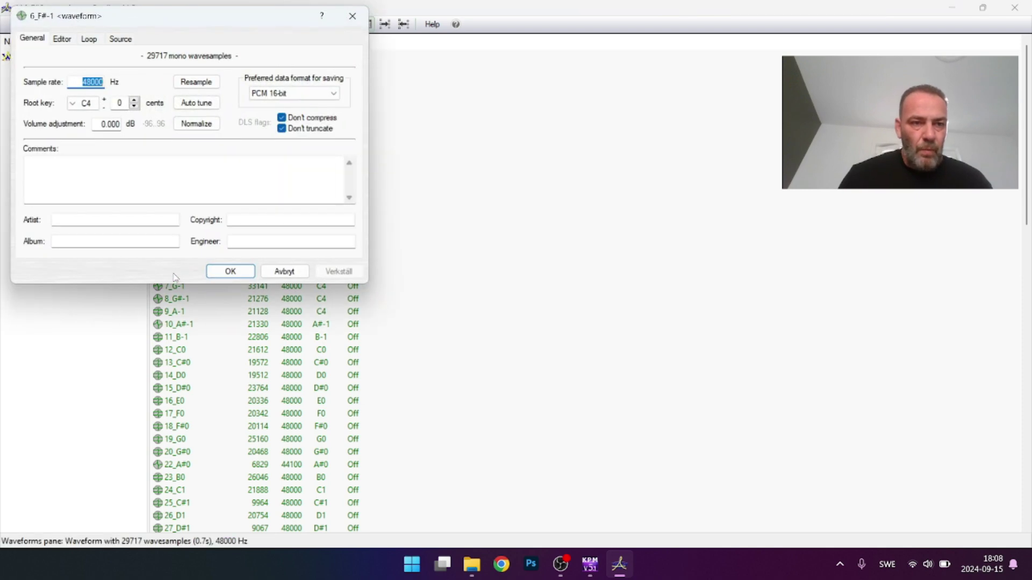
{"action": "left_click", "coordinate": [78, 103]}
{"action": "scroll", "coordinate": [74, 133], "scroll_direction": "up", "scroll_amount": 15}
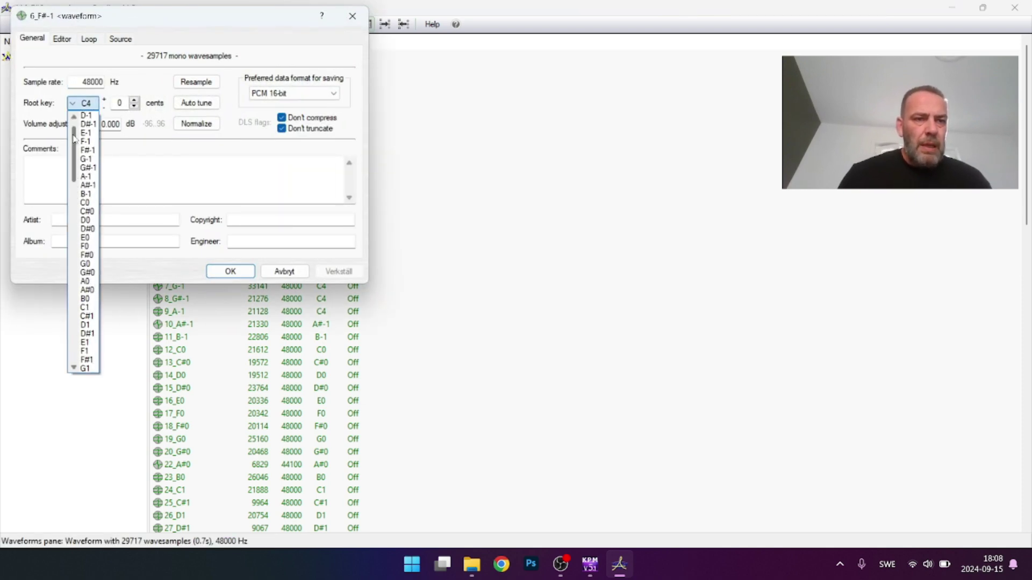
{"action": "left_click", "coordinate": [89, 150]}
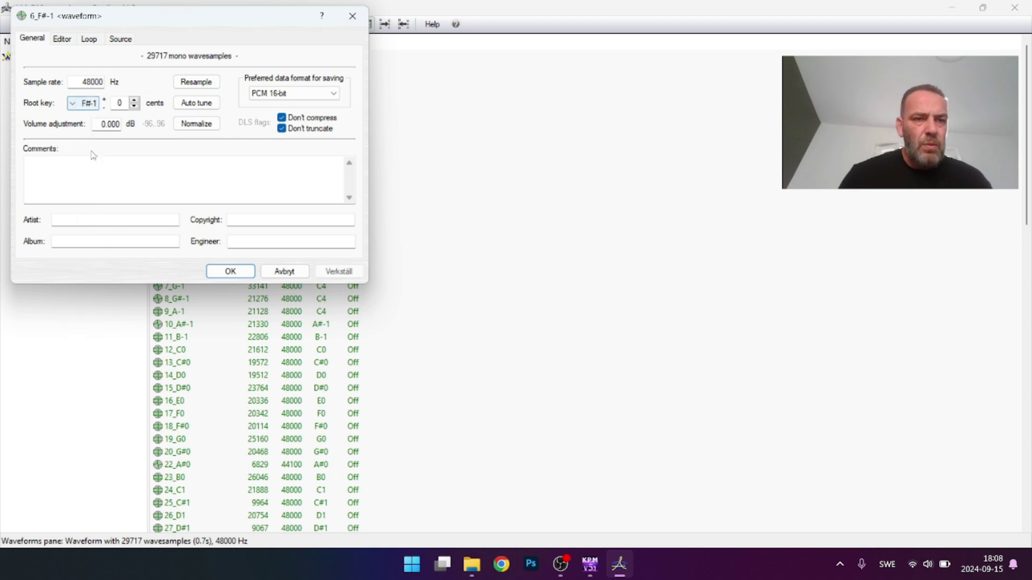
{"action": "left_click", "coordinate": [221, 273]}
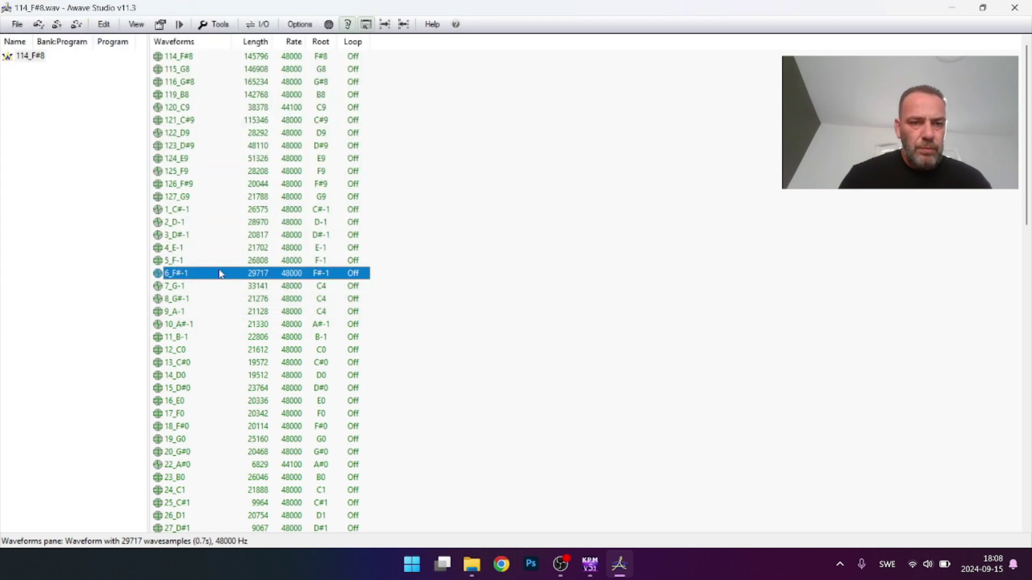
Set root keys of 7_G-1 to G-1 and 8_G#-1 to G#-1.
{"action": "double_click", "coordinate": [179, 288]}
{"action": "left_click", "coordinate": [76, 103]}
{"action": "scroll", "coordinate": [88, 161], "scroll_direction": "up", "scroll_amount": 15}
{"action": "left_click", "coordinate": [92, 157]}
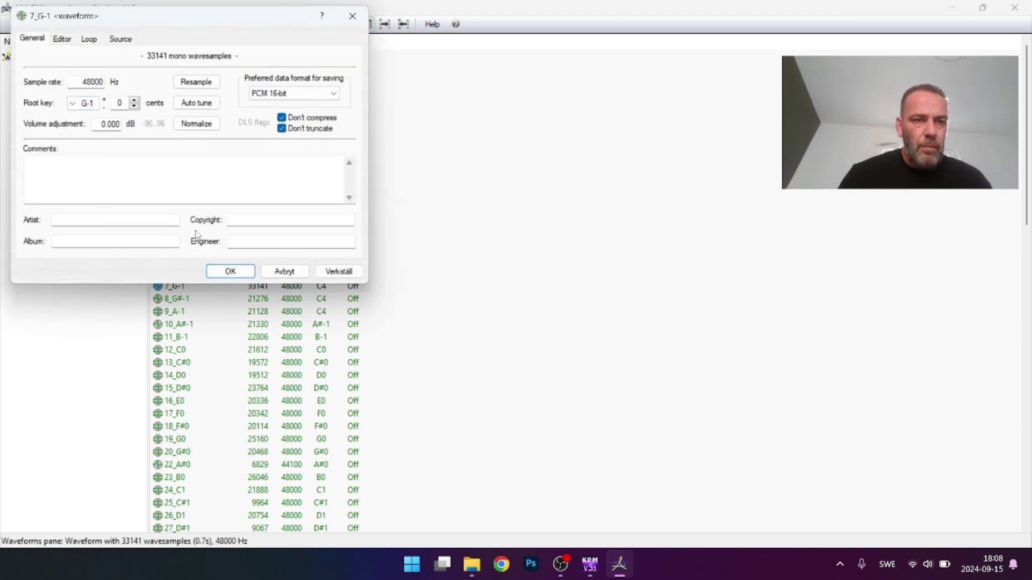
{"action": "left_click", "coordinate": [217, 272]}
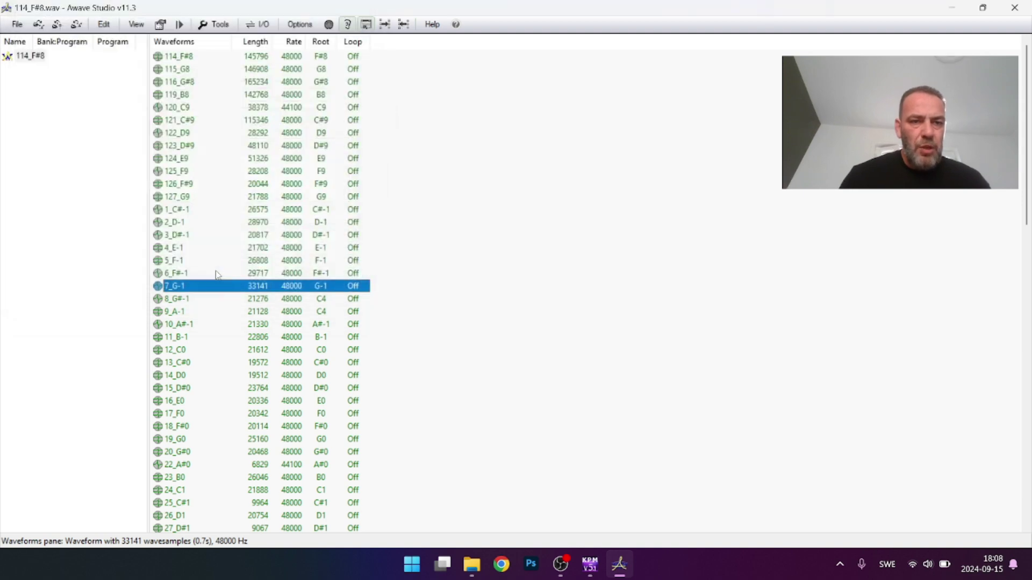
{"action": "double_click", "coordinate": [183, 299]}
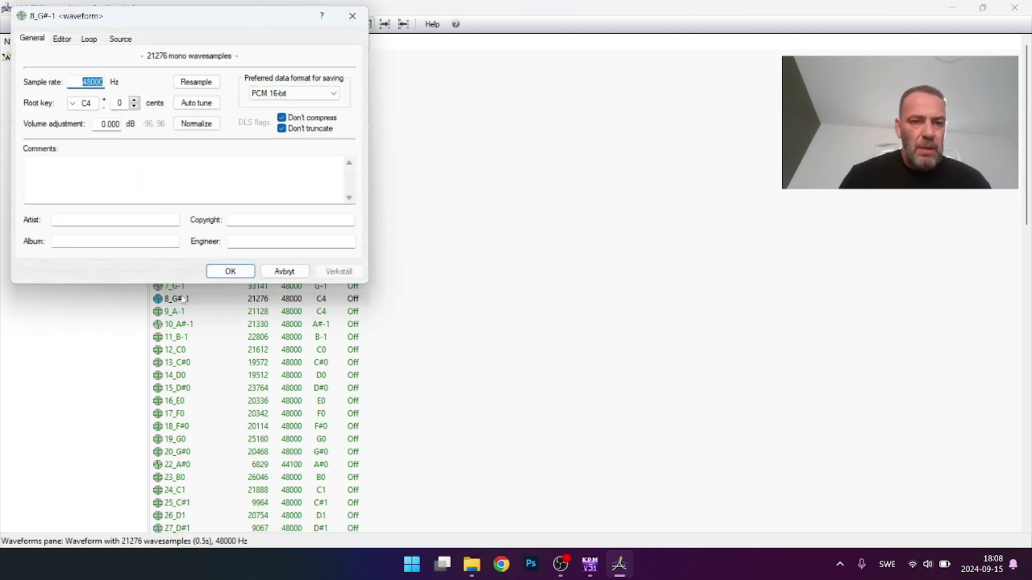
{"action": "left_click", "coordinate": [76, 104]}
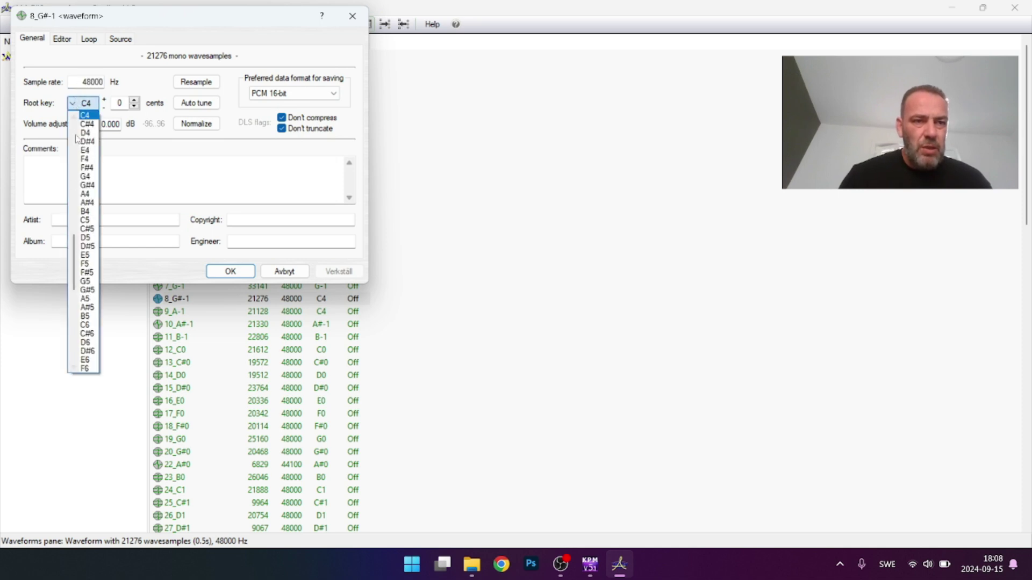
{"action": "scroll", "coordinate": [76, 130], "scroll_direction": "up", "scroll_amount": 10}
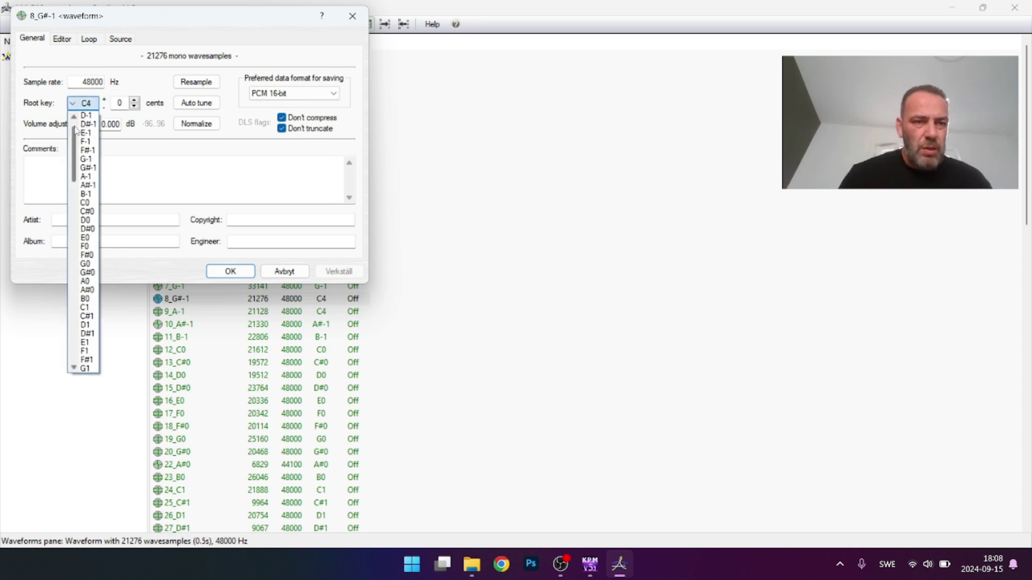
{"action": "left_click", "coordinate": [89, 168]}
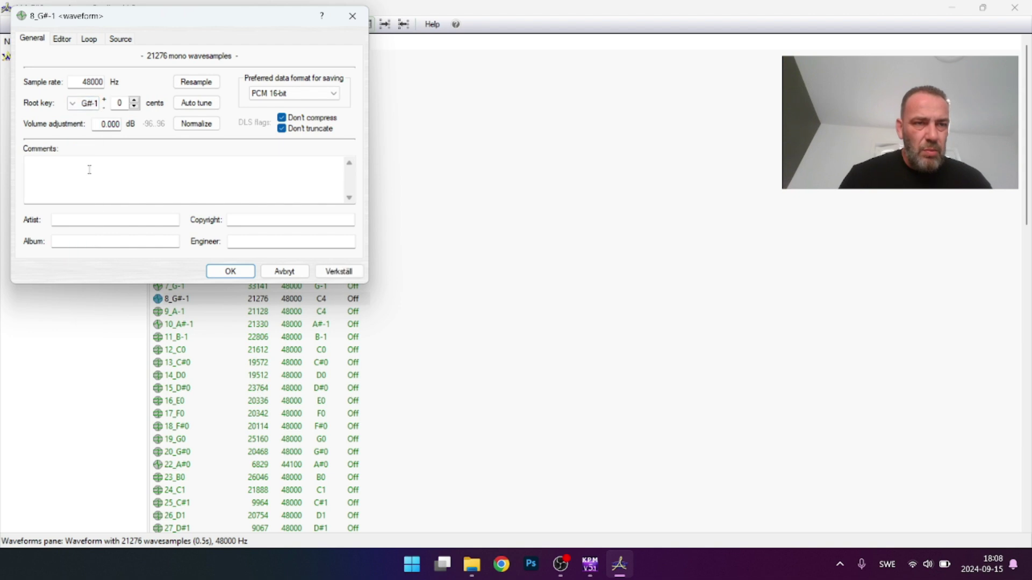
{"action": "left_click", "coordinate": [227, 272]}
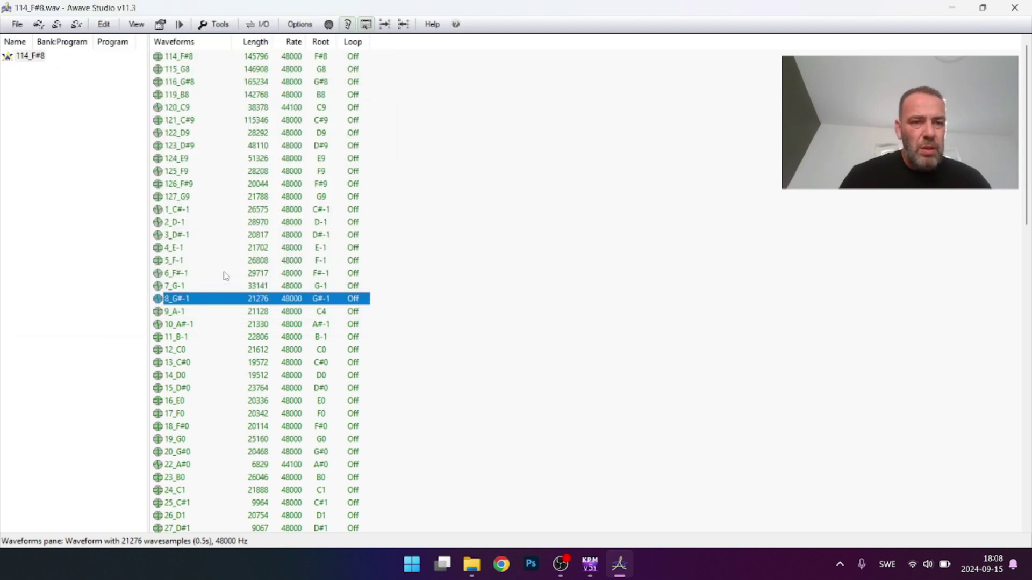
Set 9_A-1's root key to A-1, then check 10_A#-1's properties without changes.
{"action": "double_click", "coordinate": [180, 313]}
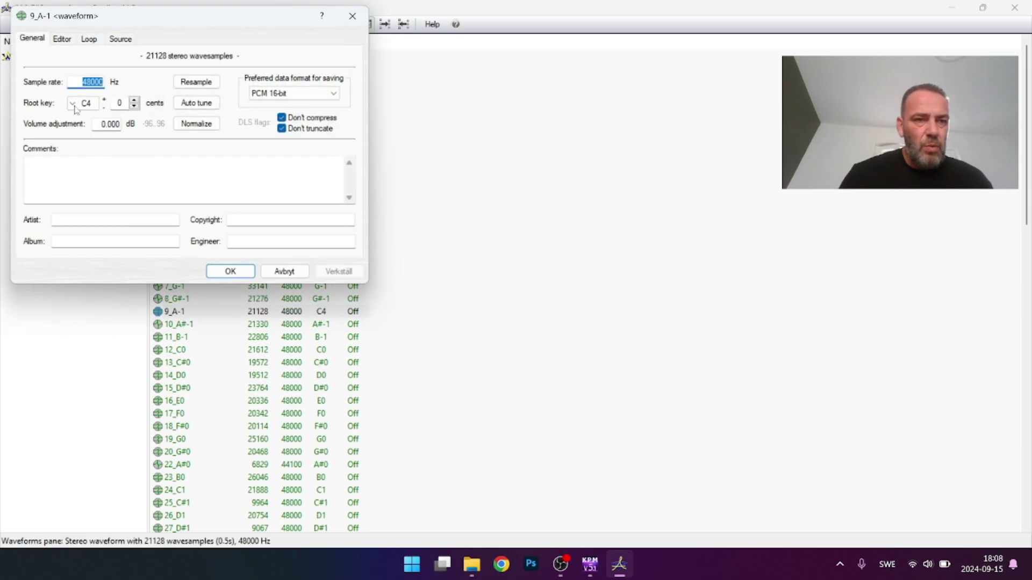
{"action": "left_click", "coordinate": [74, 104]}
{"action": "left_click_drag", "start_coordinate": [73, 260], "coordinate": [74, 144]}
{"action": "scroll", "coordinate": [86, 172], "scroll_direction": "up", "scroll_amount": 2}
{"action": "left_click", "coordinate": [86, 174]}
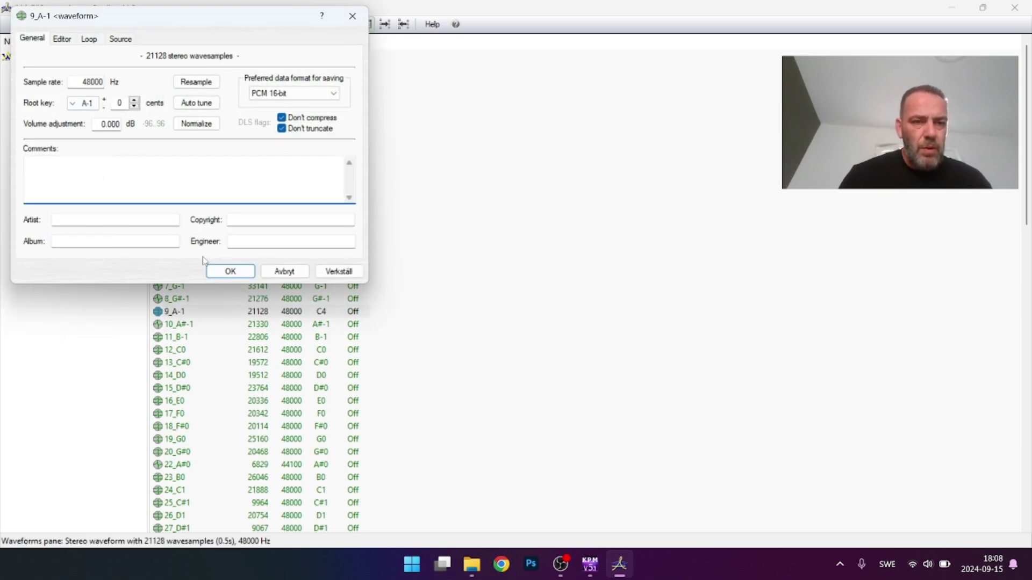
{"action": "left_click", "coordinate": [221, 271]}
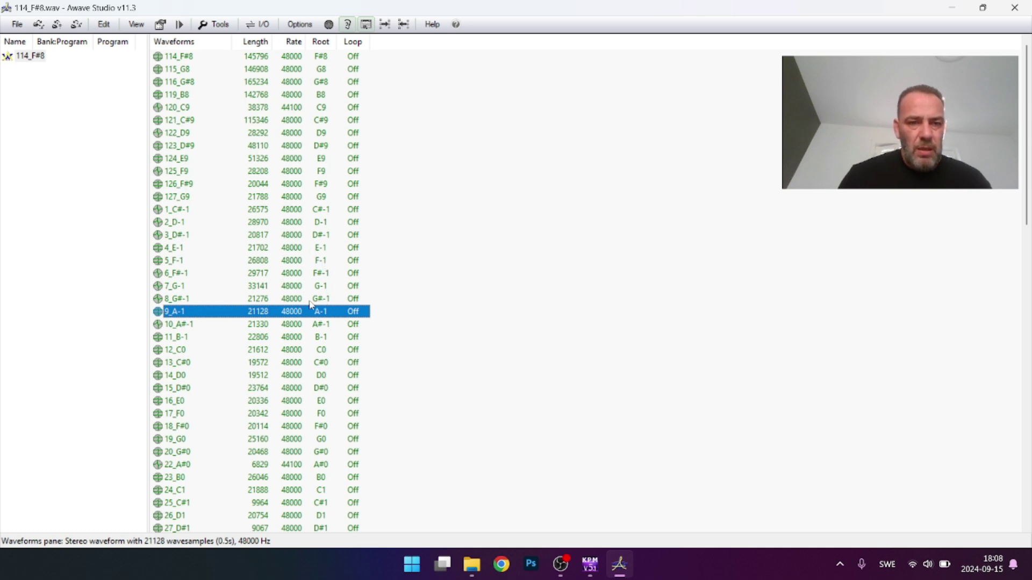
{"action": "double_click", "coordinate": [182, 326]}
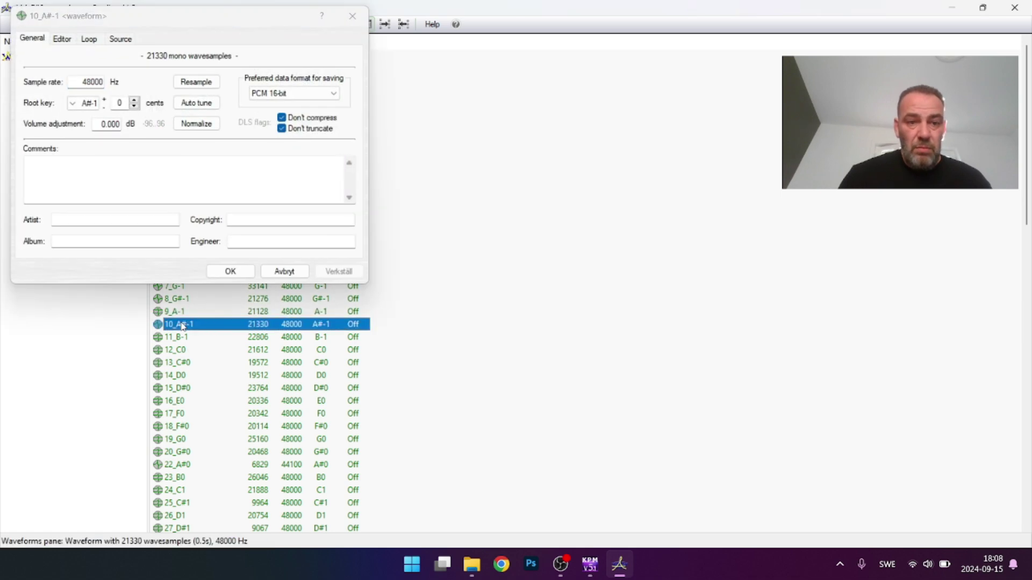
{"action": "left_click", "coordinate": [284, 270]}
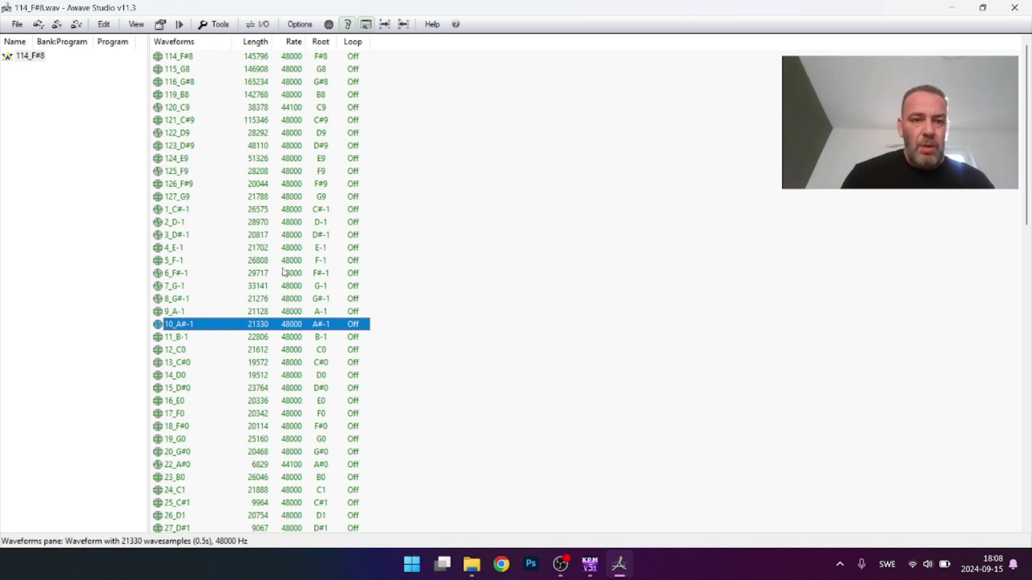
{"action": "scroll", "coordinate": [284, 272], "scroll_direction": "down", "scroll_amount": 20}
{"action": "scroll", "coordinate": [284, 271], "scroll_direction": "up", "scroll_amount": 20}
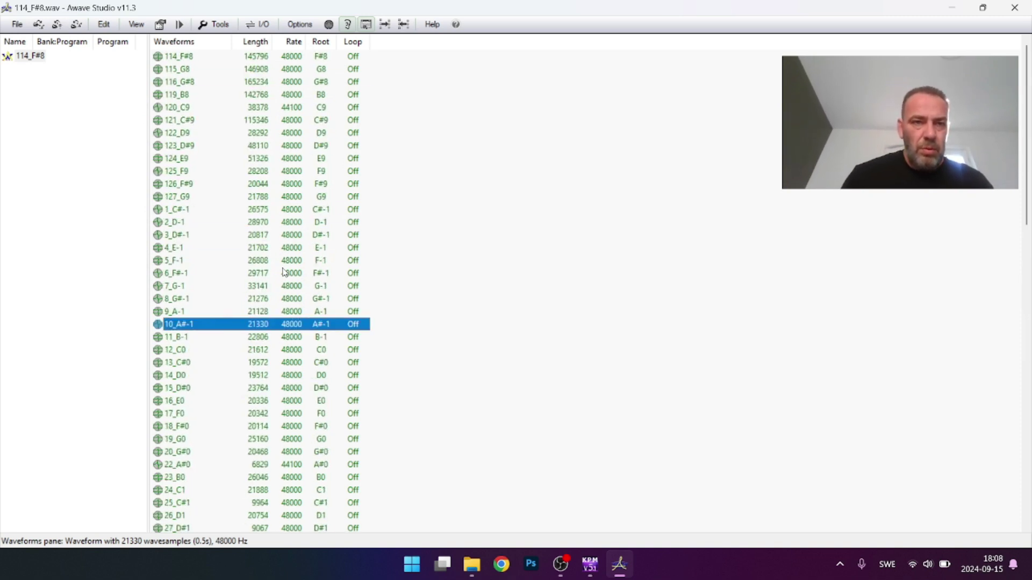
Create drum-kit instrument 'EMO KIT TEST' from all 98 waveforms, auto-creating regions from root keys.
{"action": "key", "text": "ctrl+a"}
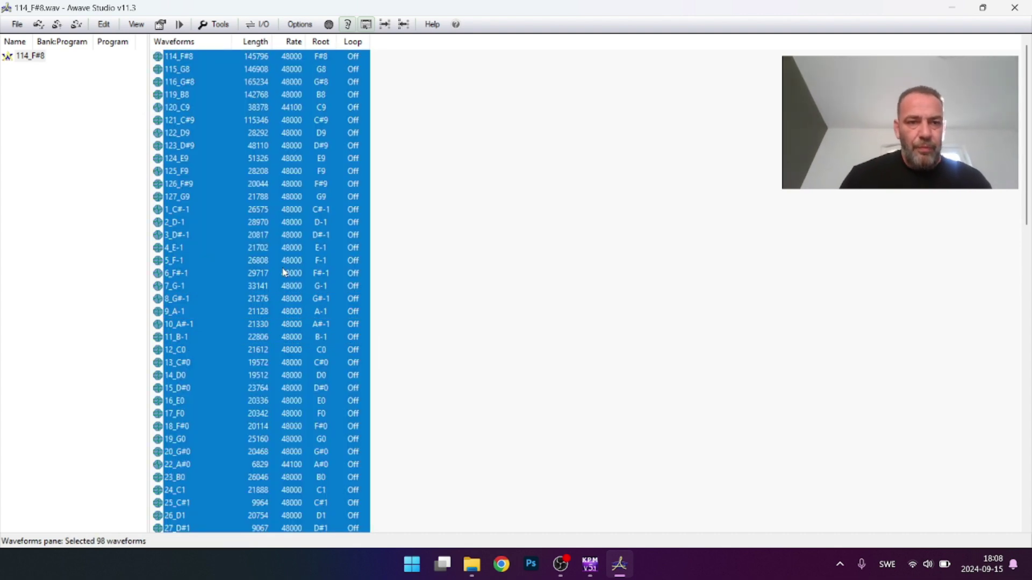
{"action": "left_click", "coordinate": [217, 25]}
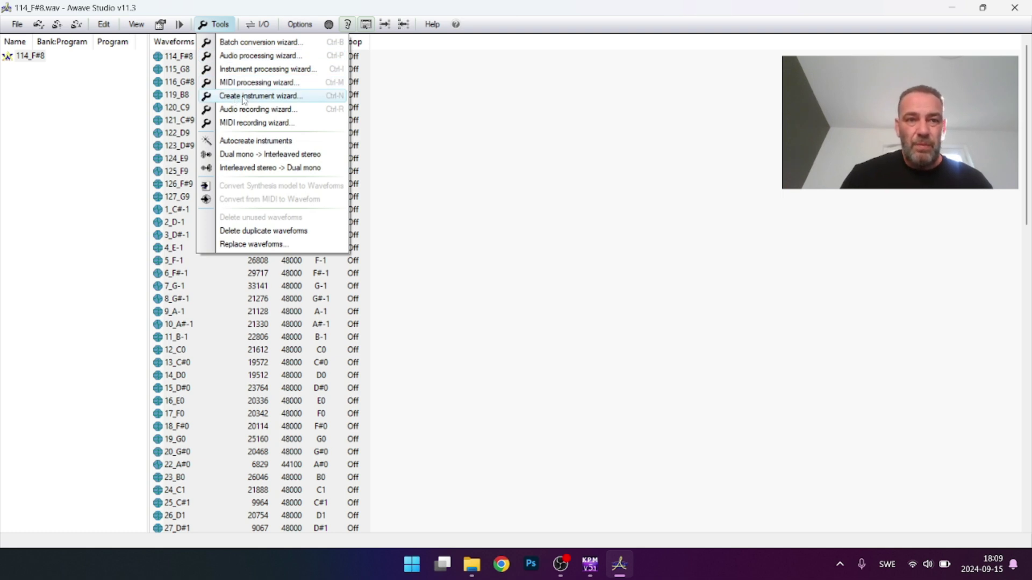
{"action": "left_click", "coordinate": [243, 97]}
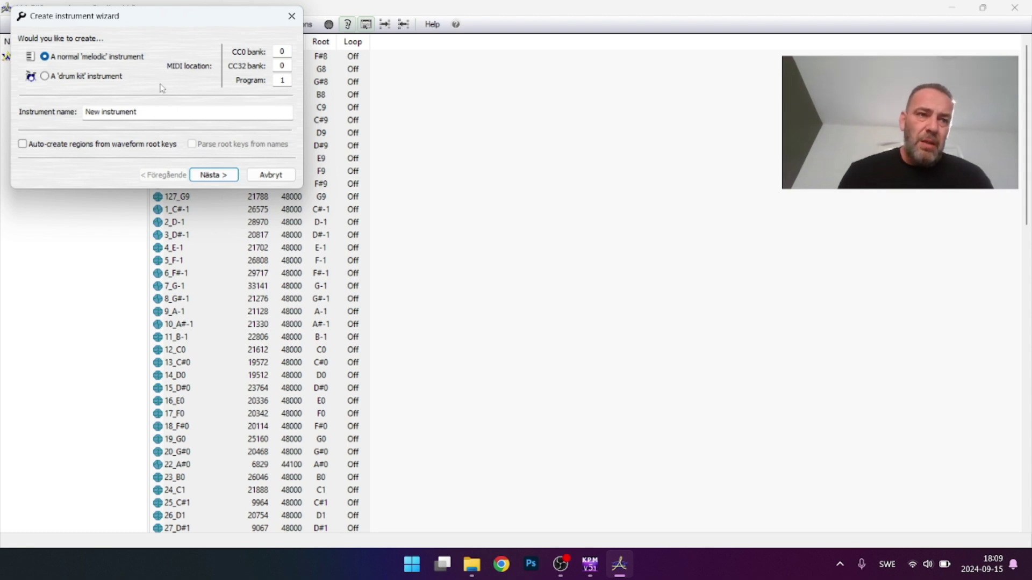
{"action": "left_click", "coordinate": [45, 77]}
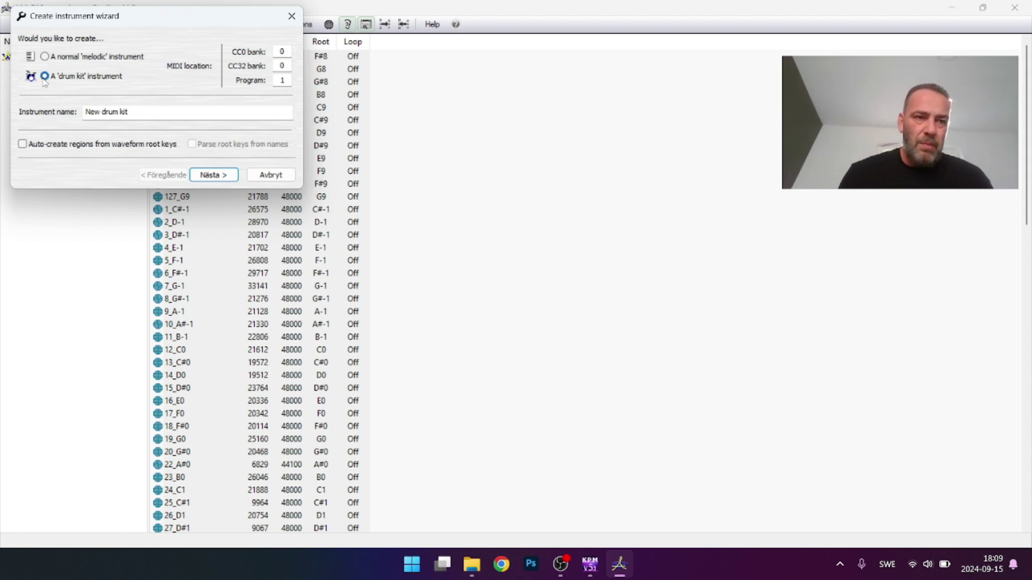
{"action": "left_click", "coordinate": [23, 145]}
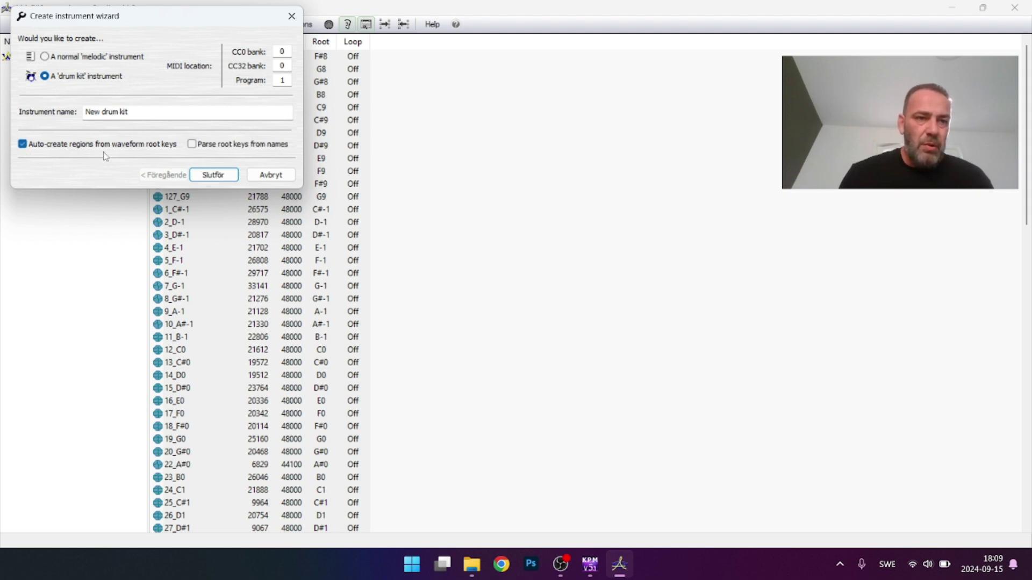
{"action": "left_click", "coordinate": [137, 114]}
{"action": "key", "text": "BackSpace"}
{"action": "key", "text": "BackSpace"}
{"action": "key", "text": "BackSpace"}
{"action": "key", "text": "BackSpace"}
{"action": "key", "text": "BackSpace"}
{"action": "key", "text": "BackSpace"}
{"action": "key", "text": "BackSpace"}
{"action": "key", "text": "BackSpace"}
{"action": "key", "text": "BackSpace"}
{"action": "key", "text": "BackSpace"}
{"action": "key", "text": "BackSpace"}
{"action": "key", "text": "BackSpace"}
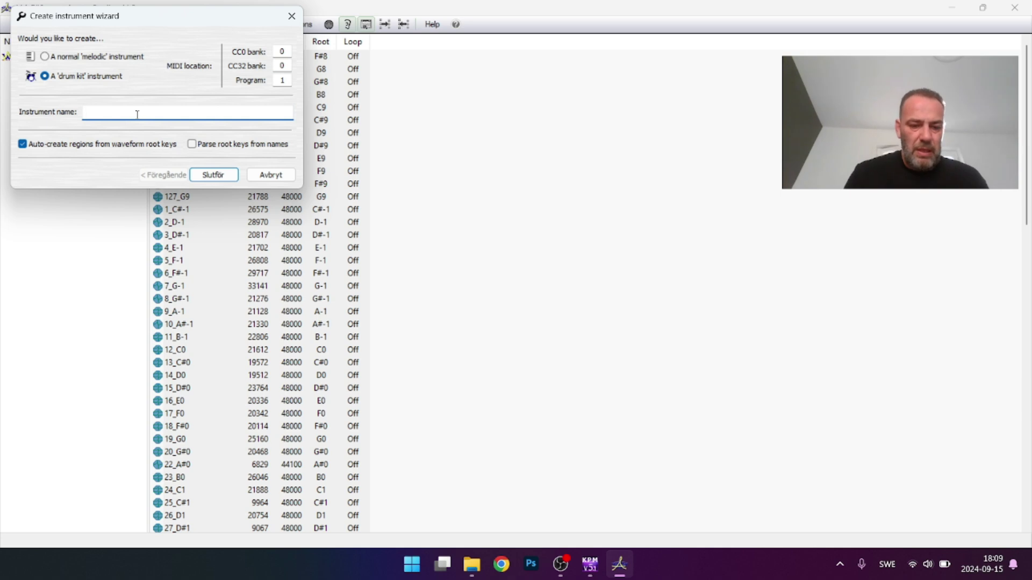
{"action": "type", "text": "MO KIT TEST"}
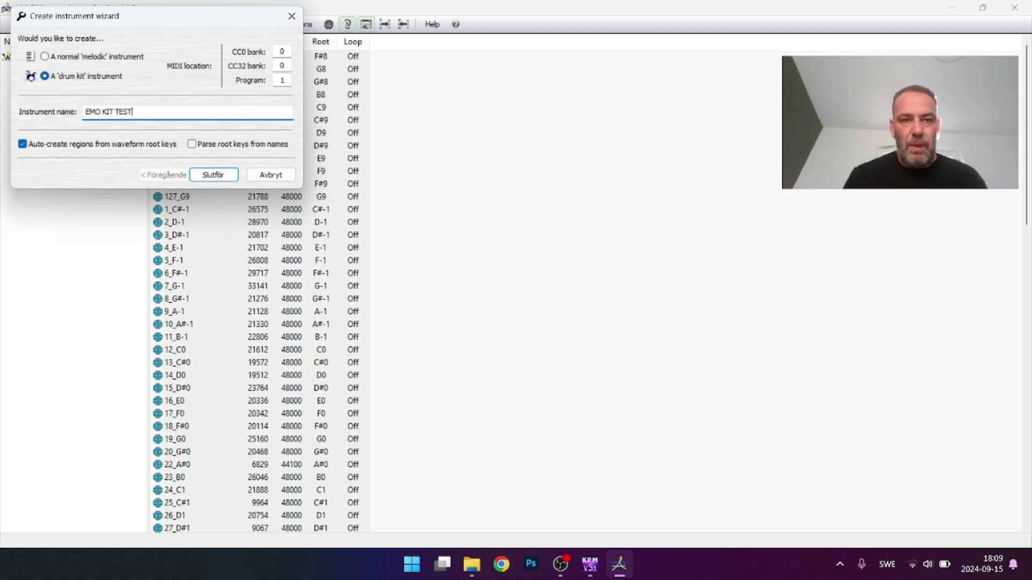
{"action": "left_click", "coordinate": [221, 180]}
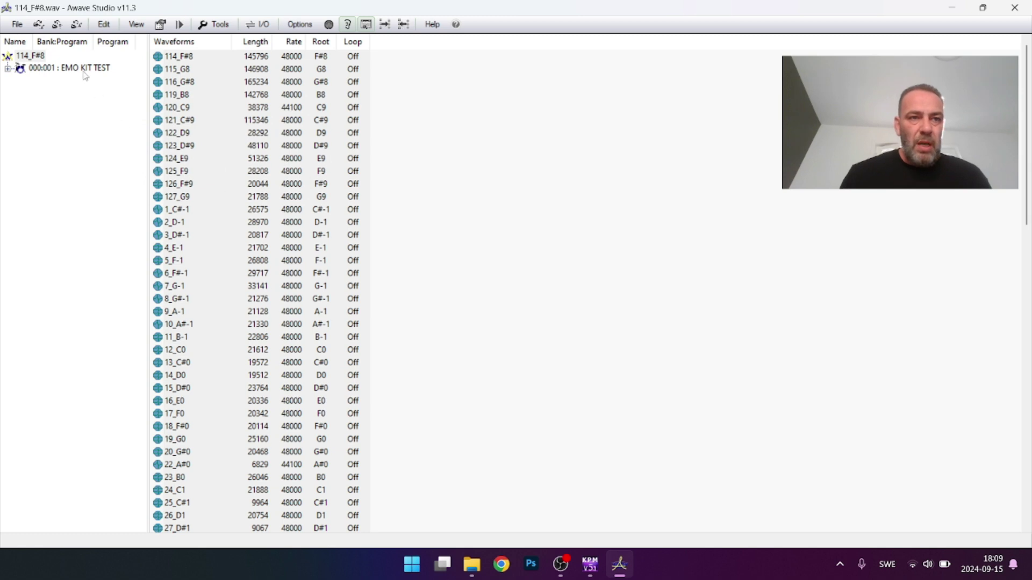
Inspect EMO KIT TEST's layer, regions and properties, then choose 'Save selected instrument as...'.
{"action": "left_click", "coordinate": [8, 71]}
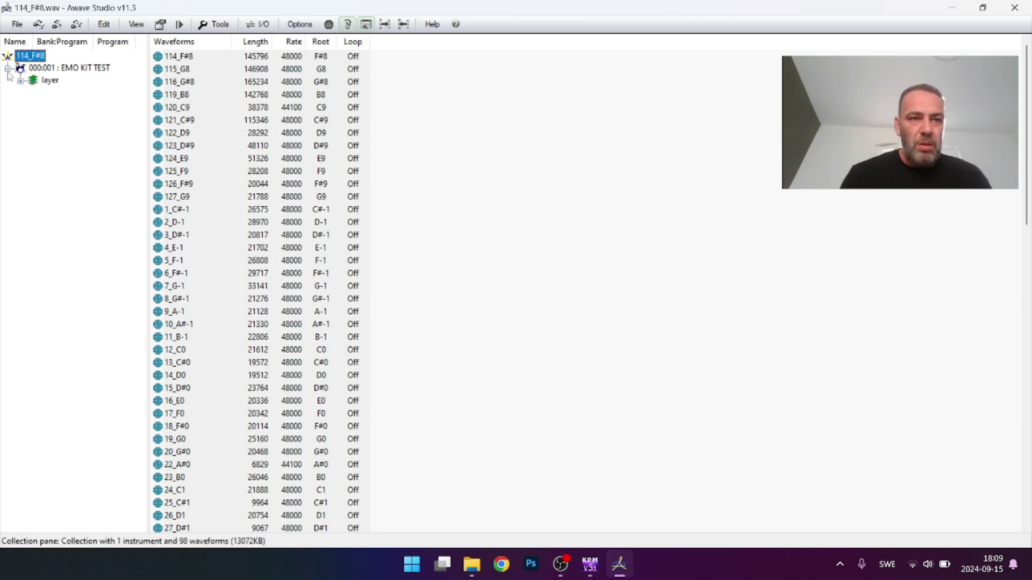
{"action": "left_click", "coordinate": [20, 81]}
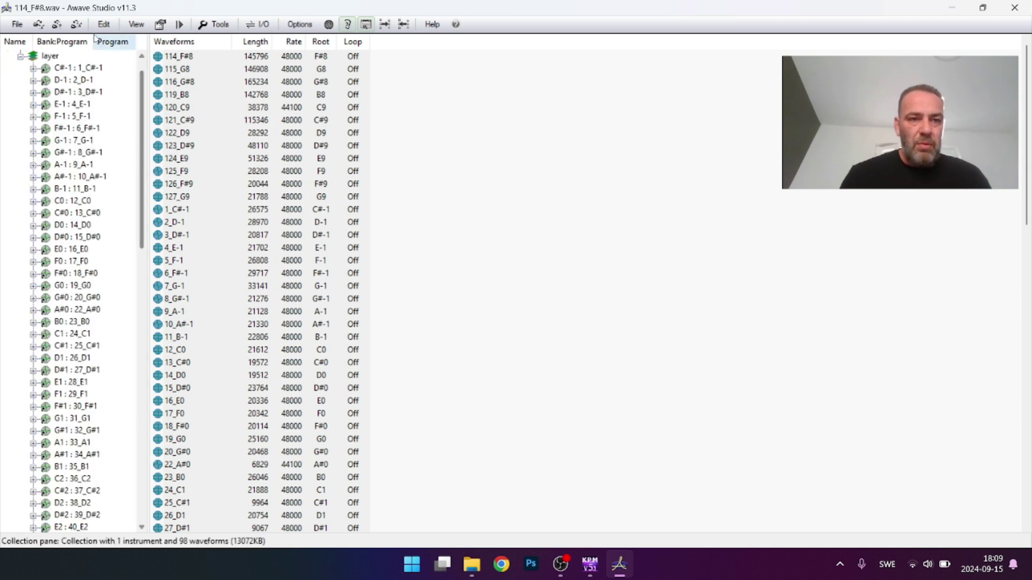
{"action": "left_click", "coordinate": [20, 56]}
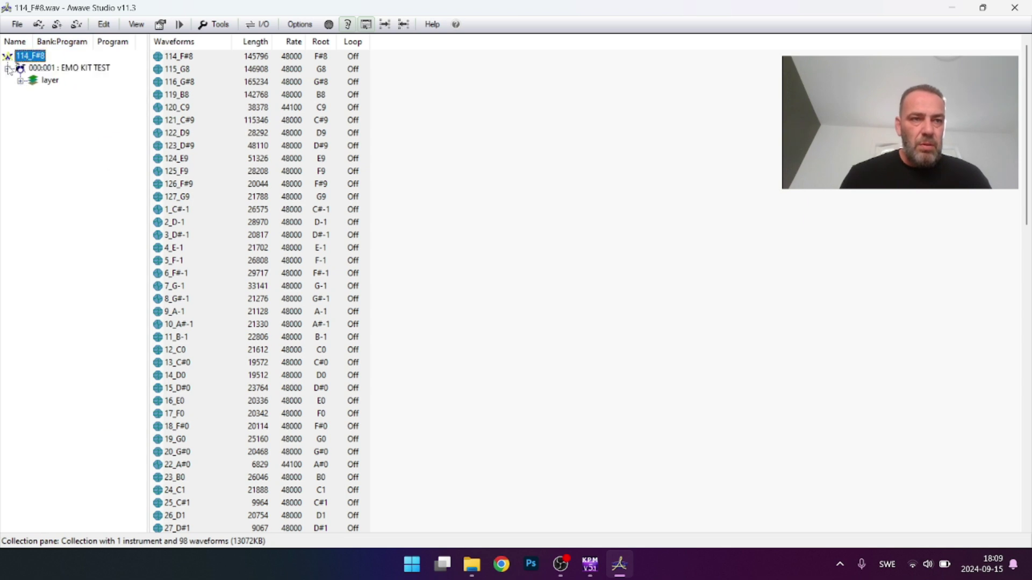
{"action": "left_click", "coordinate": [8, 68]}
{"action": "double_click", "coordinate": [65, 70]}
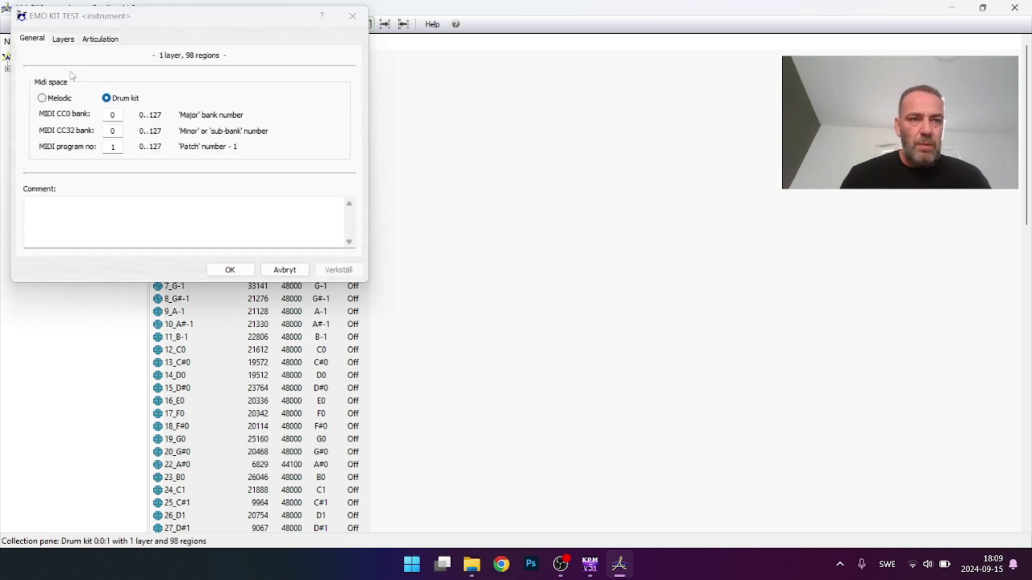
{"action": "left_click", "coordinate": [352, 16]}
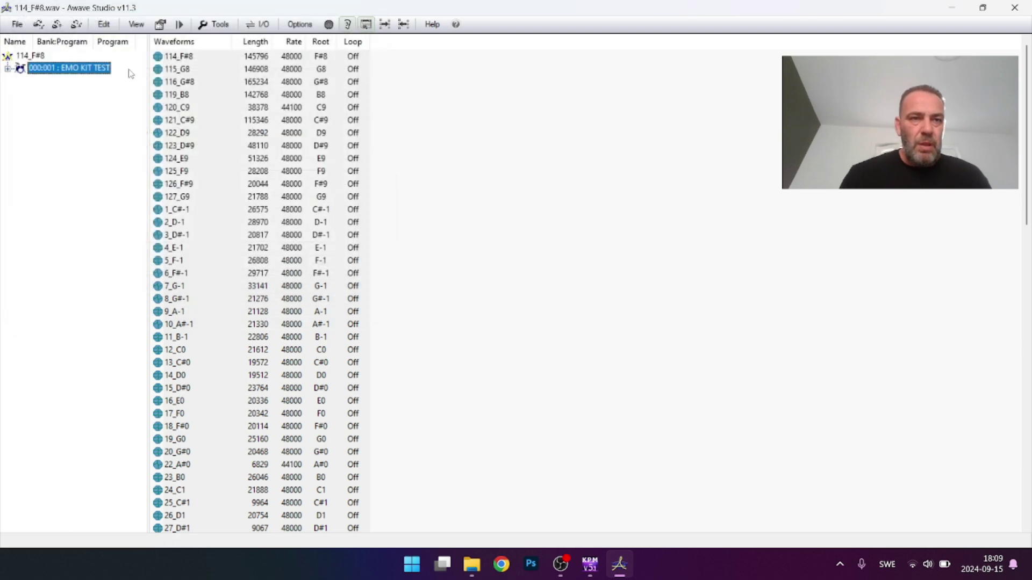
{"action": "right_click", "coordinate": [81, 72]}
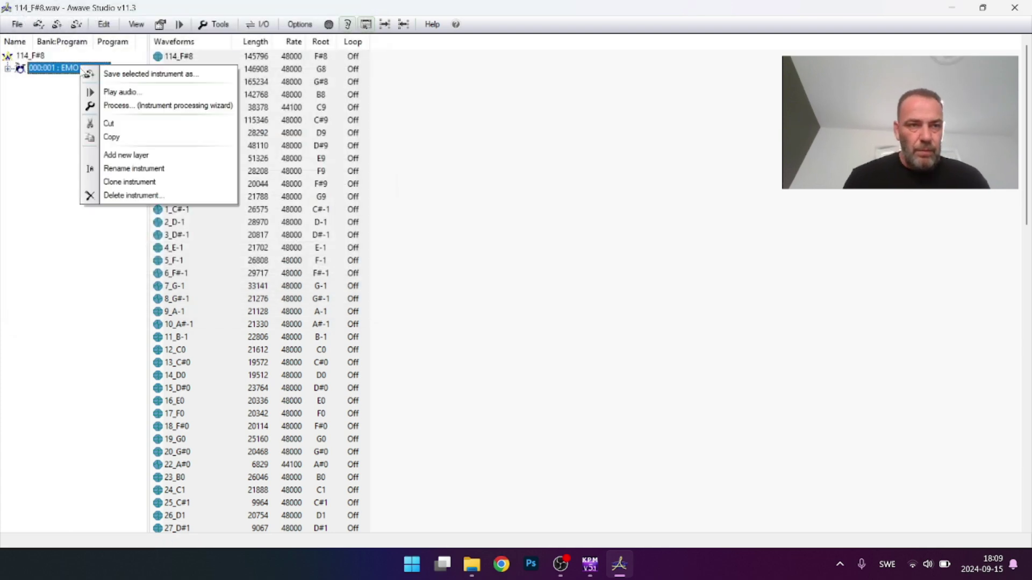
{"action": "left_click", "coordinate": [130, 74]}
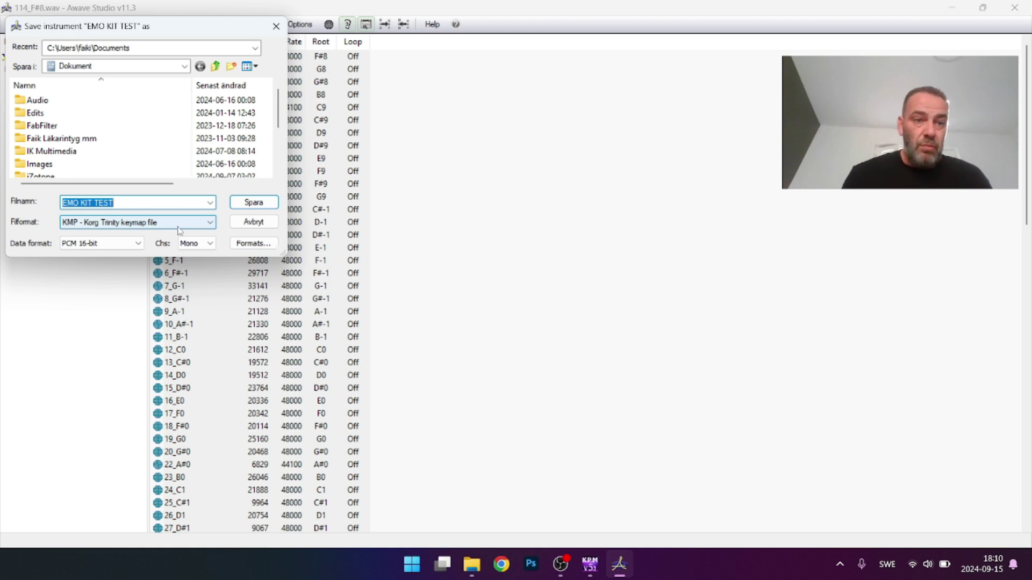
Keep the save format as KMP - Korg Trinity keymap.
{"action": "left_click", "coordinate": [205, 228]}
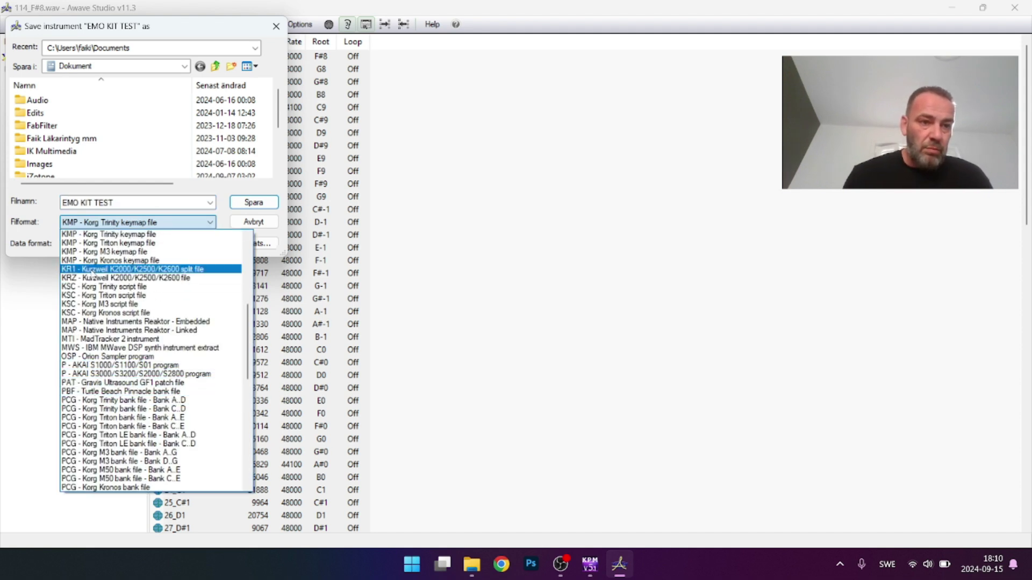
{"action": "scroll", "coordinate": [84, 357], "scroll_direction": "down", "scroll_amount": 9}
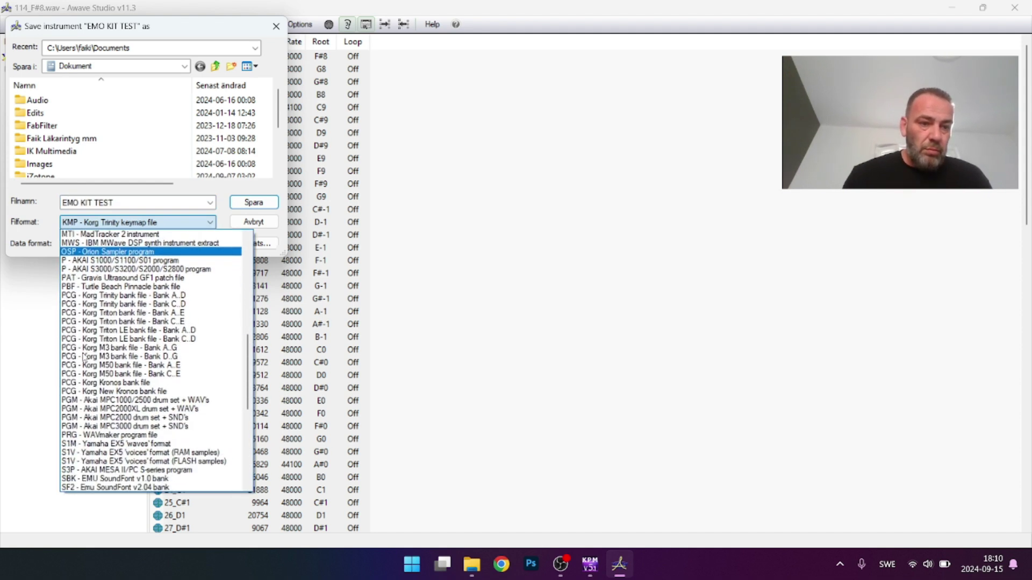
{"action": "scroll", "coordinate": [84, 356], "scroll_direction": "down", "scroll_amount": 1}
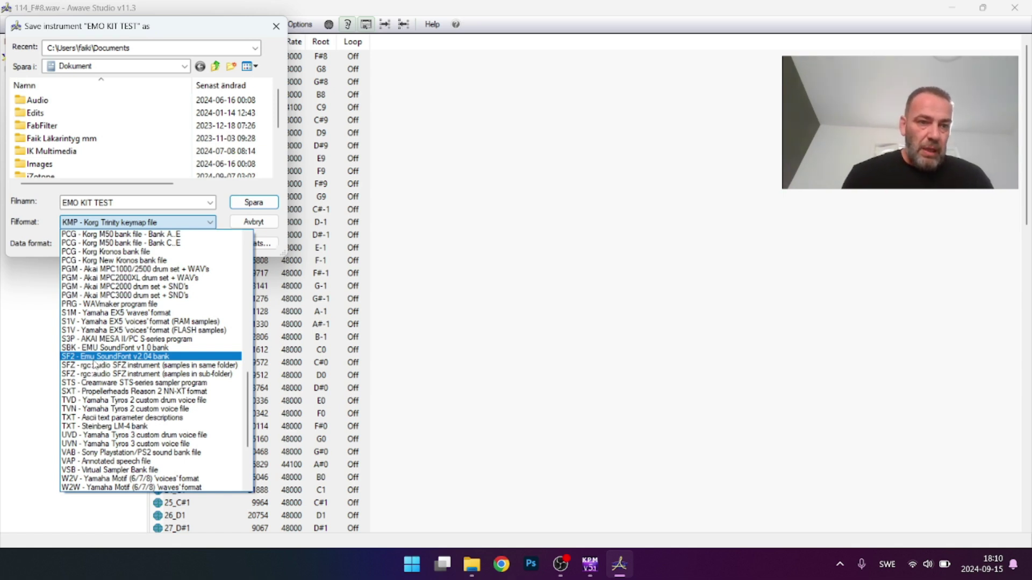
{"action": "scroll", "coordinate": [94, 365], "scroll_direction": "up", "scroll_amount": 2}
{"action": "left_click", "coordinate": [50, 222]}
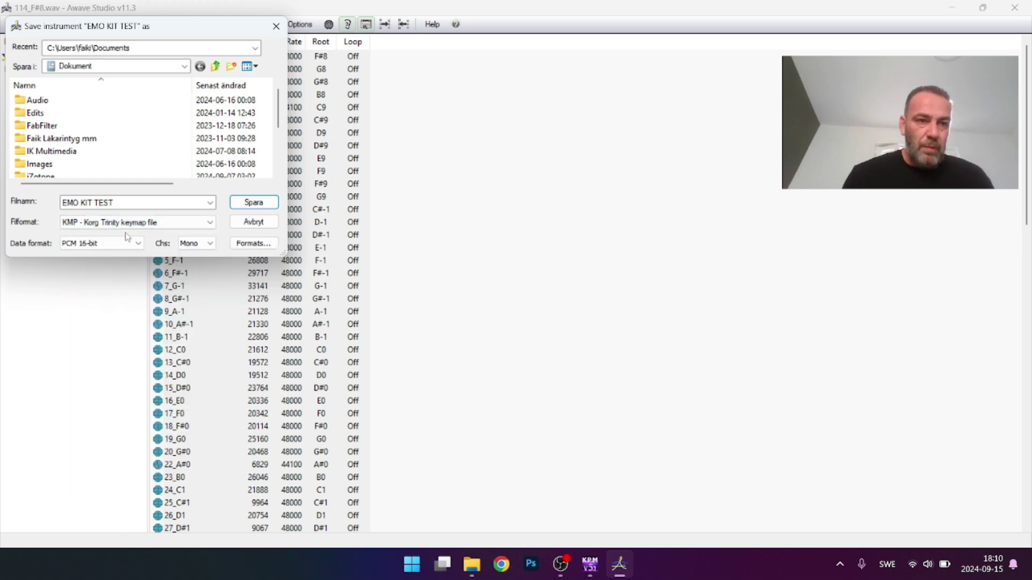
Create desktop folder 'DK KORG NEW' and save EMO KIT TEST.kmp inside it.
{"action": "left_click", "coordinate": [216, 67]}
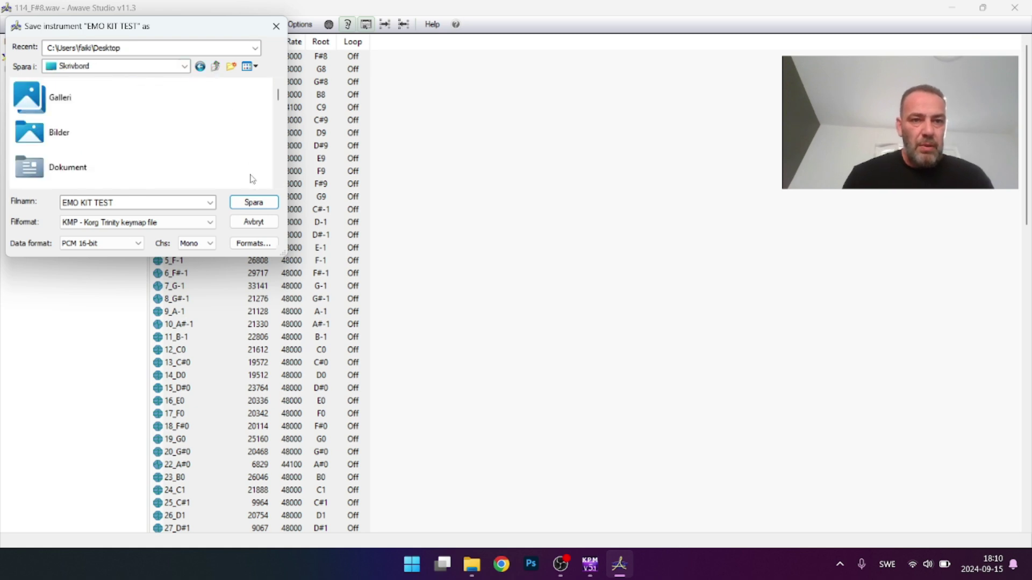
{"action": "left_click", "coordinate": [232, 67]}
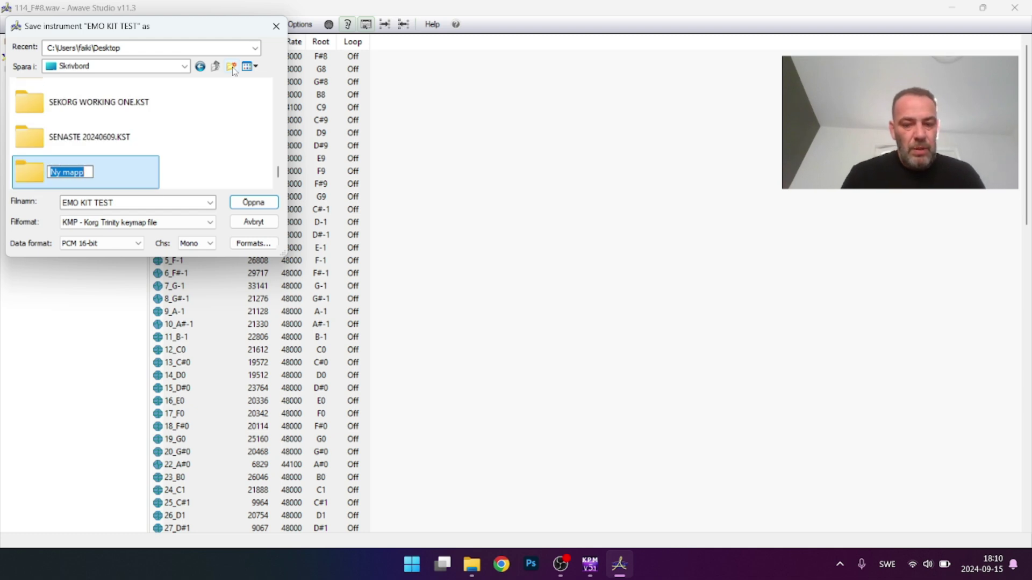
{"action": "type", "text": "DK KORG"}
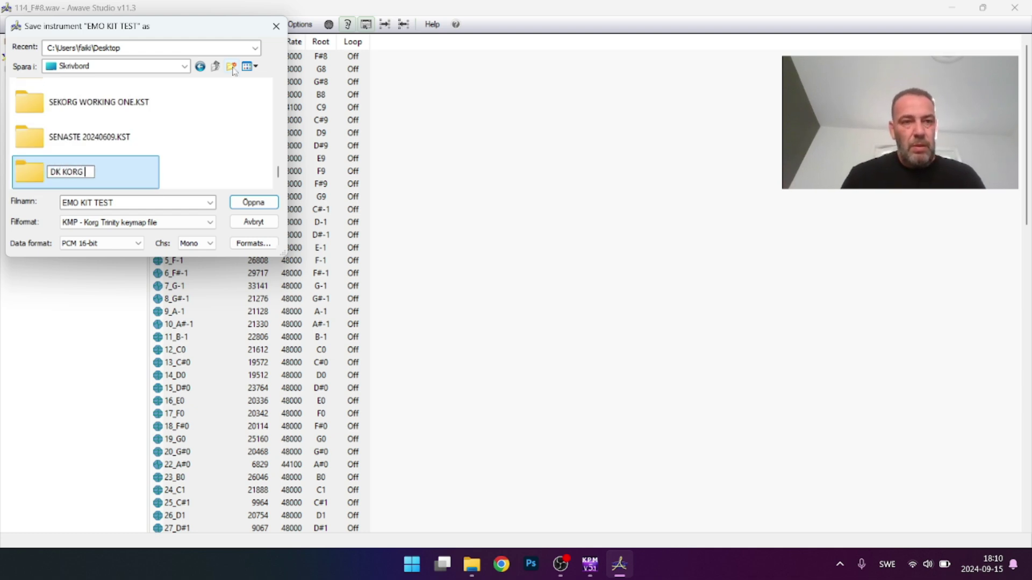
{"action": "type", "text": " NEW"}
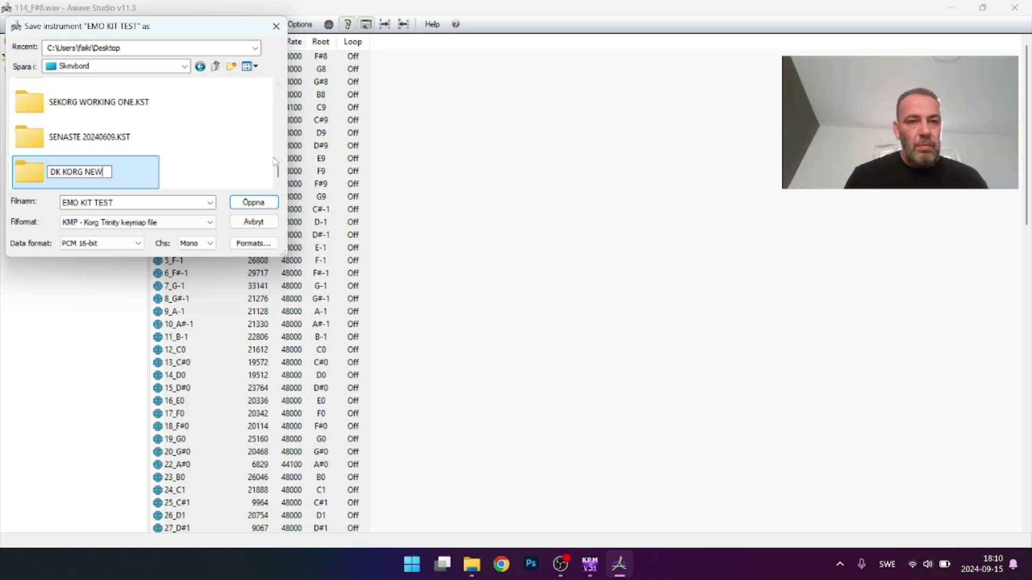
{"action": "left_click", "coordinate": [234, 203]}
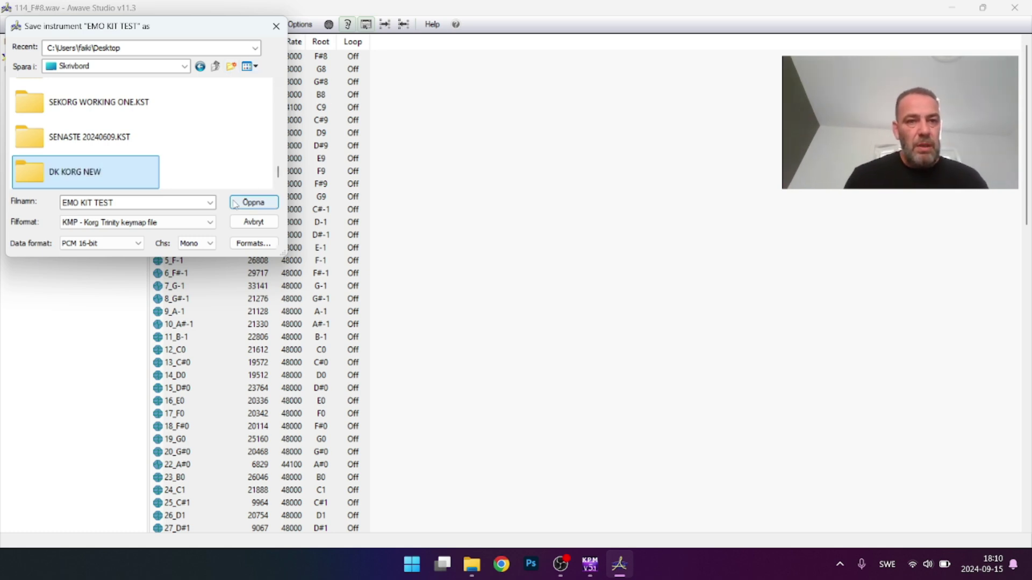
{"action": "left_click", "coordinate": [252, 202]}
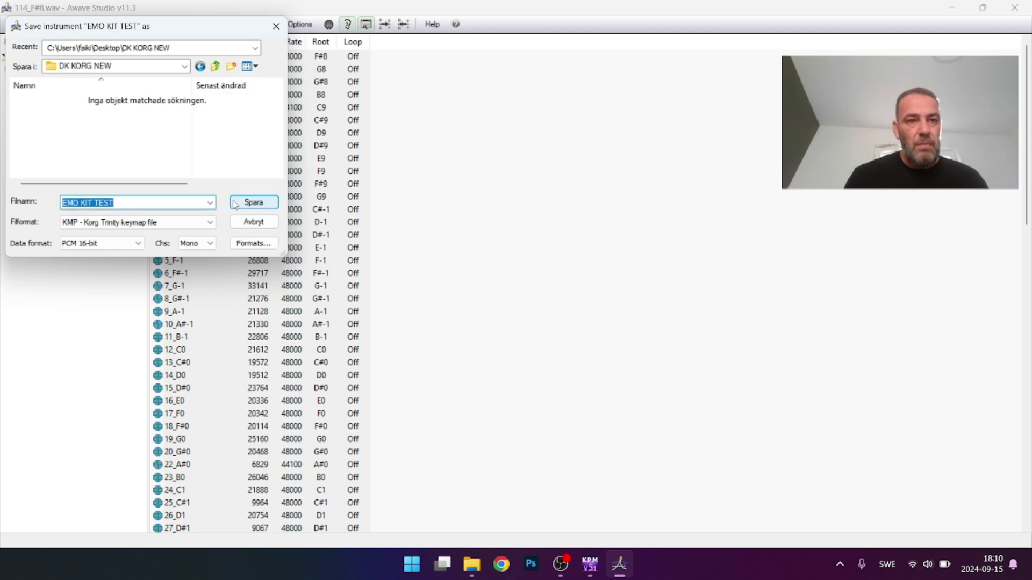
{"action": "left_click", "coordinate": [235, 203]}
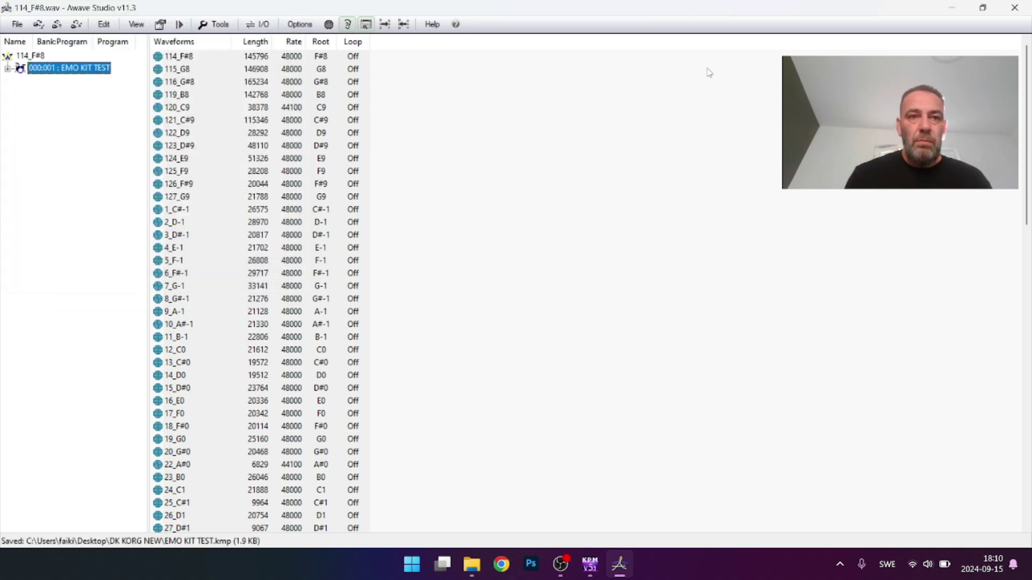
Minimize Awave Studio and open DK KORG NEW, showing EMO KIT TEST.KMP plus 98 KSF samples.
{"action": "left_click", "coordinate": [975, 8]}
{"action": "key", "text": "super+d"}
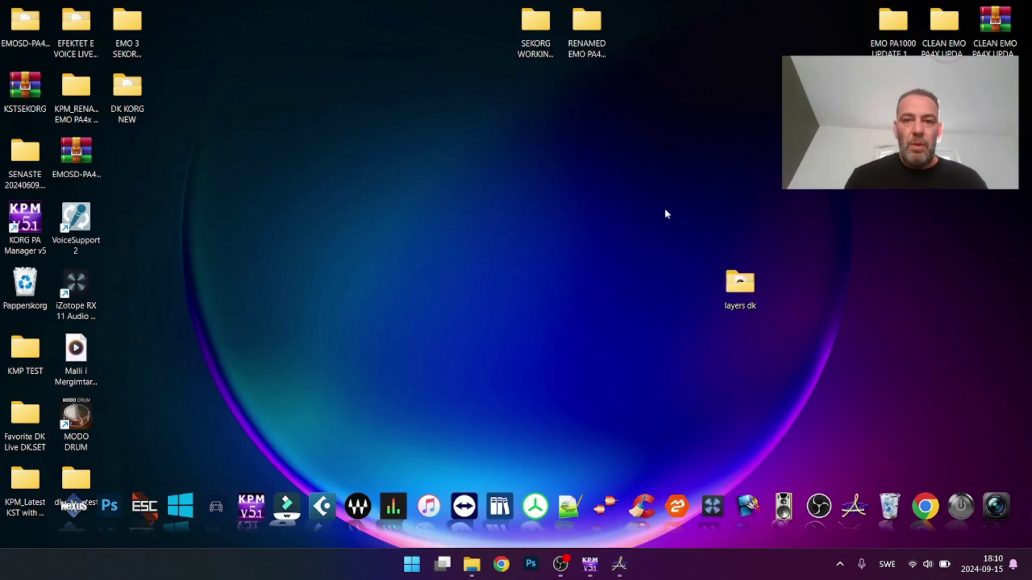
{"action": "double_click", "coordinate": [128, 88]}
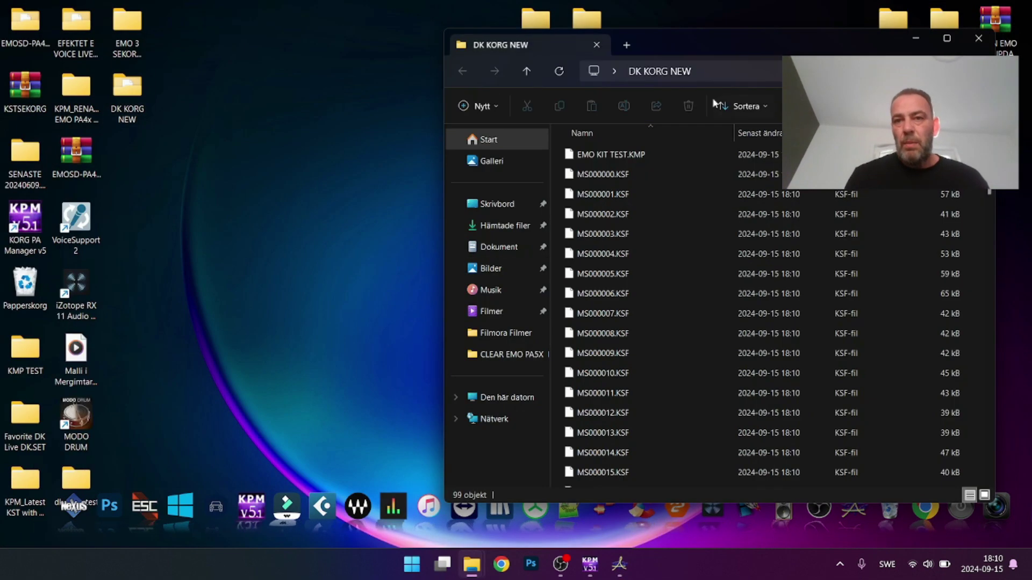
{"action": "left_click_drag", "start_coordinate": [686, 34], "coordinate": [469, 13]}
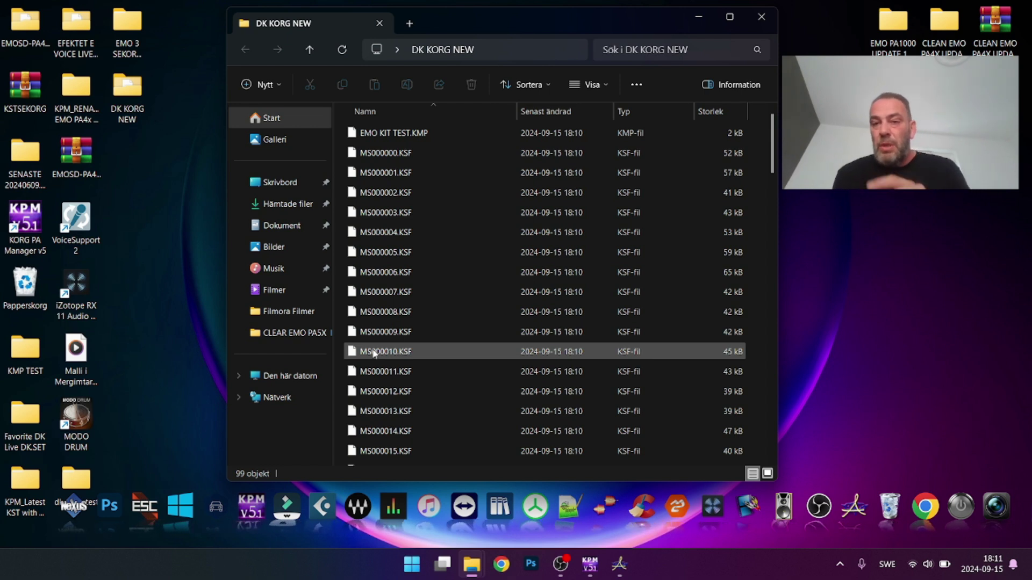
Close DK KORG NEW and open the desktop 'layers dk' folder with its 39 layer WAVs.
{"action": "left_click", "coordinate": [761, 16]}
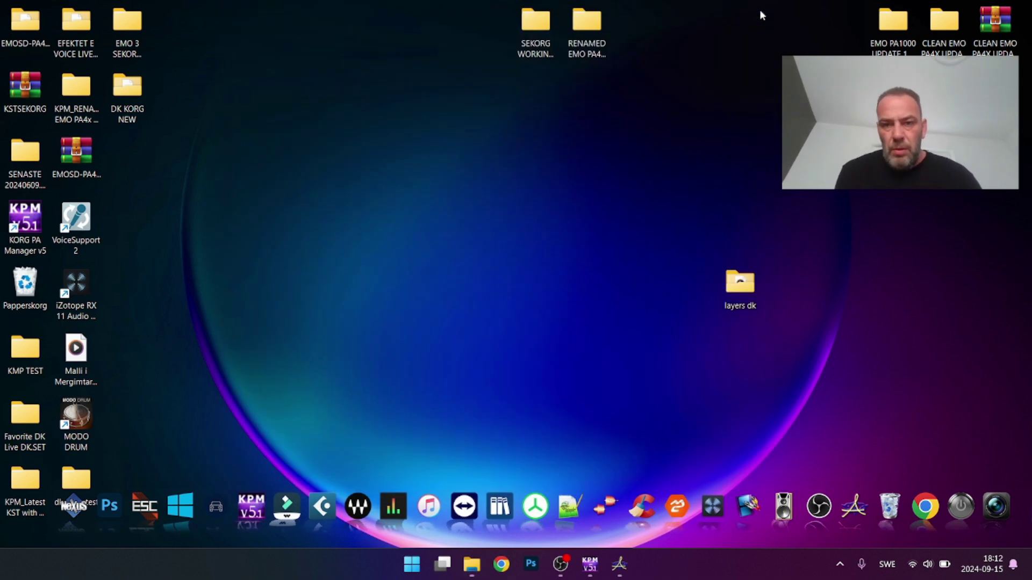
{"action": "left_click", "coordinate": [752, 310]}
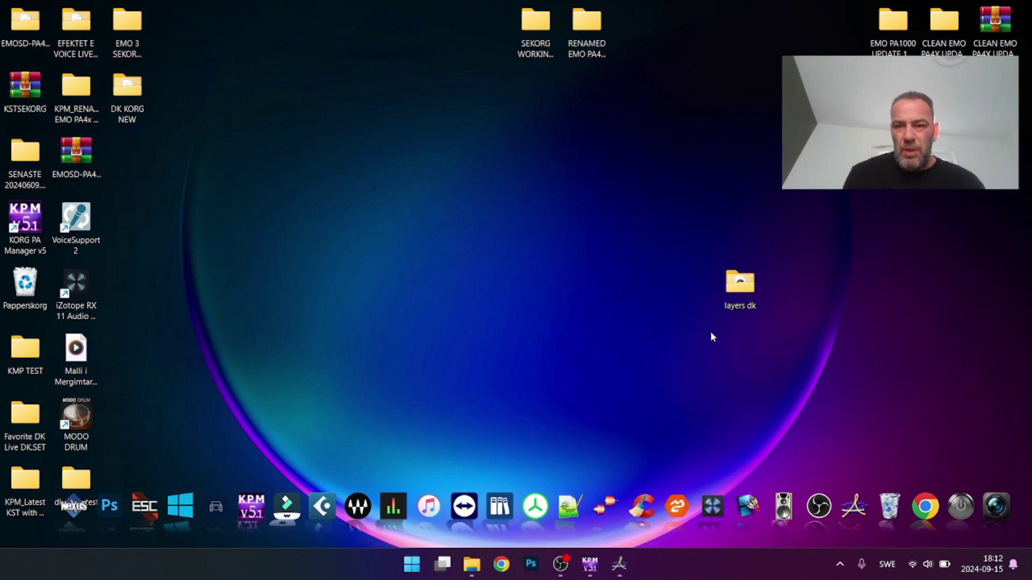
{"action": "left_click", "coordinate": [742, 291]}
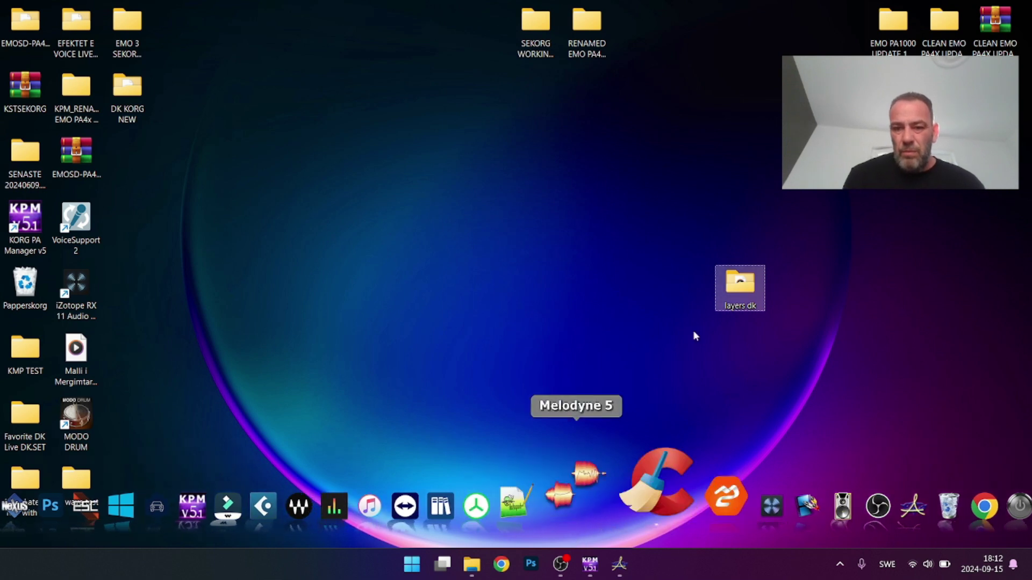
{"action": "double_click", "coordinate": [735, 295]}
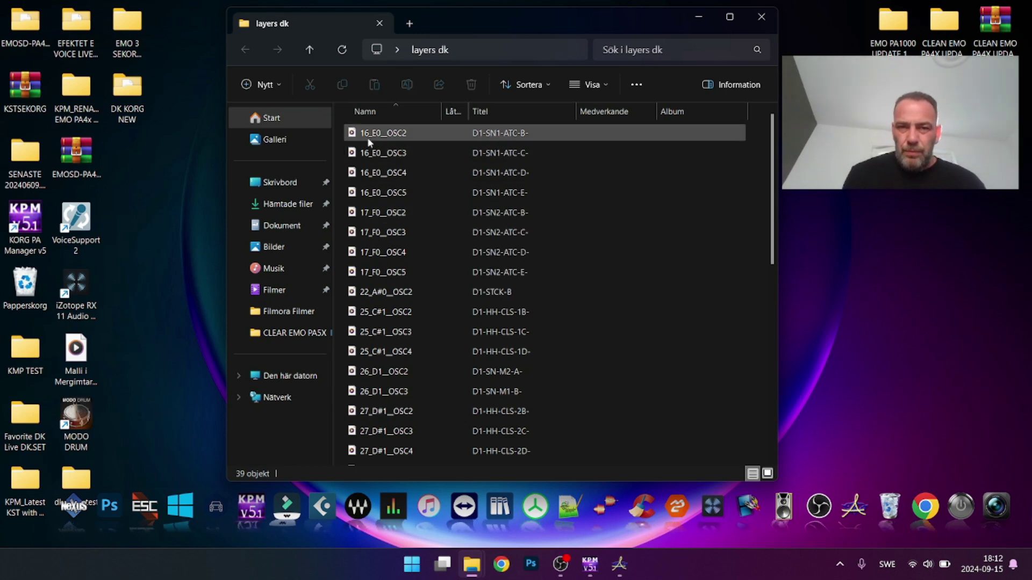
{"action": "mouse_move", "coordinate": [390, 135]}
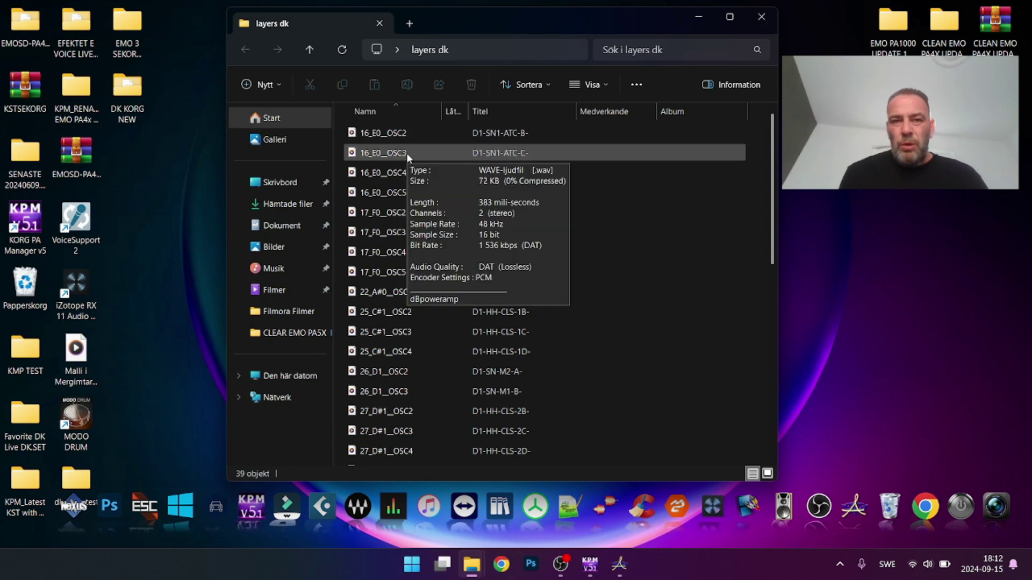
{"action": "mouse_move", "coordinate": [477, 170]}
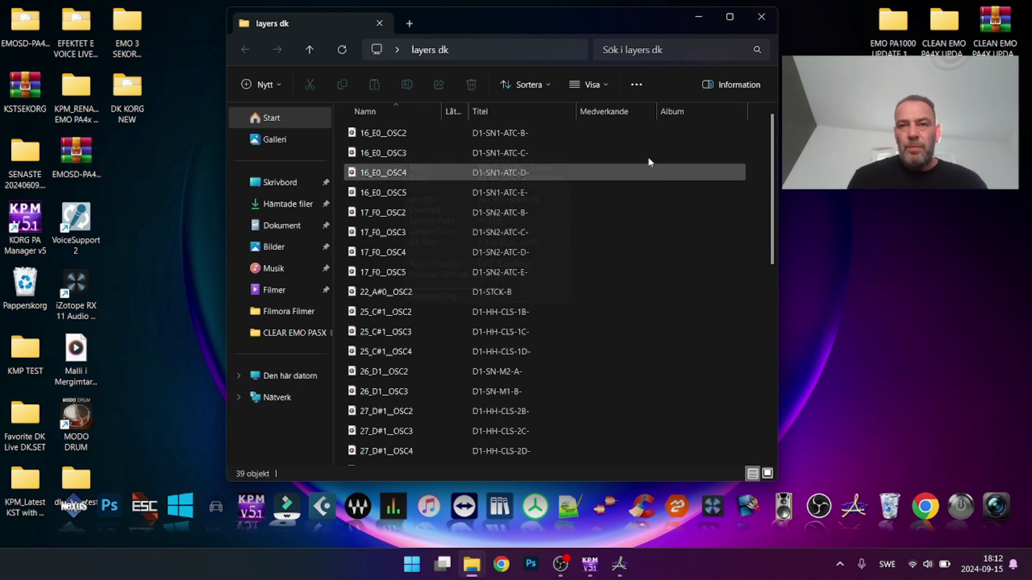
Close the layers dk window to return to the desktop.
{"action": "left_click", "coordinate": [761, 18]}
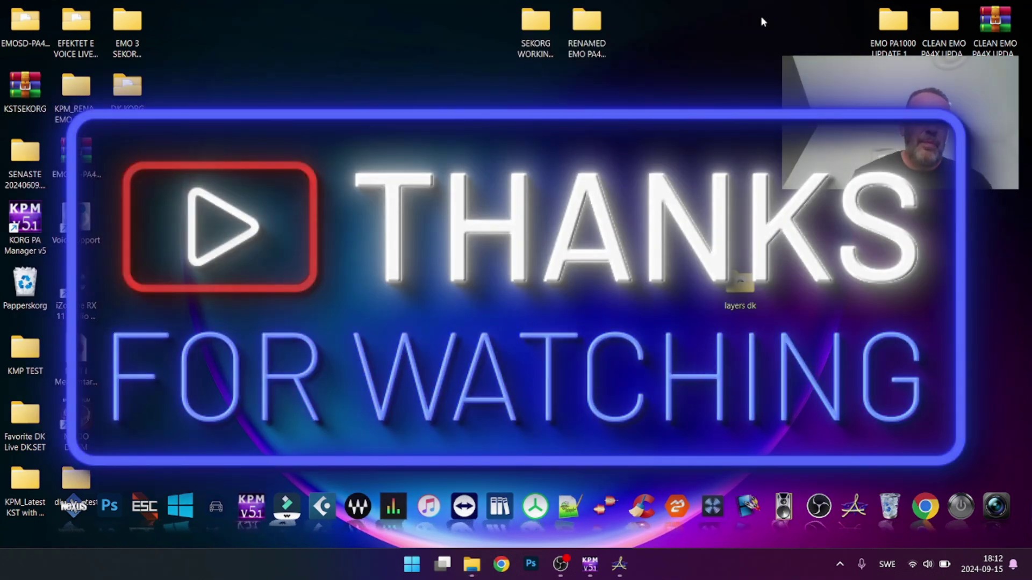